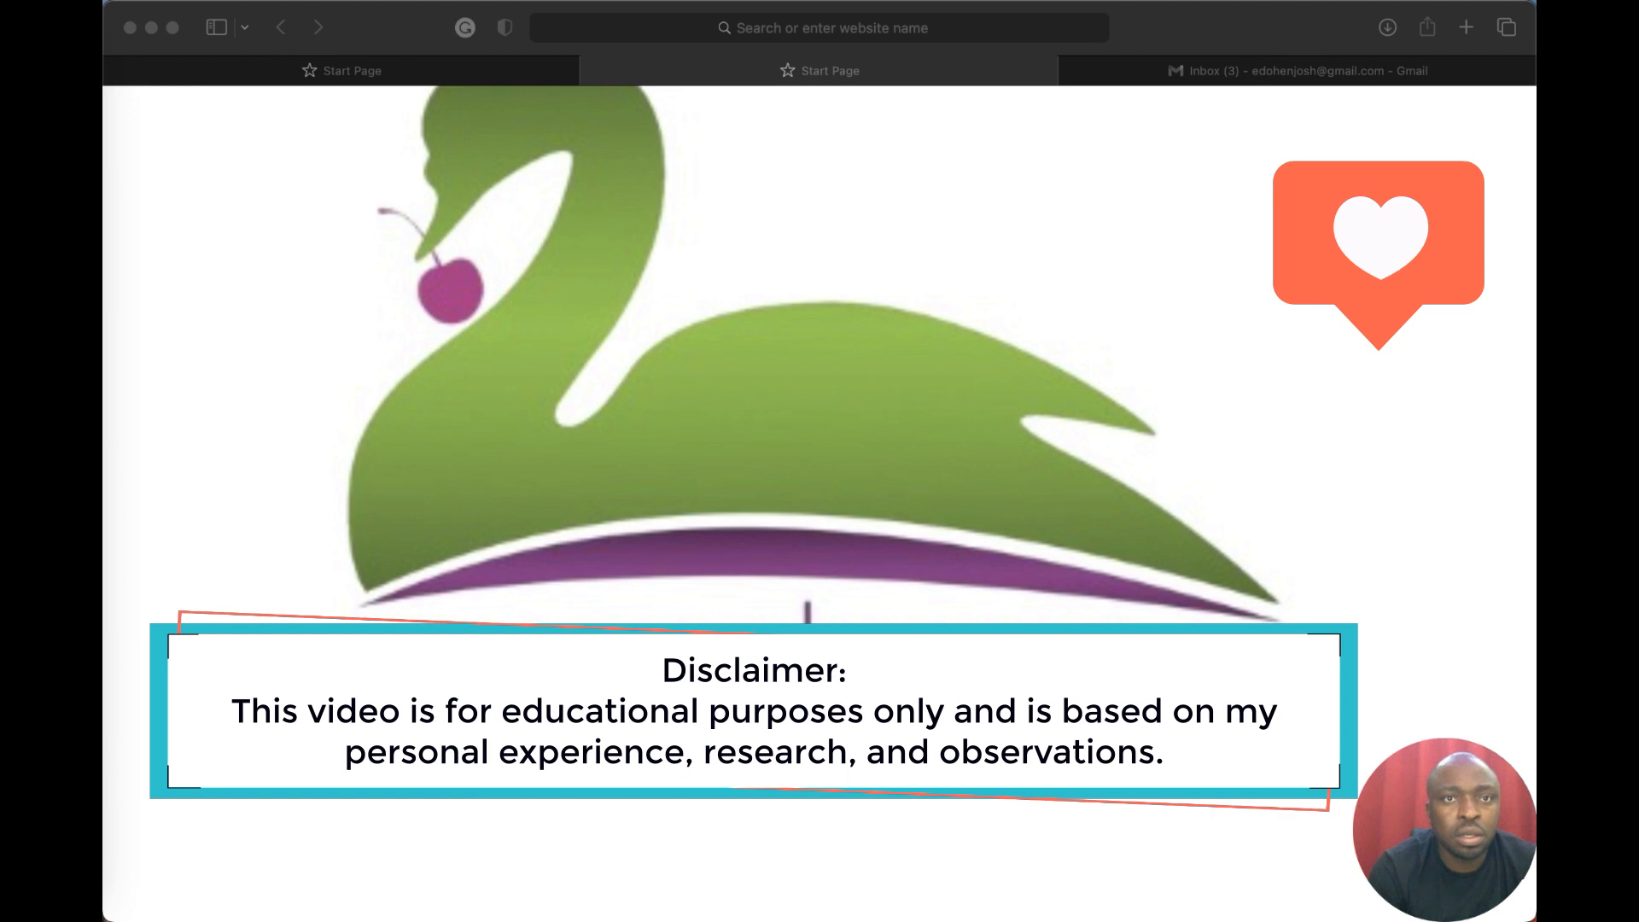
Step: Bring the Safari window forward with its Start Page showing, ready for an address
click(439, 69)
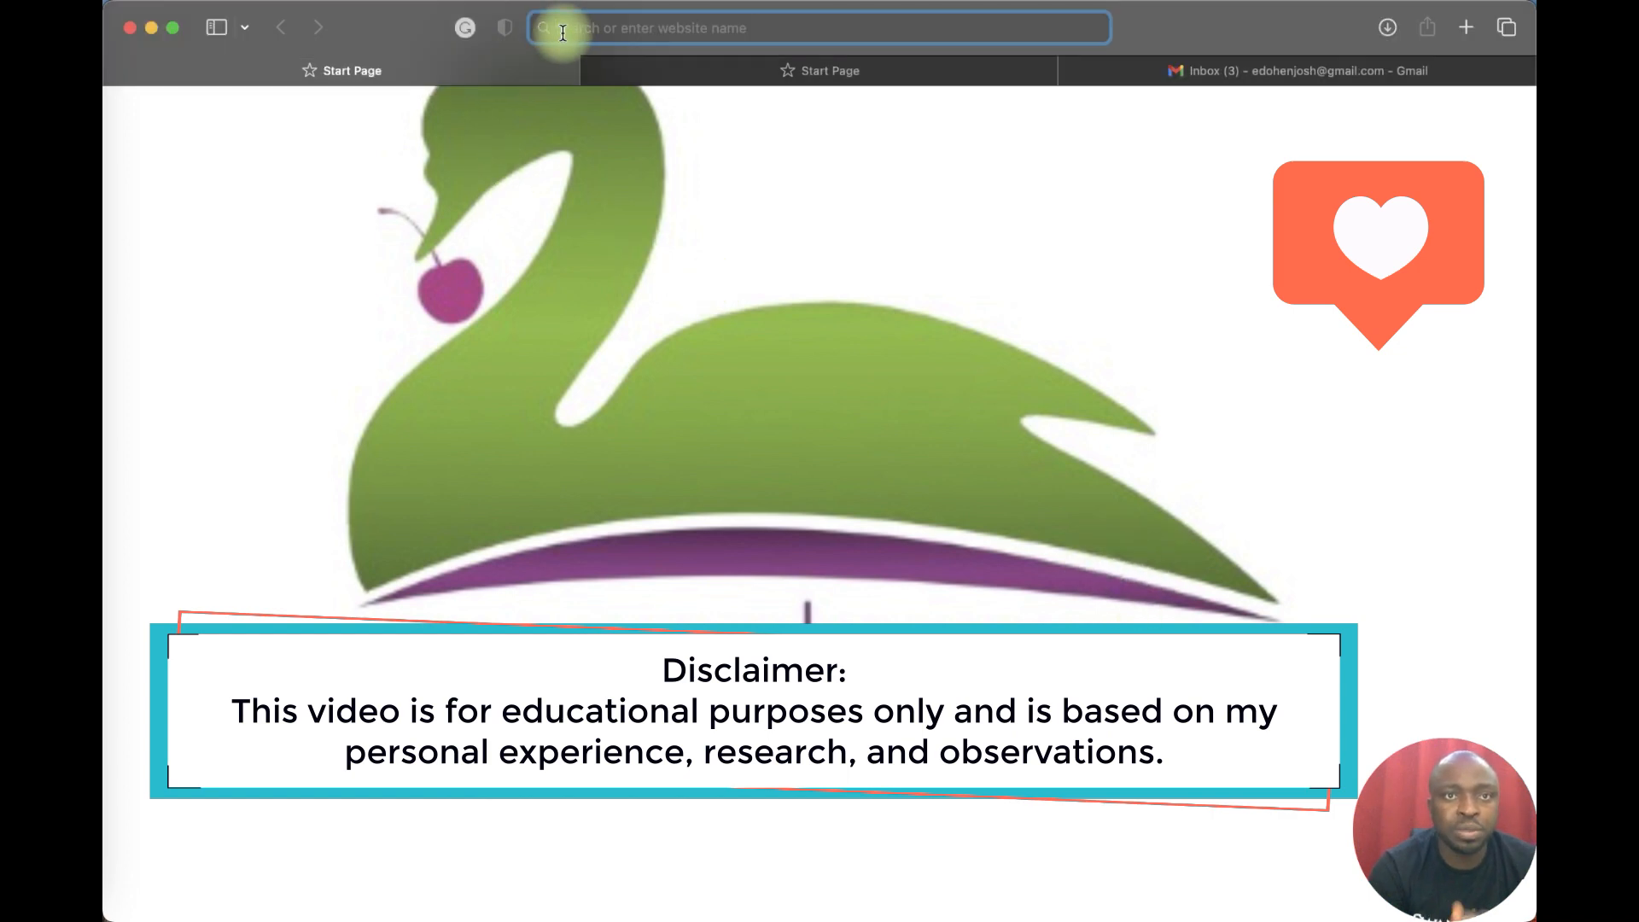
Step: Go to cic.gc.ca, continue in English, and scroll down to the Most requested services list
text(cic.gc.ca)
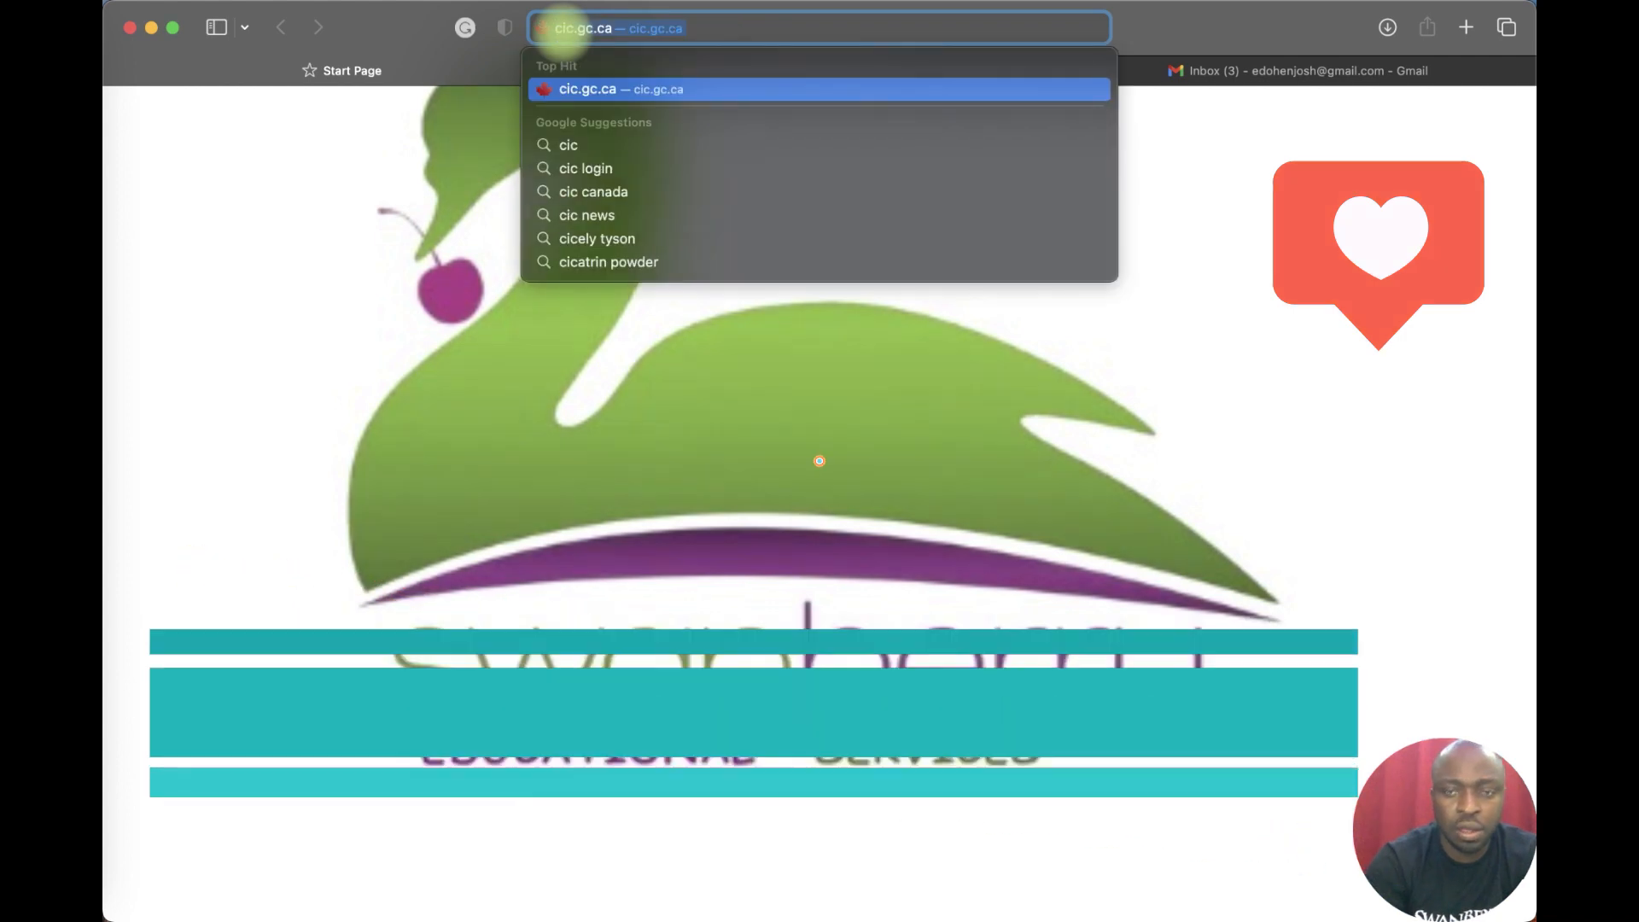
key(Return)
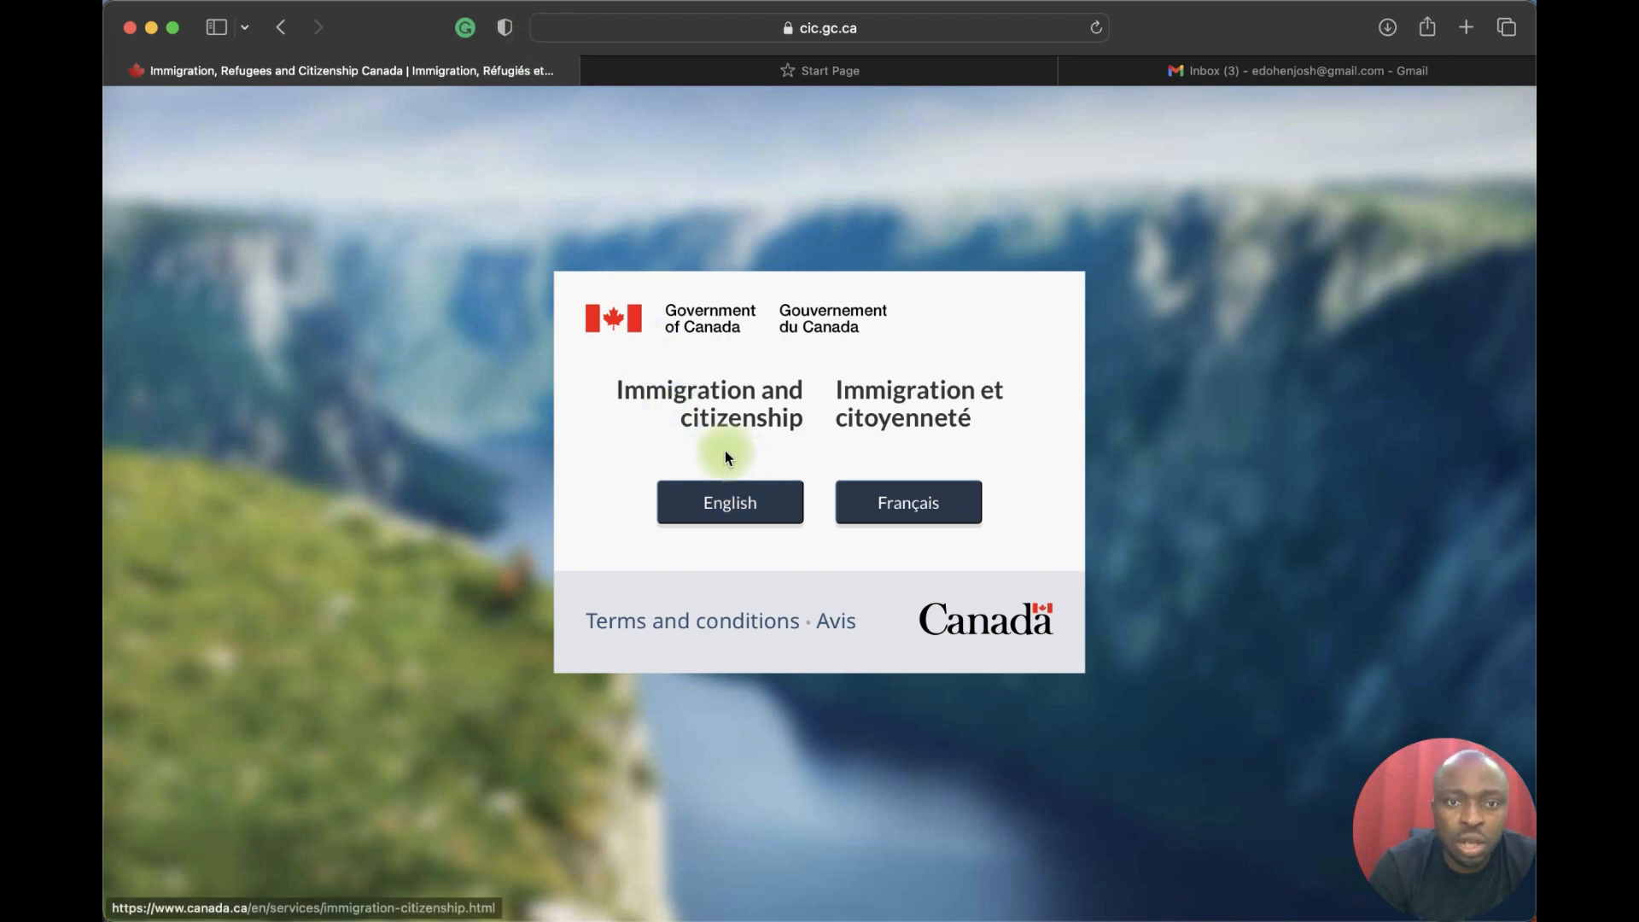
click(734, 506)
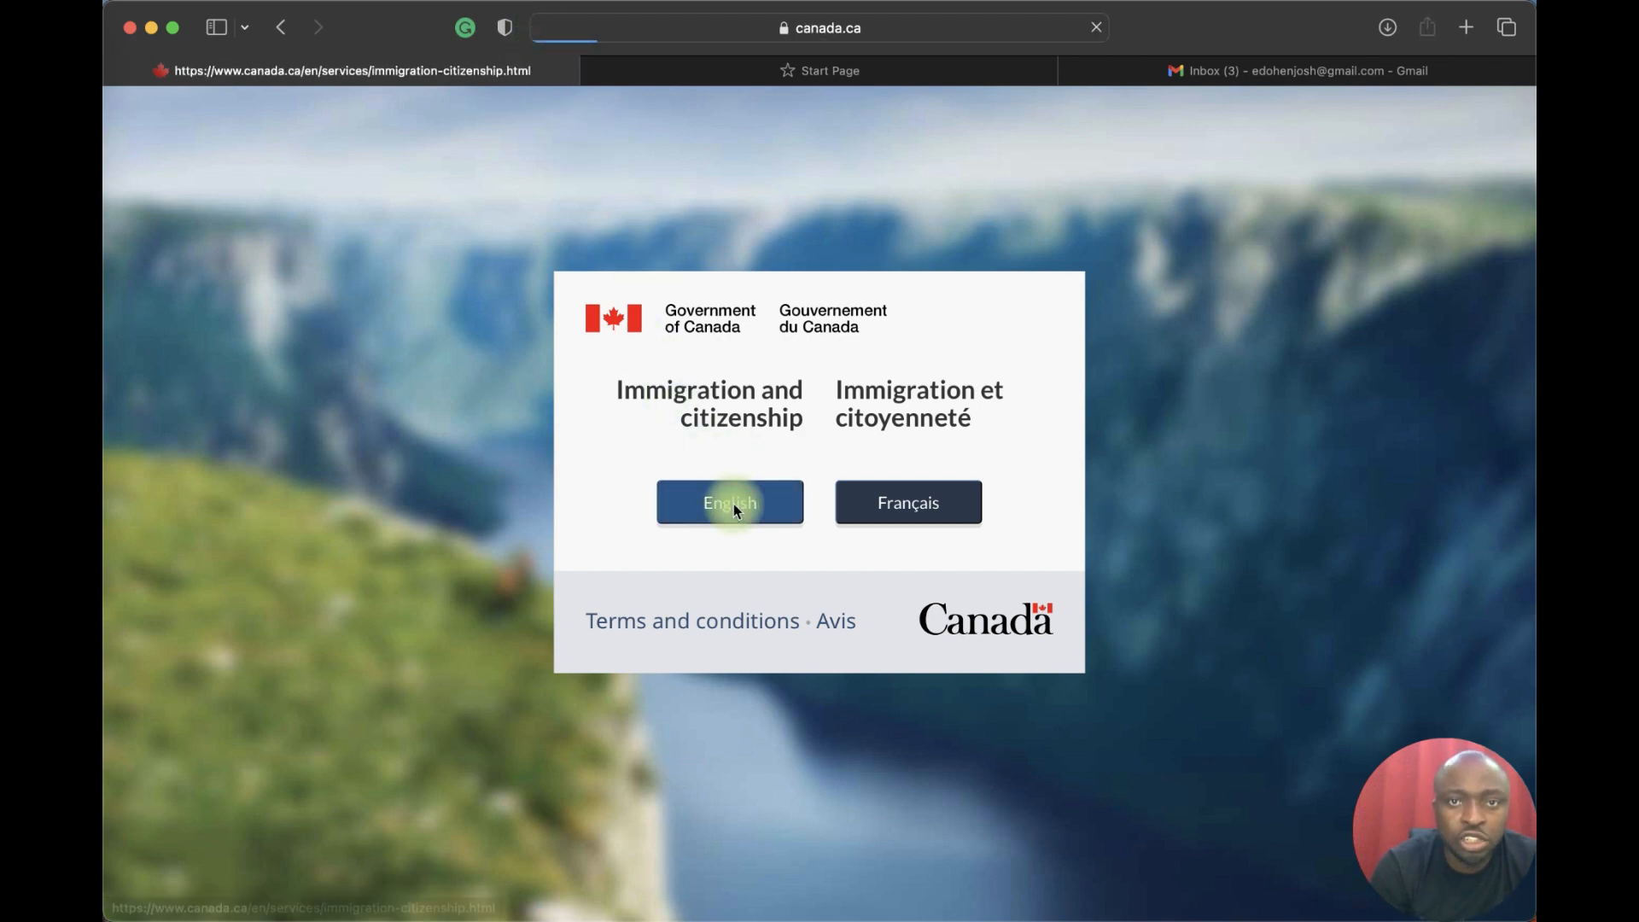
scroll(768, 578, down, 2)
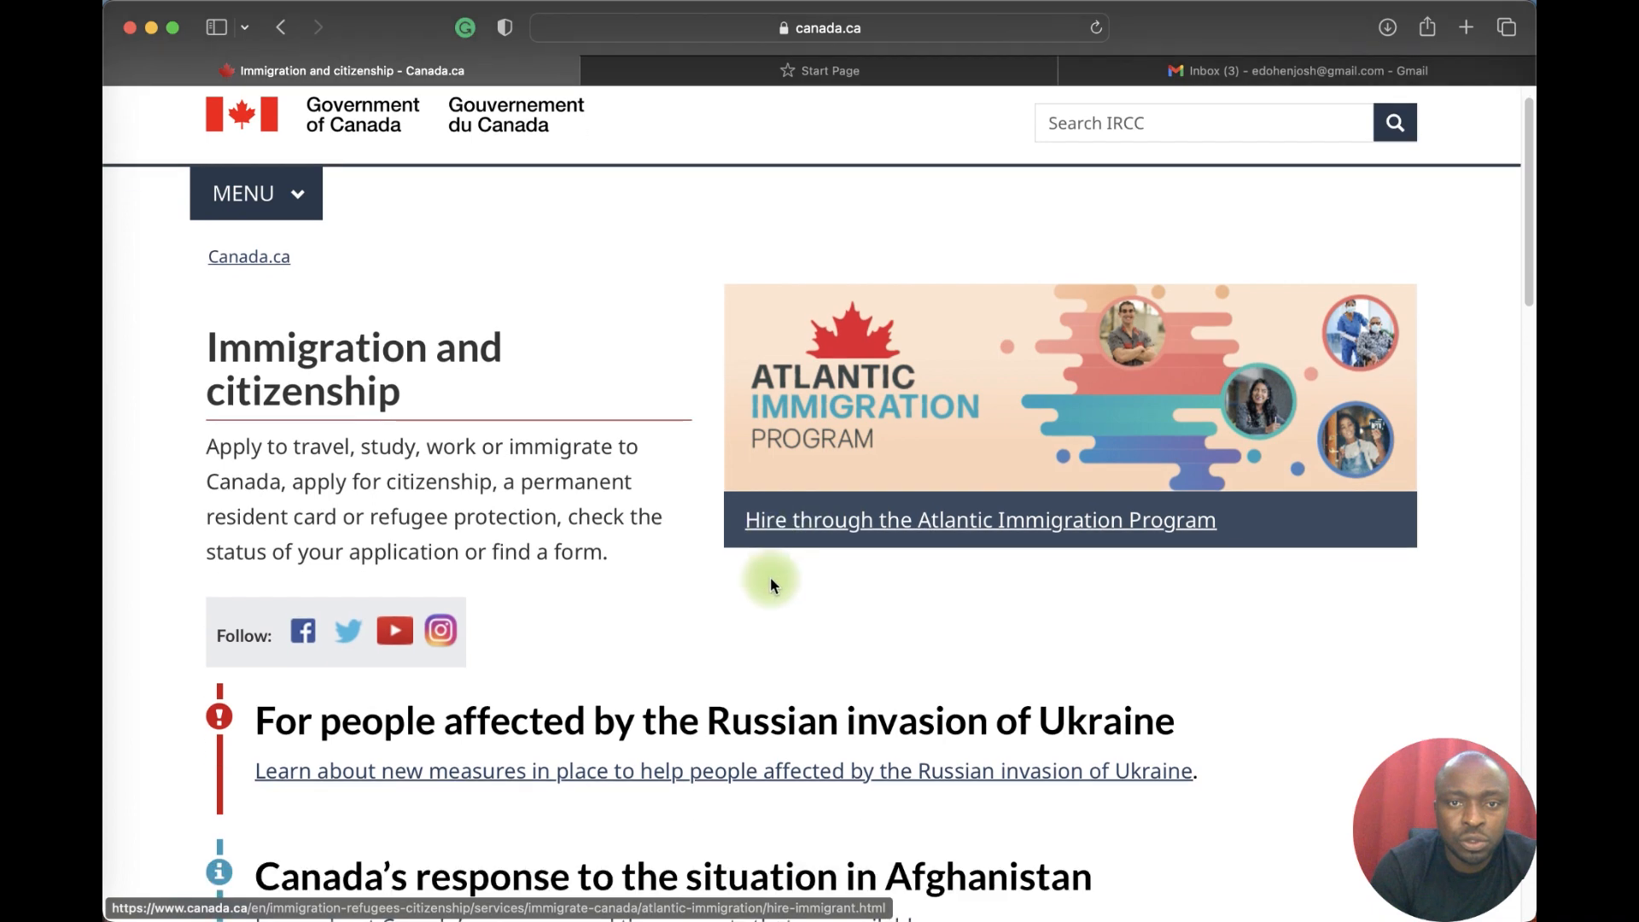
scroll(743, 586, up, 2)
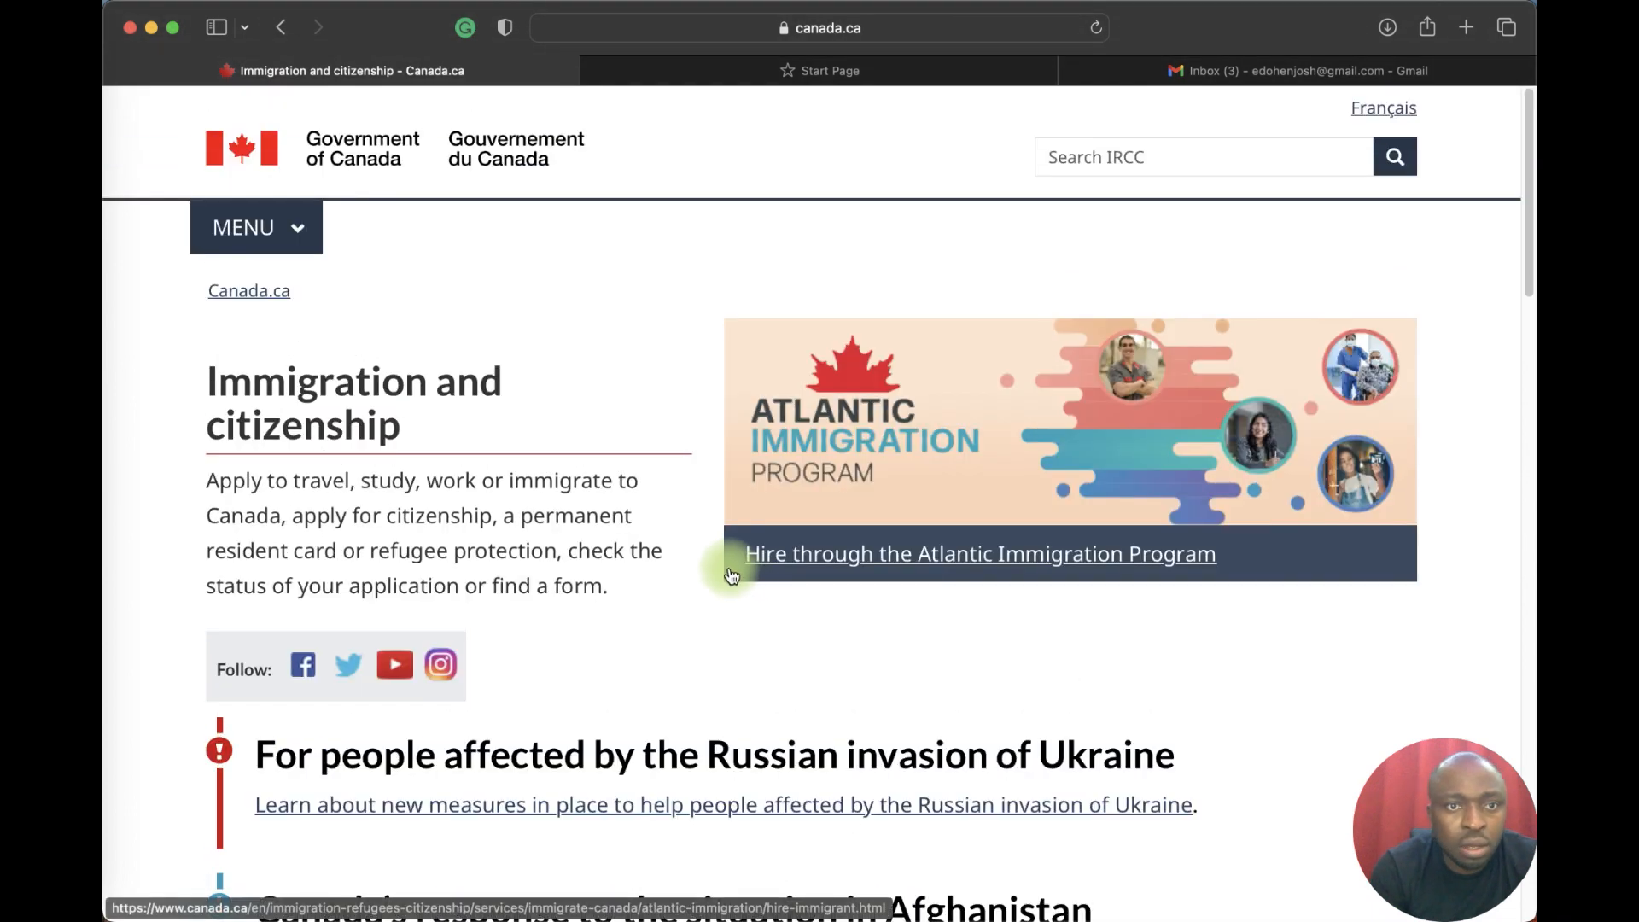
scroll(738, 570, down, 8)
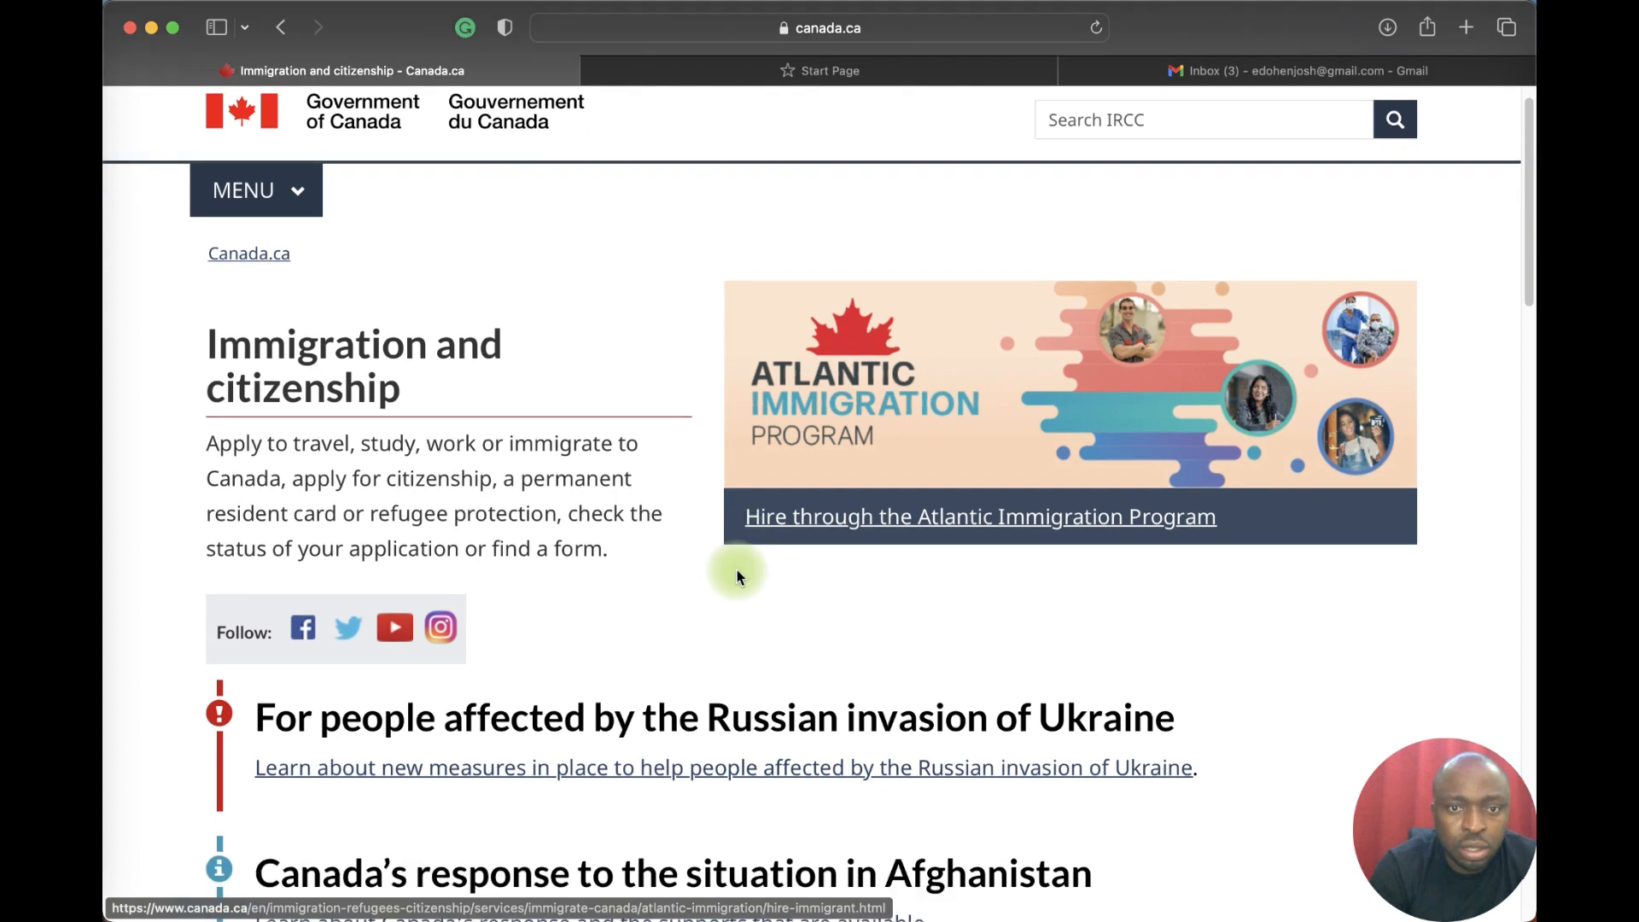
scroll(738, 577, down, 12)
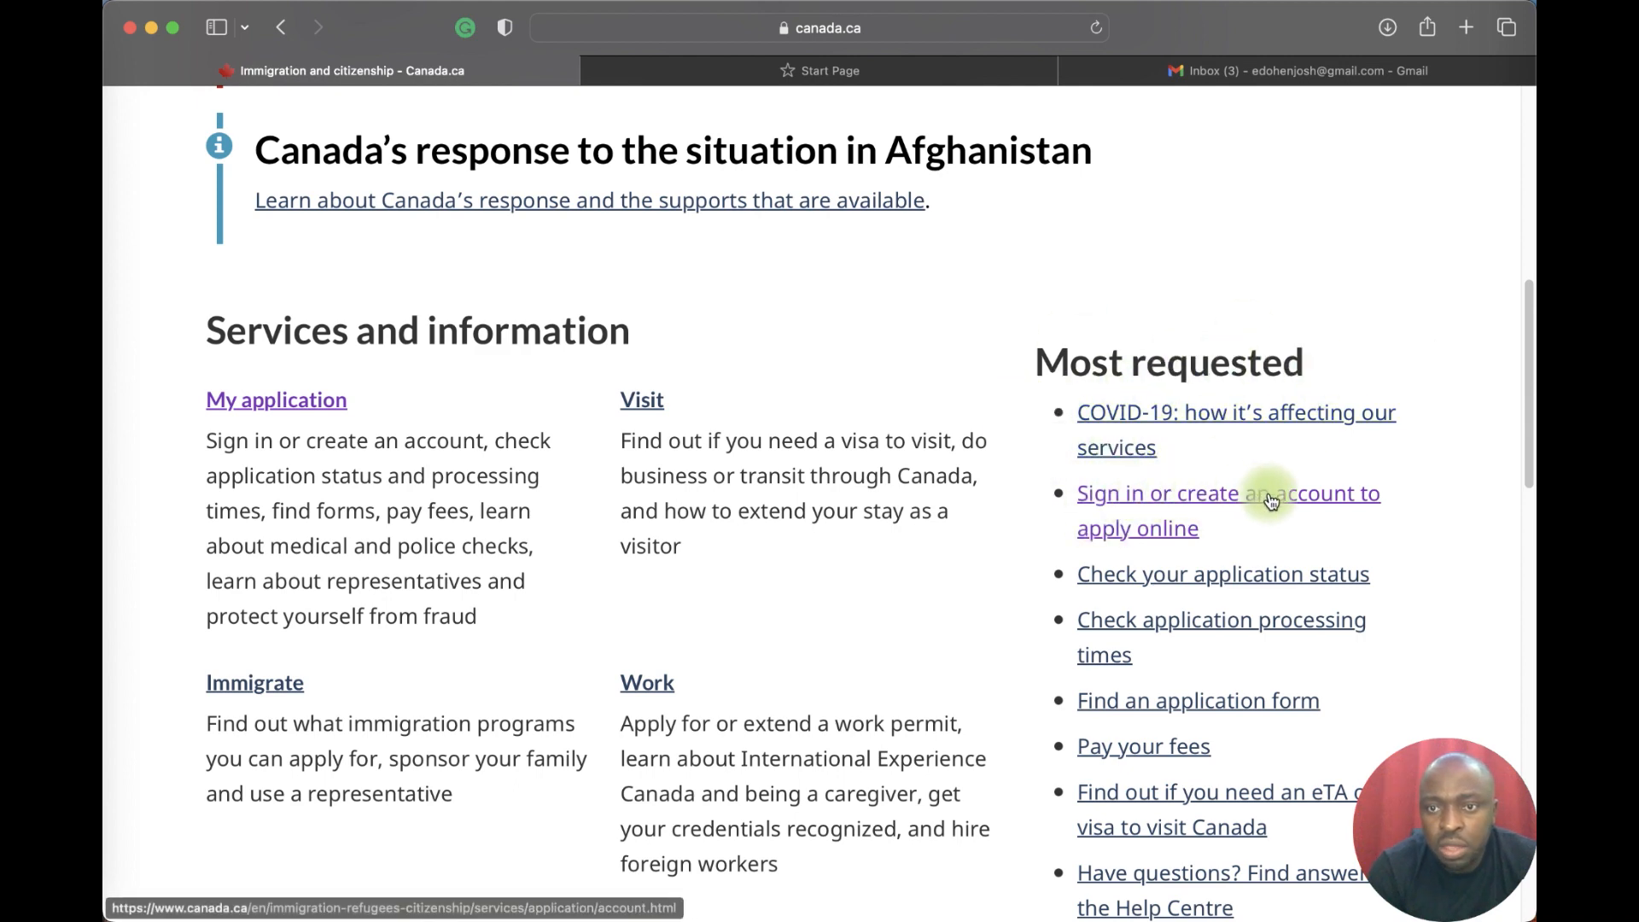
Step: Open 'Sign in or create an account to apply online' and choose Sign in with GCKey
click(1108, 500)
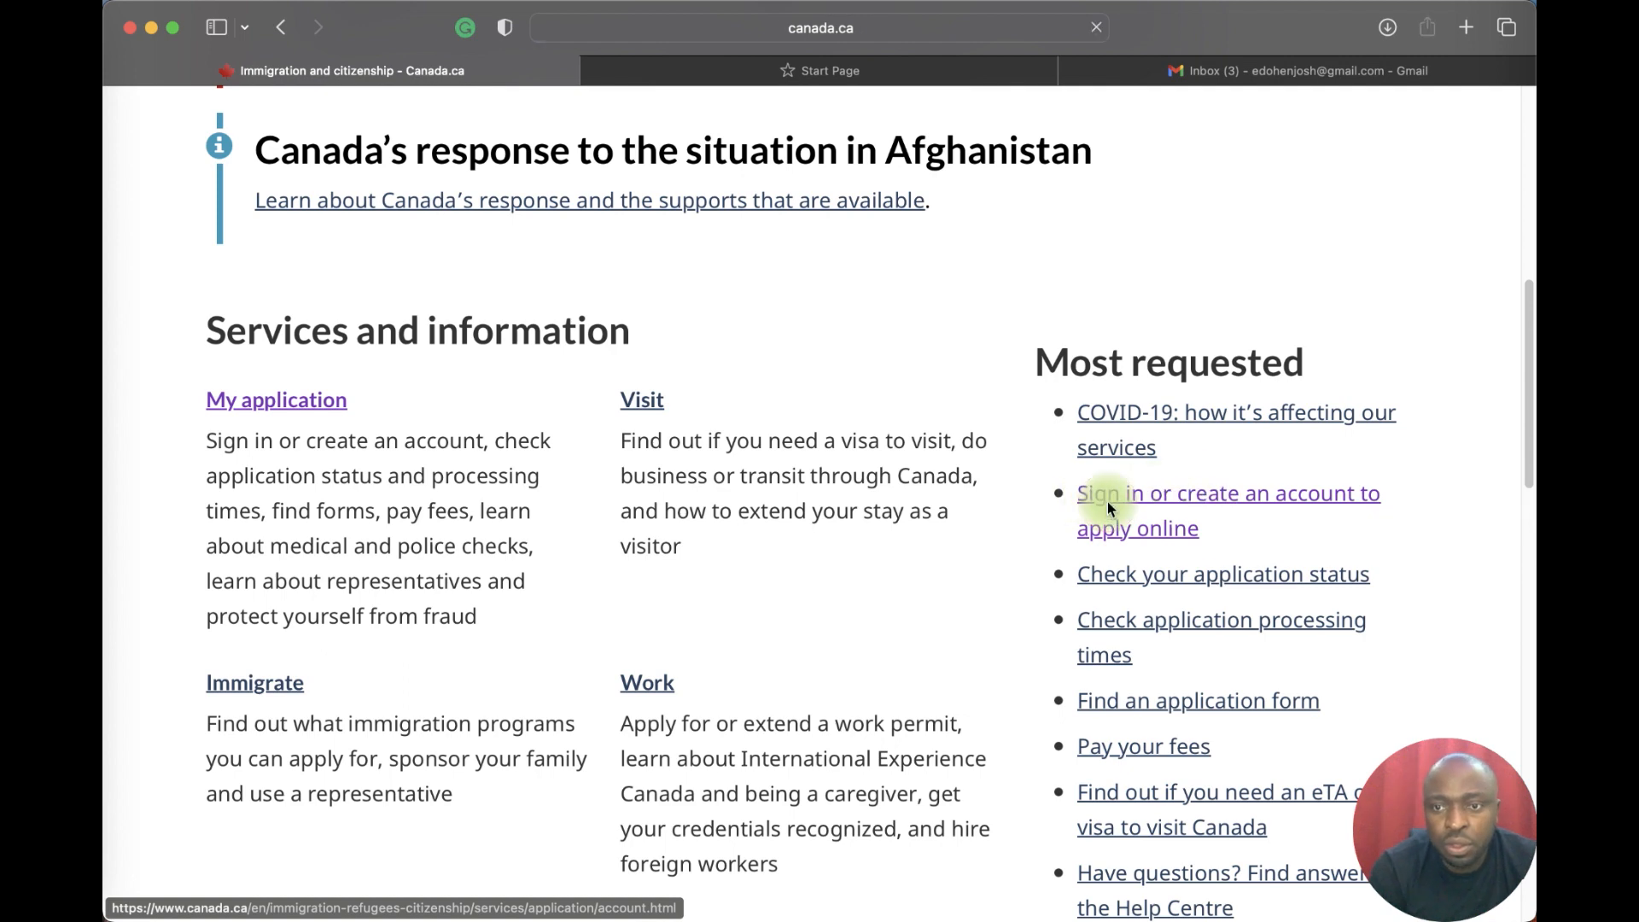
scroll(670, 539, down, 1)
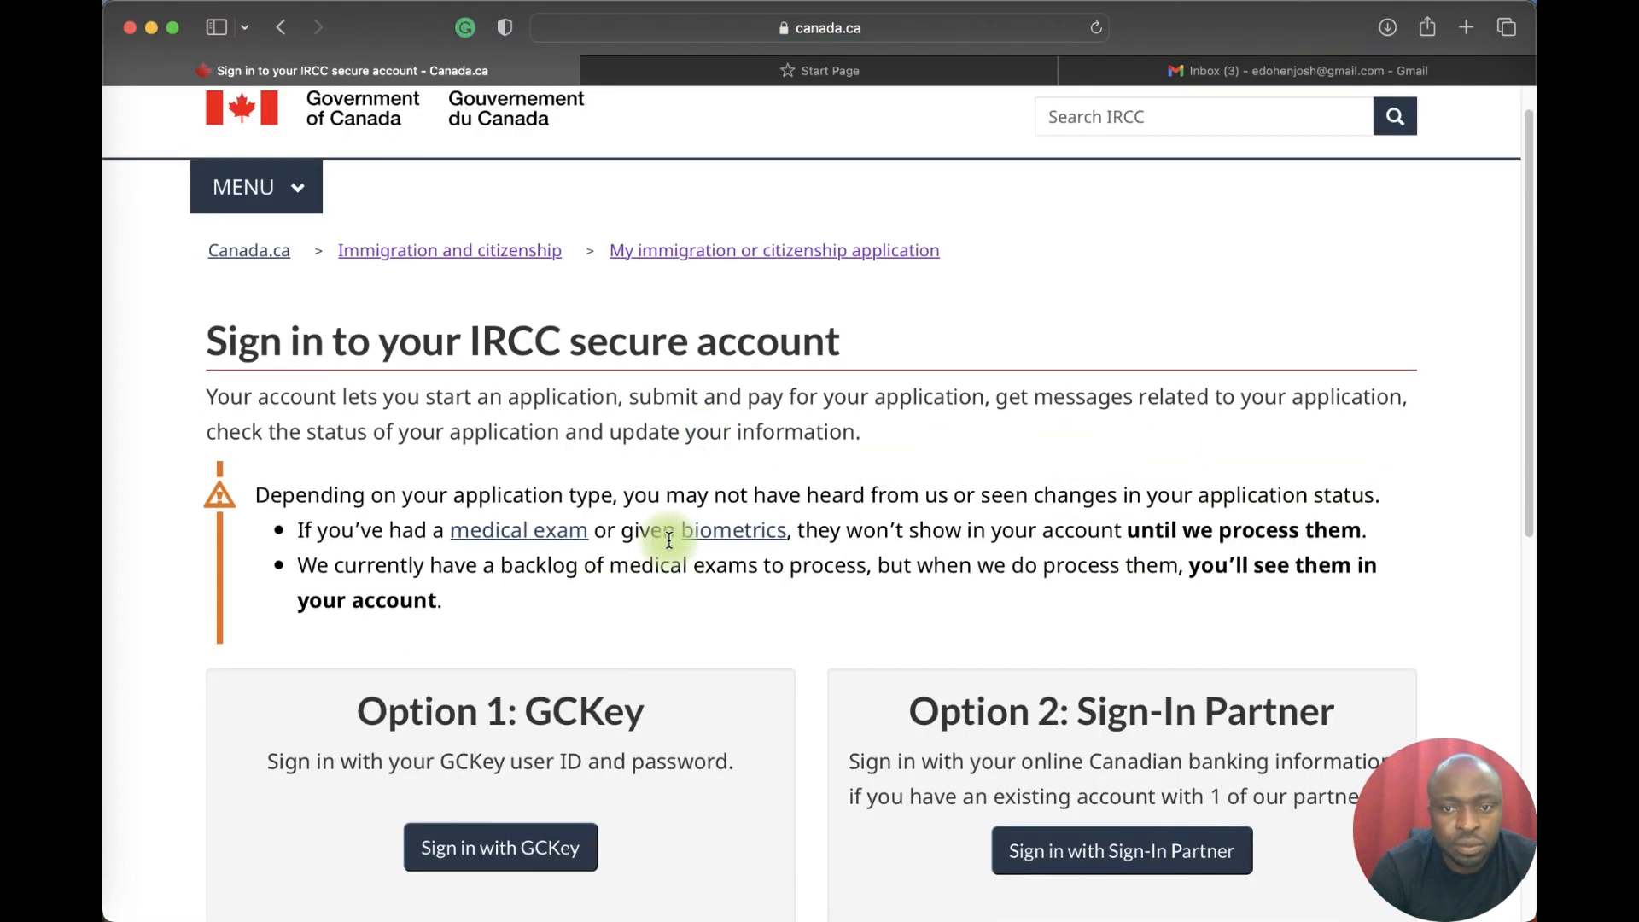
scroll(670, 538, down, 1)
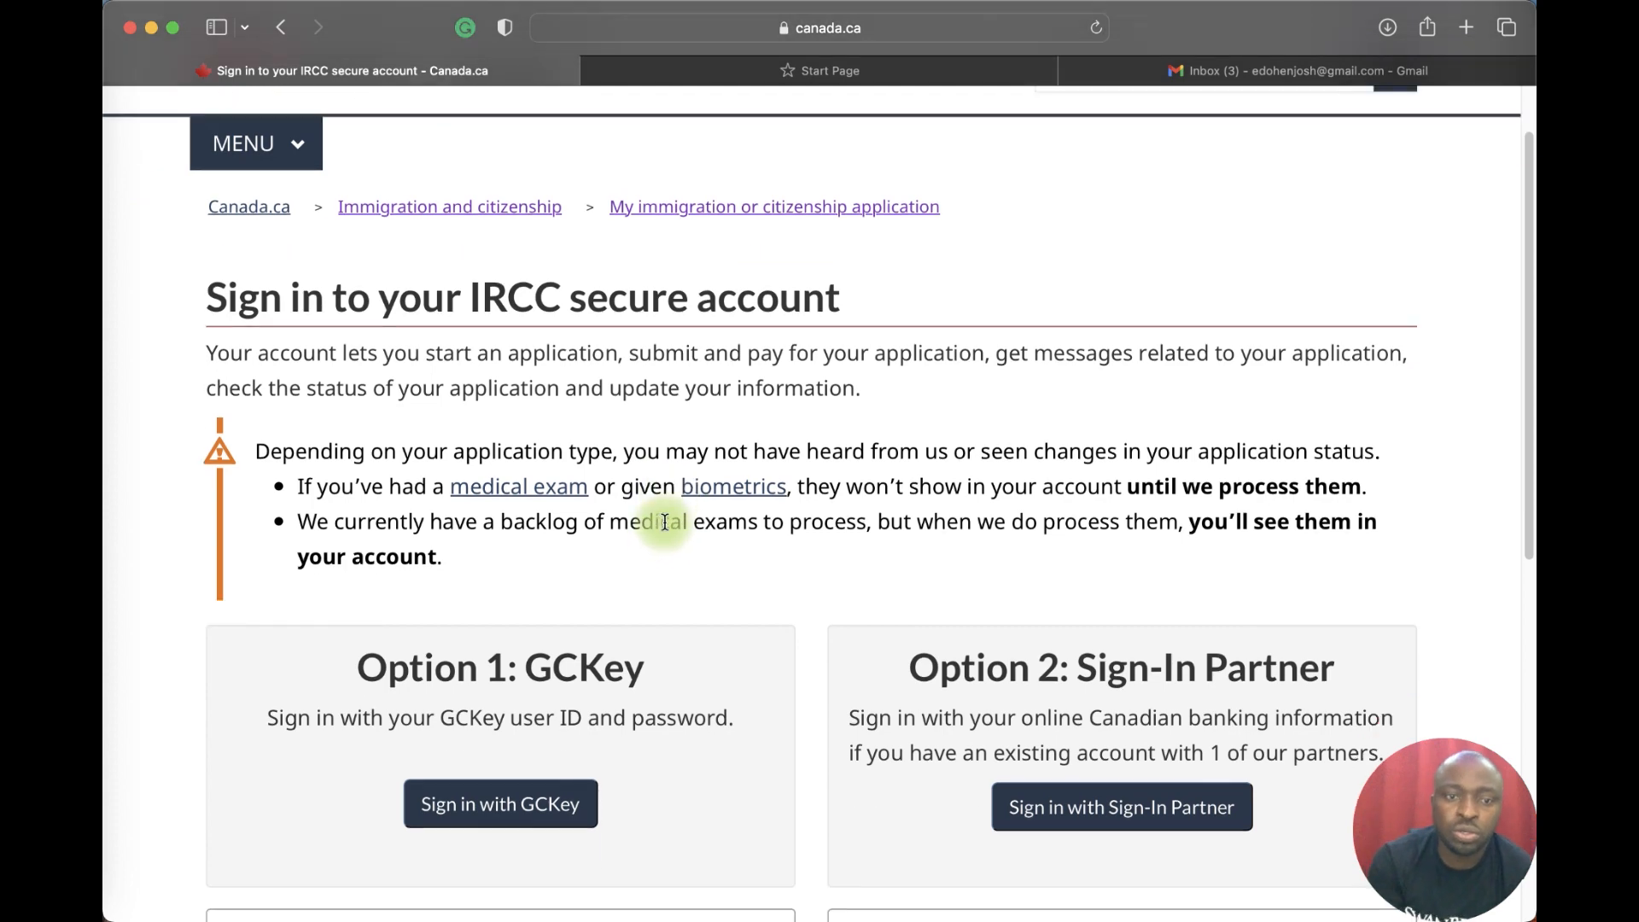
scroll(674, 522, down, 4)
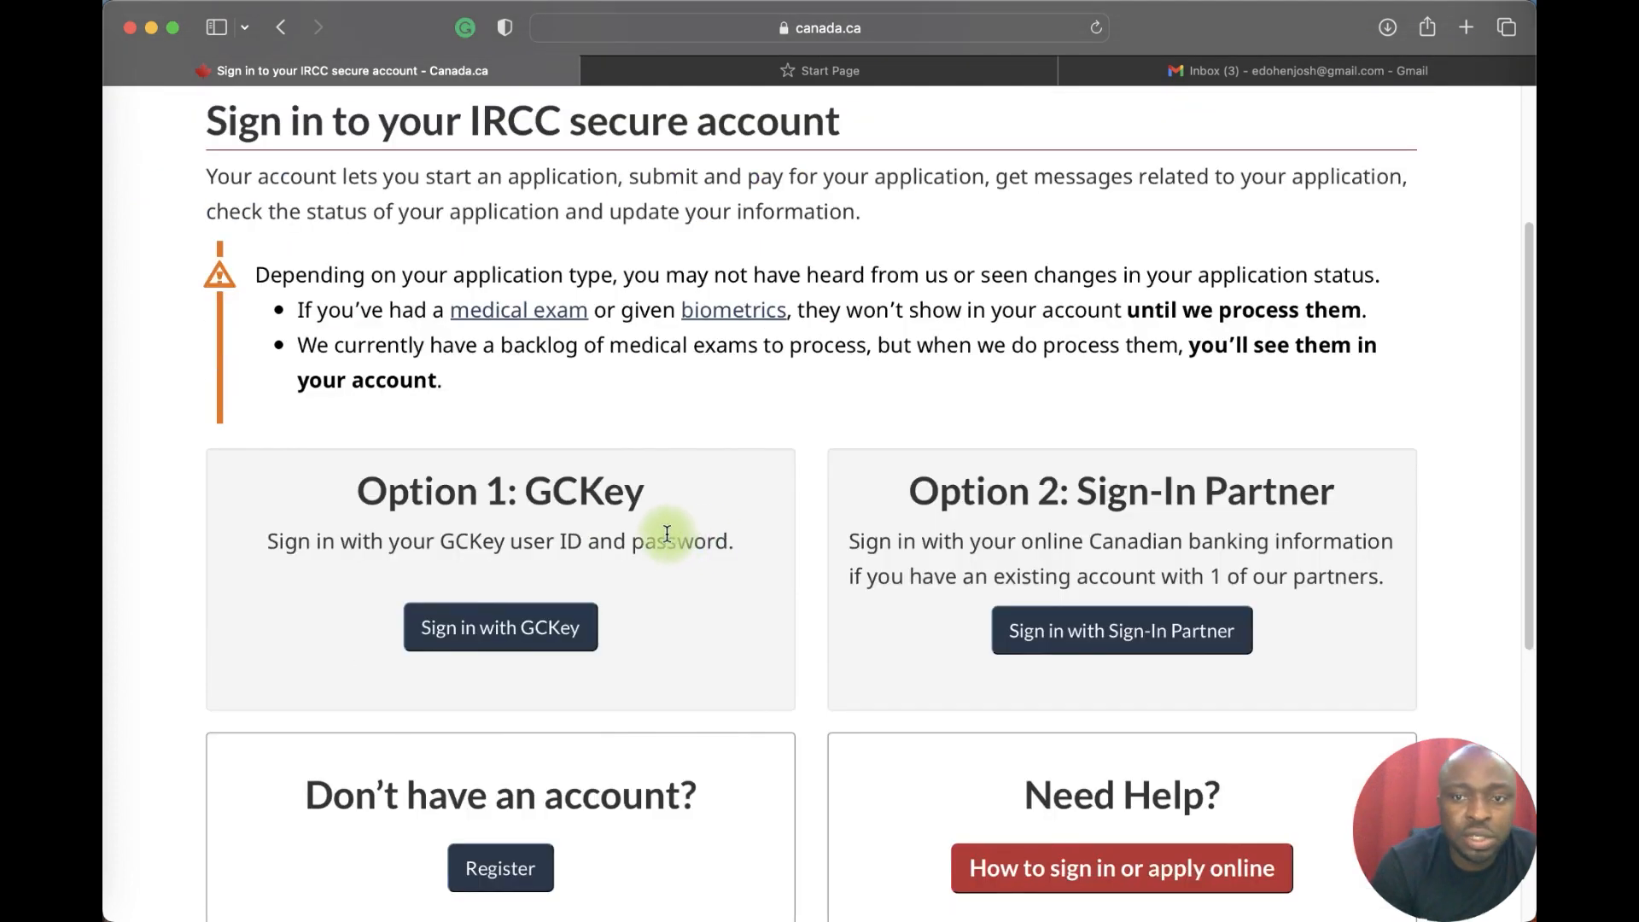
scroll(663, 535, down, 1)
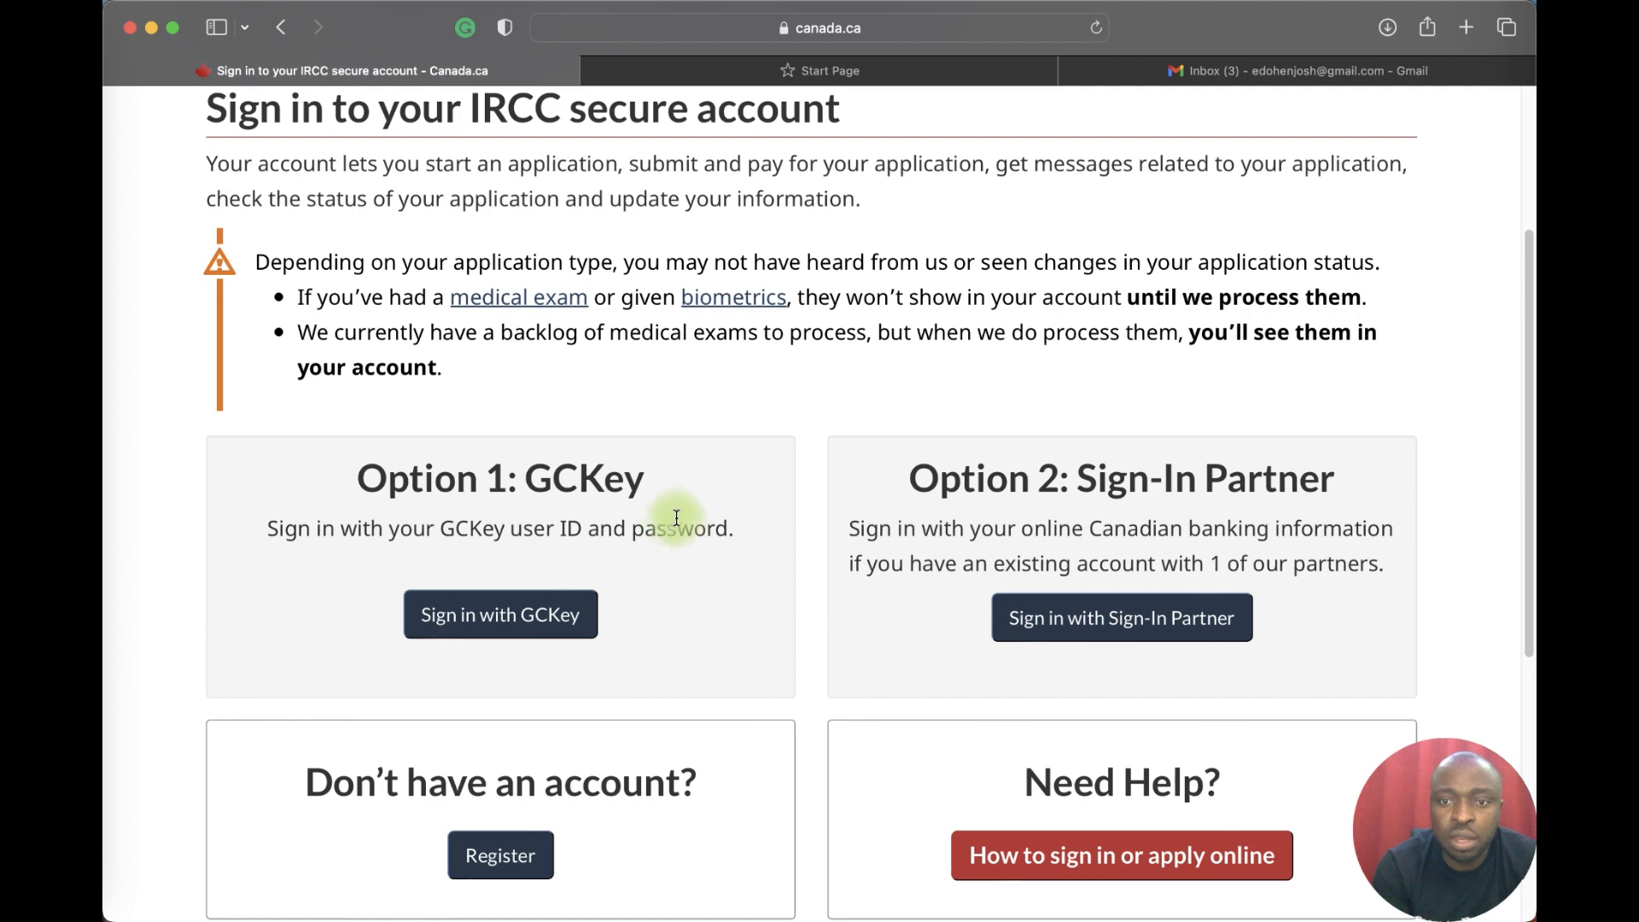
scroll(641, 529, down, 1)
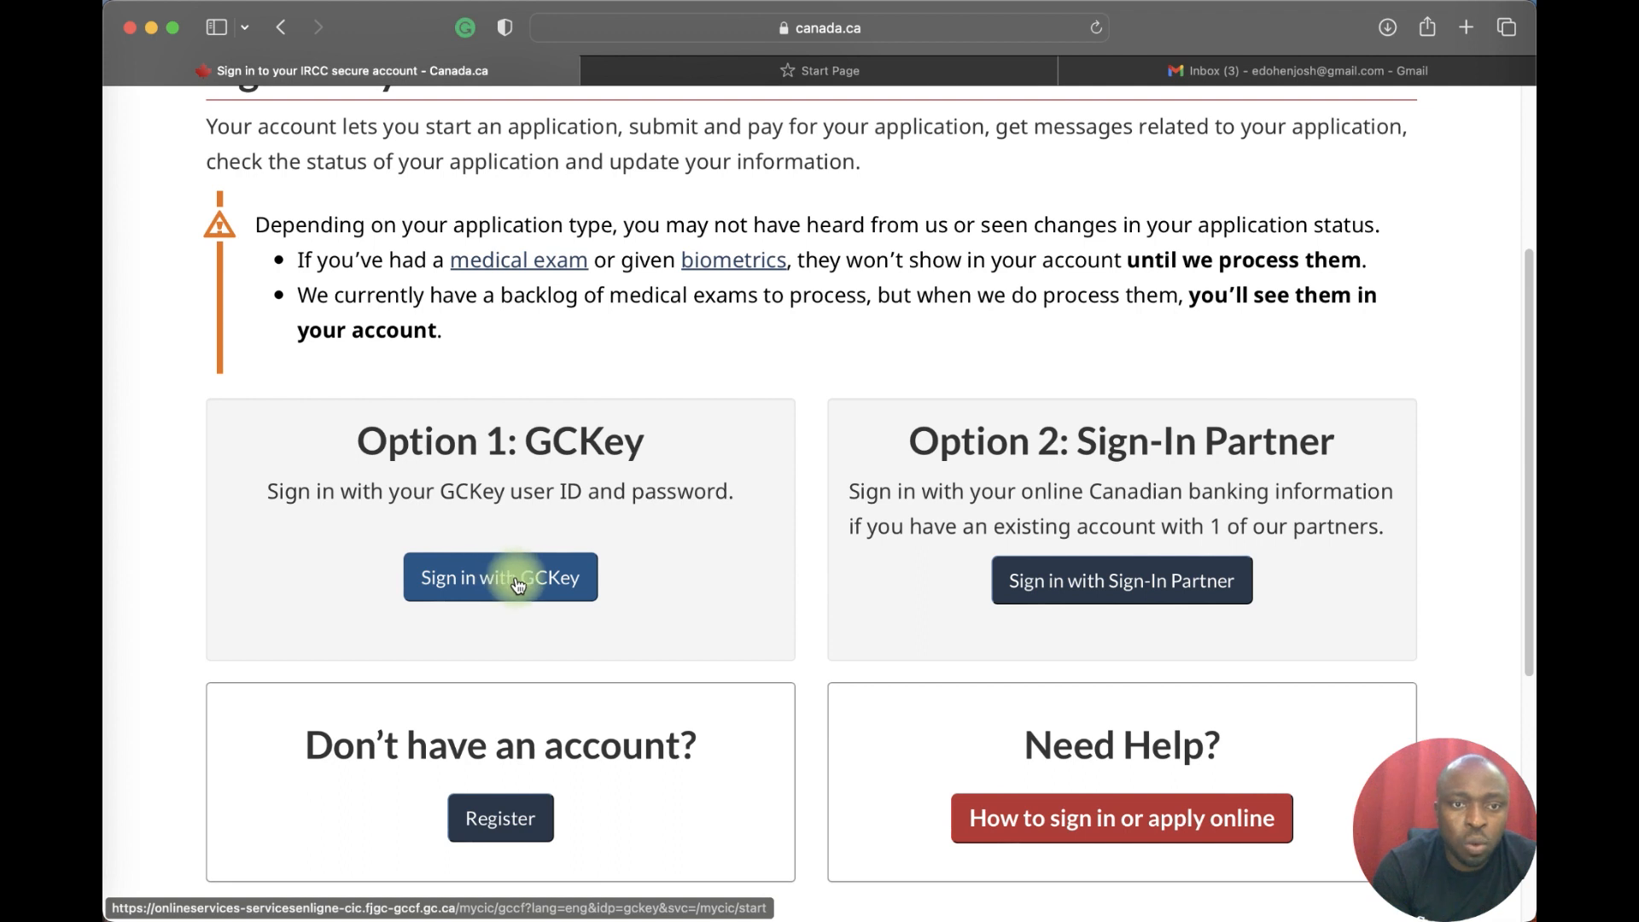
scroll(516, 571, down, 1)
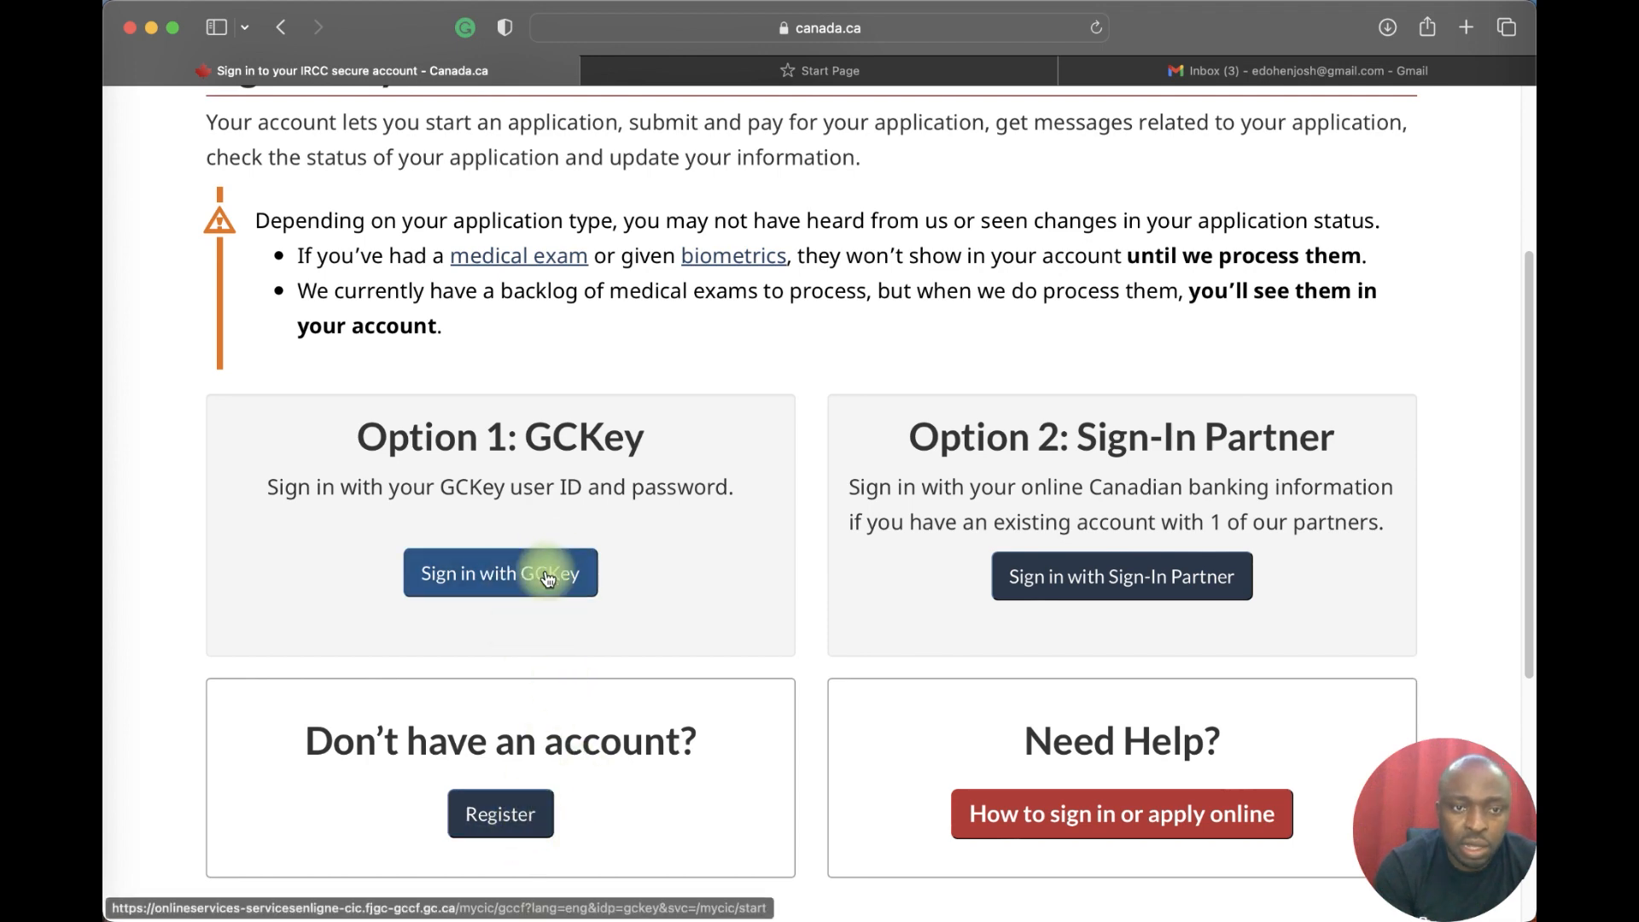
click(546, 579)
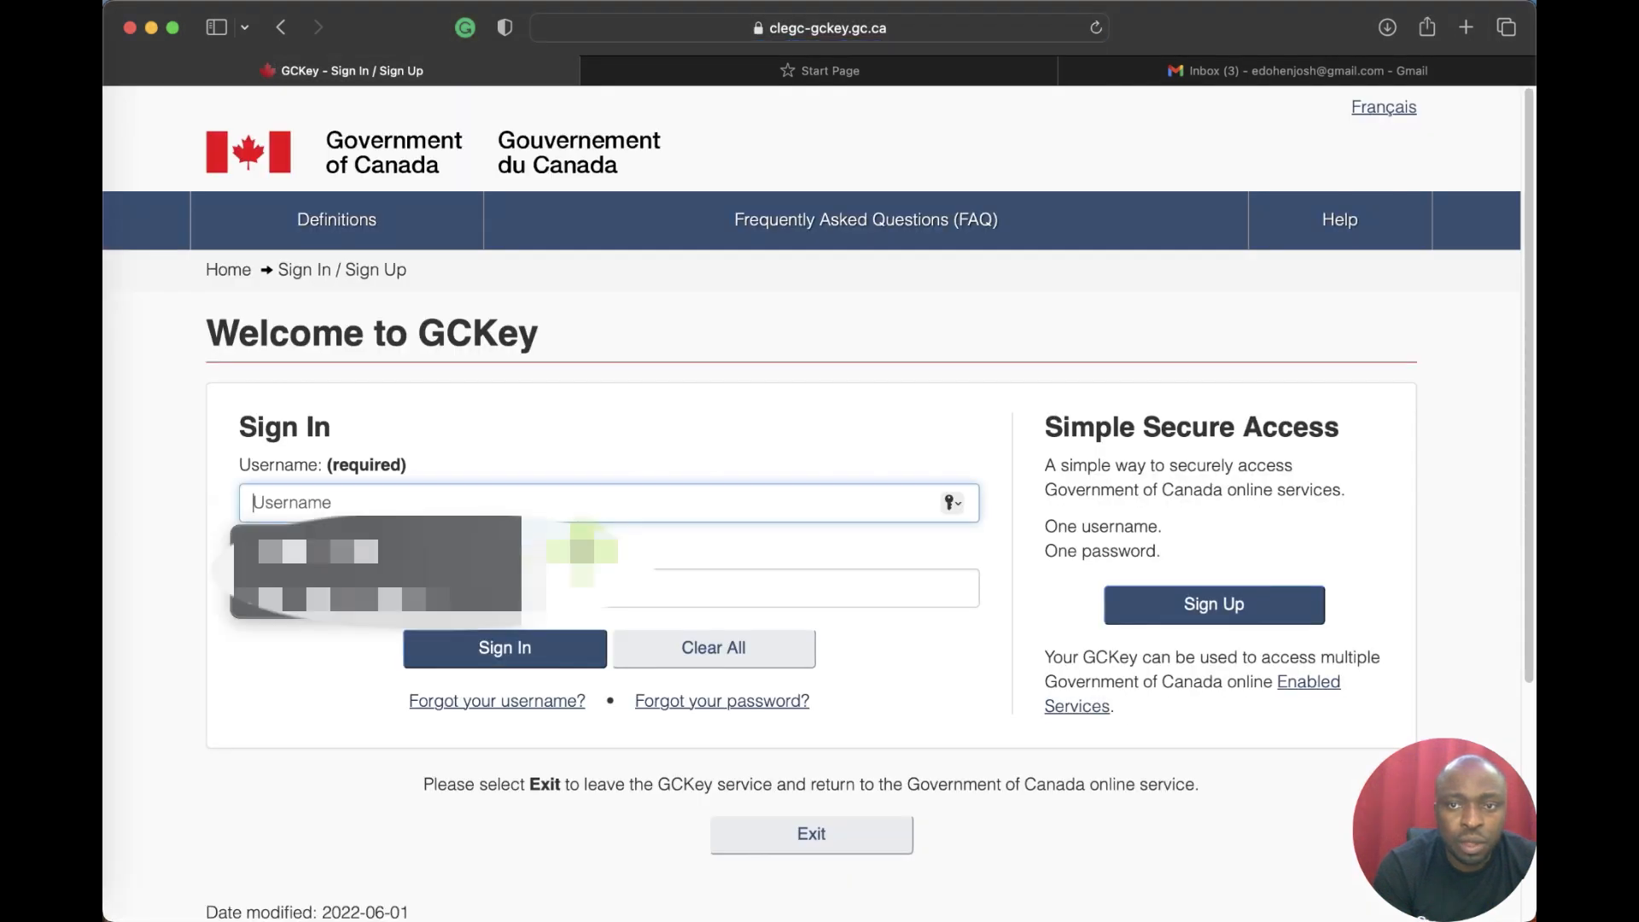
Step: Start a new GCKey sign-up, accept the terms of use, then switch to the Start Page tab
click(705, 441)
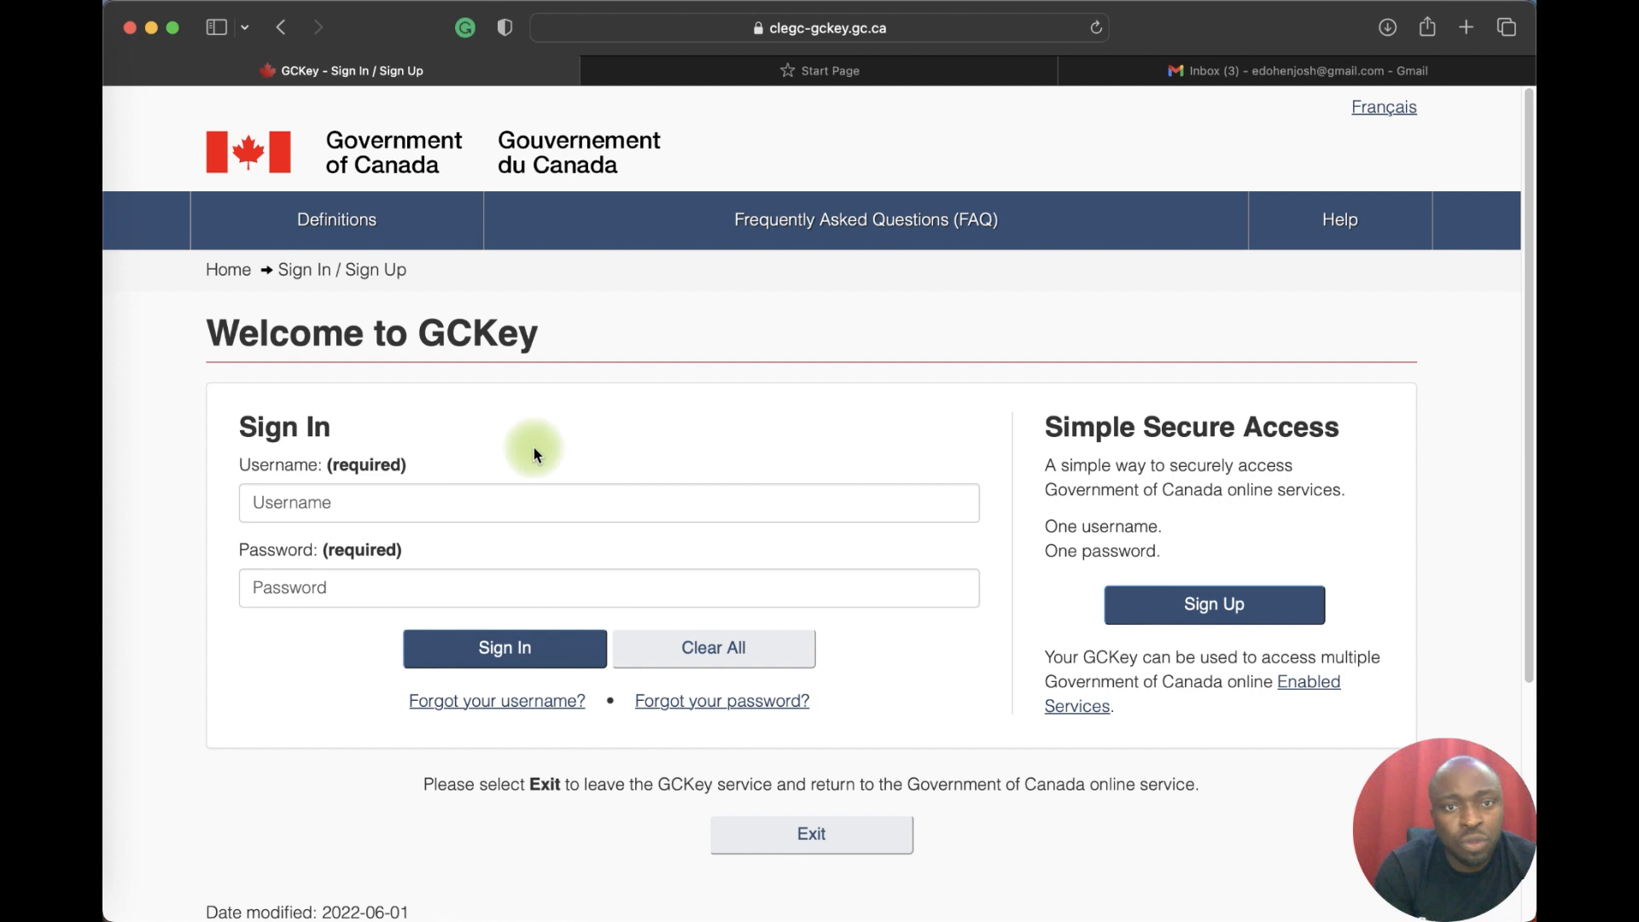
click(1209, 606)
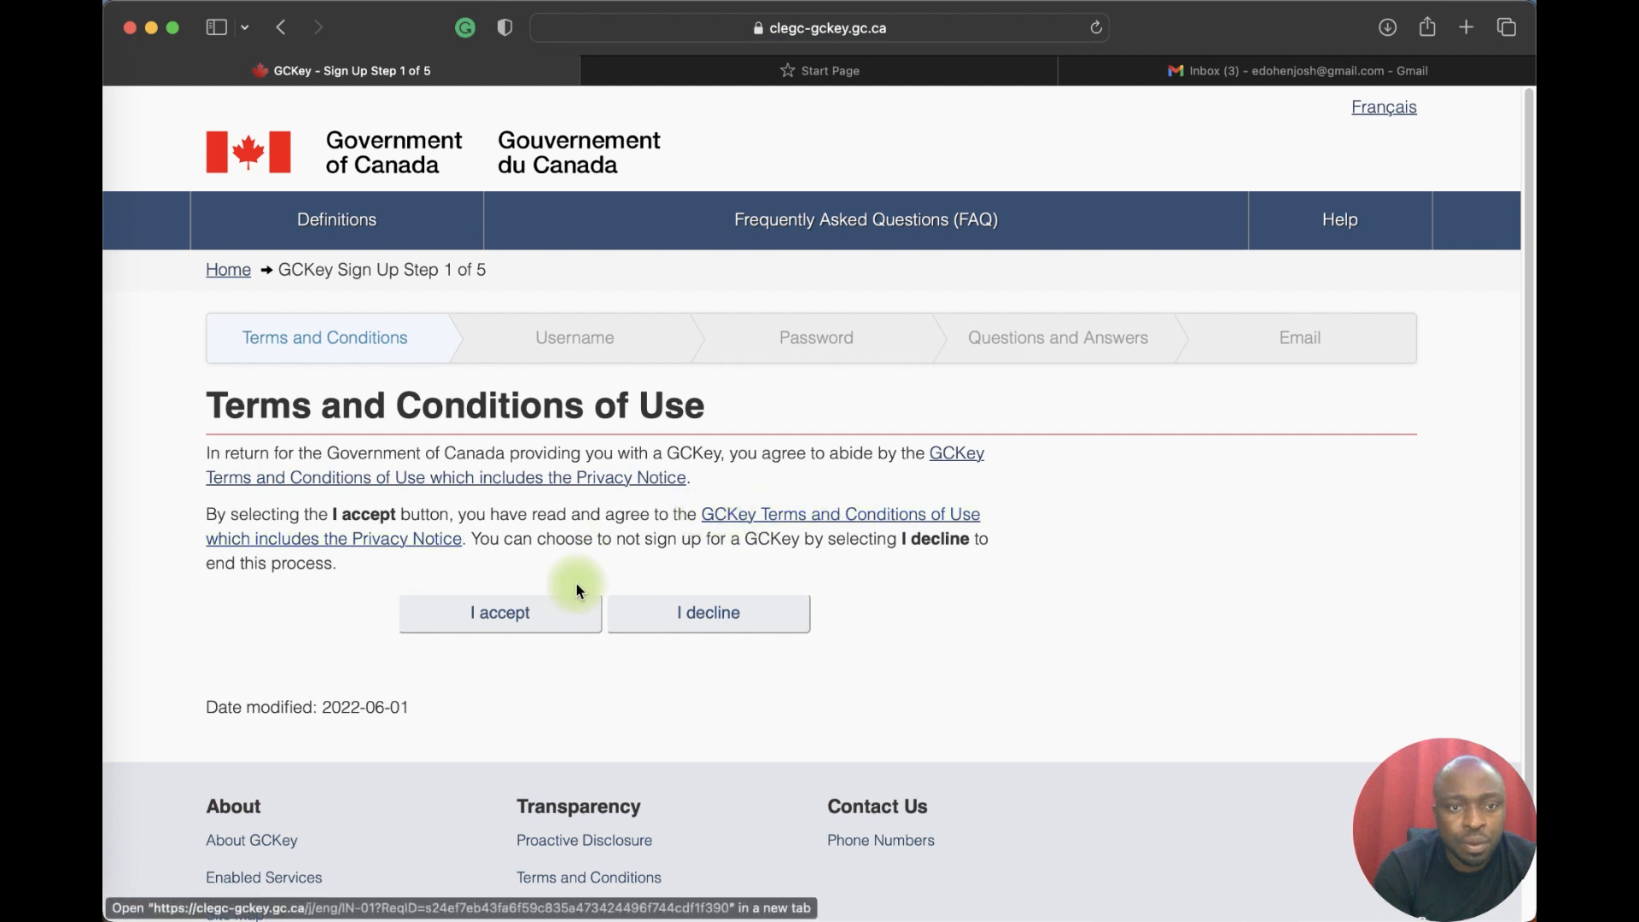
click(557, 623)
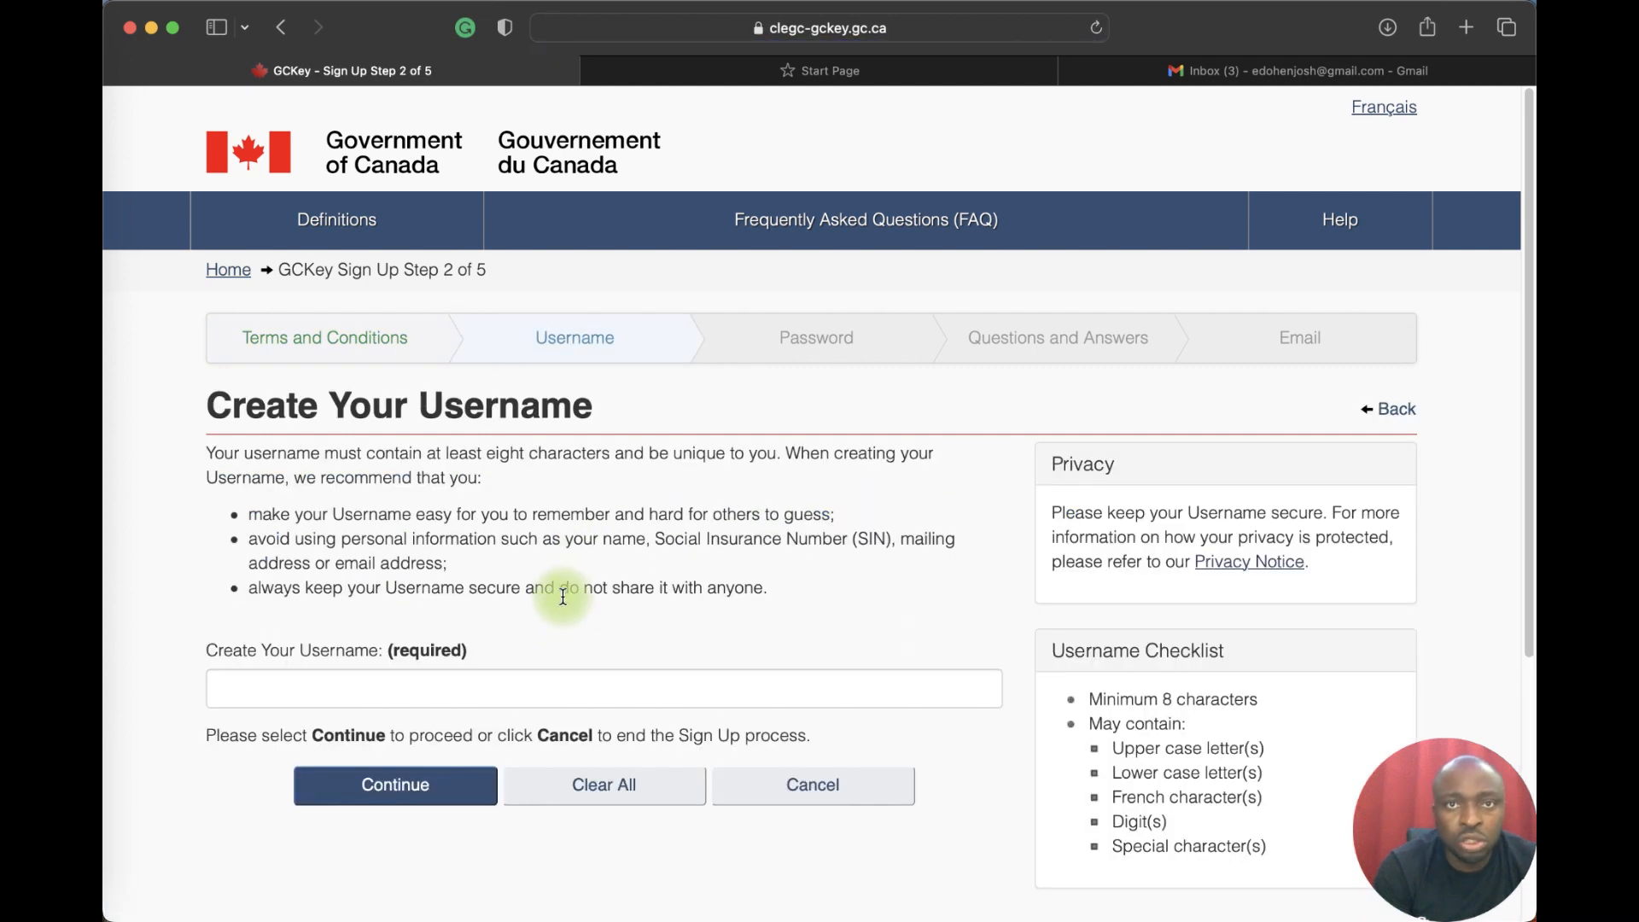
click(445, 688)
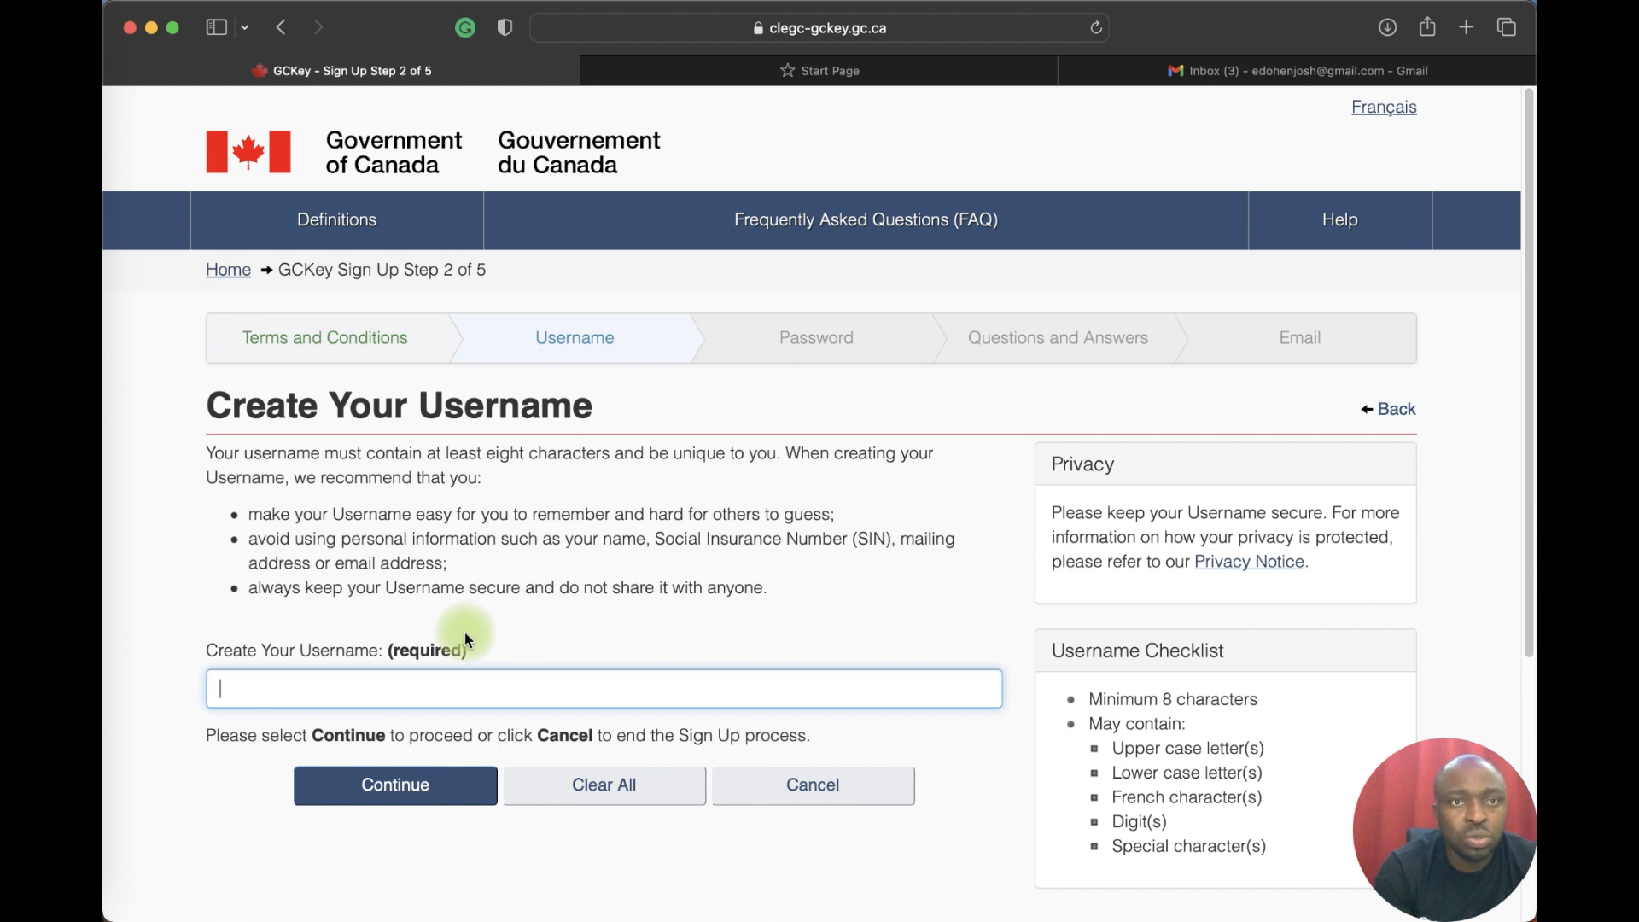
click(806, 73)
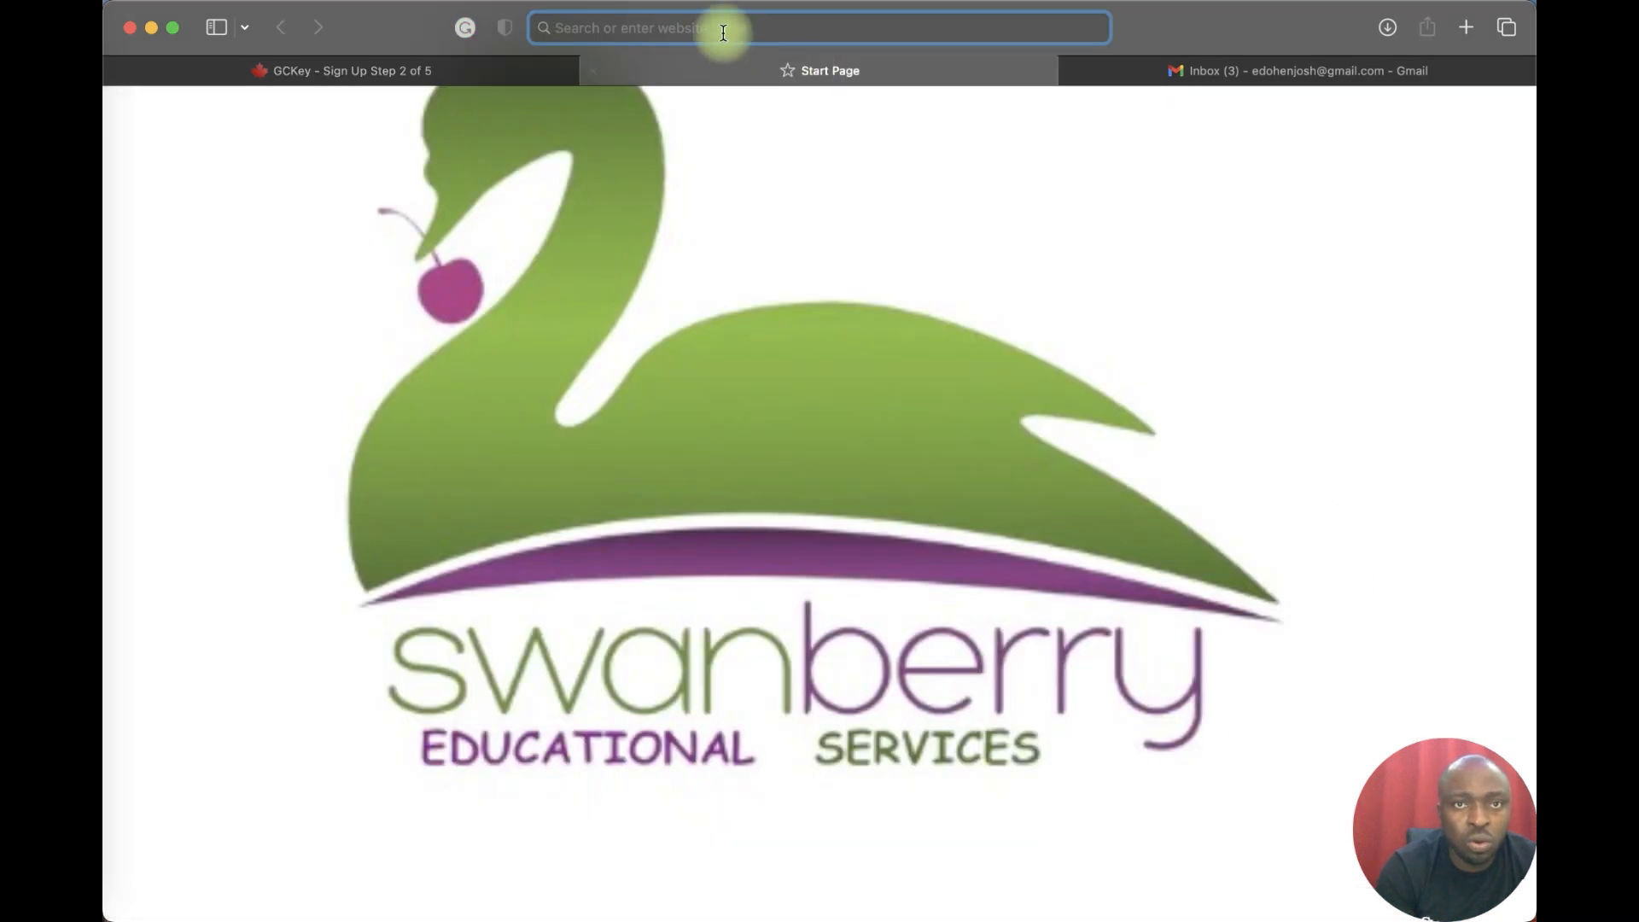
Step: Google 'gc key log' and open the canada.ca IRCC secure account sign-in page, scrolling to its options
text(gc)
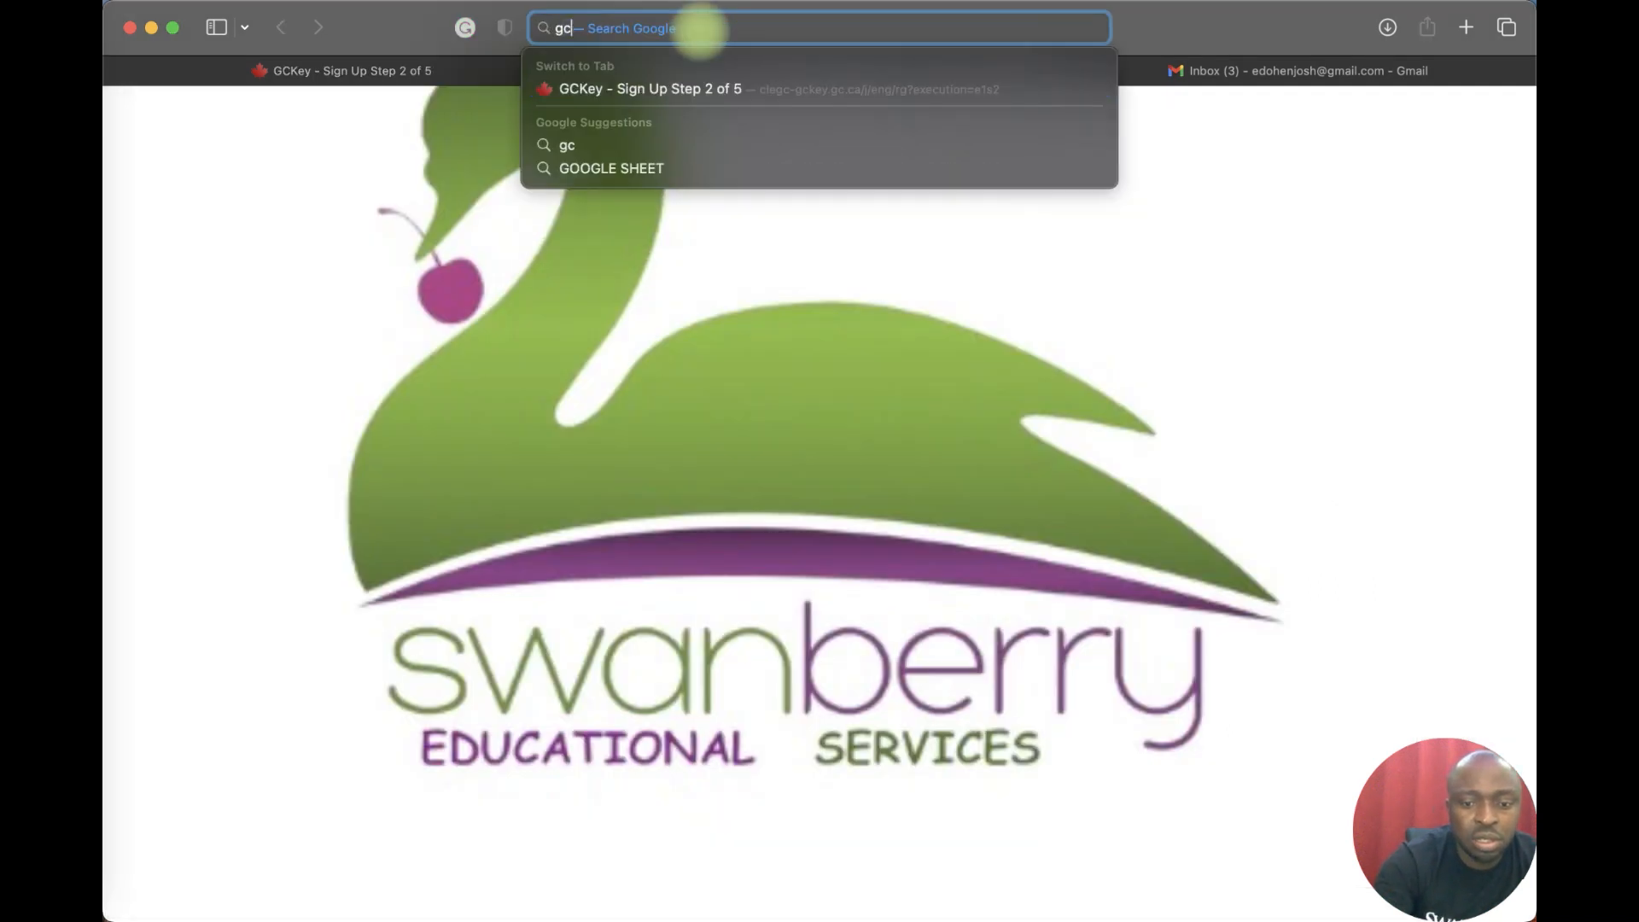
text( key login)
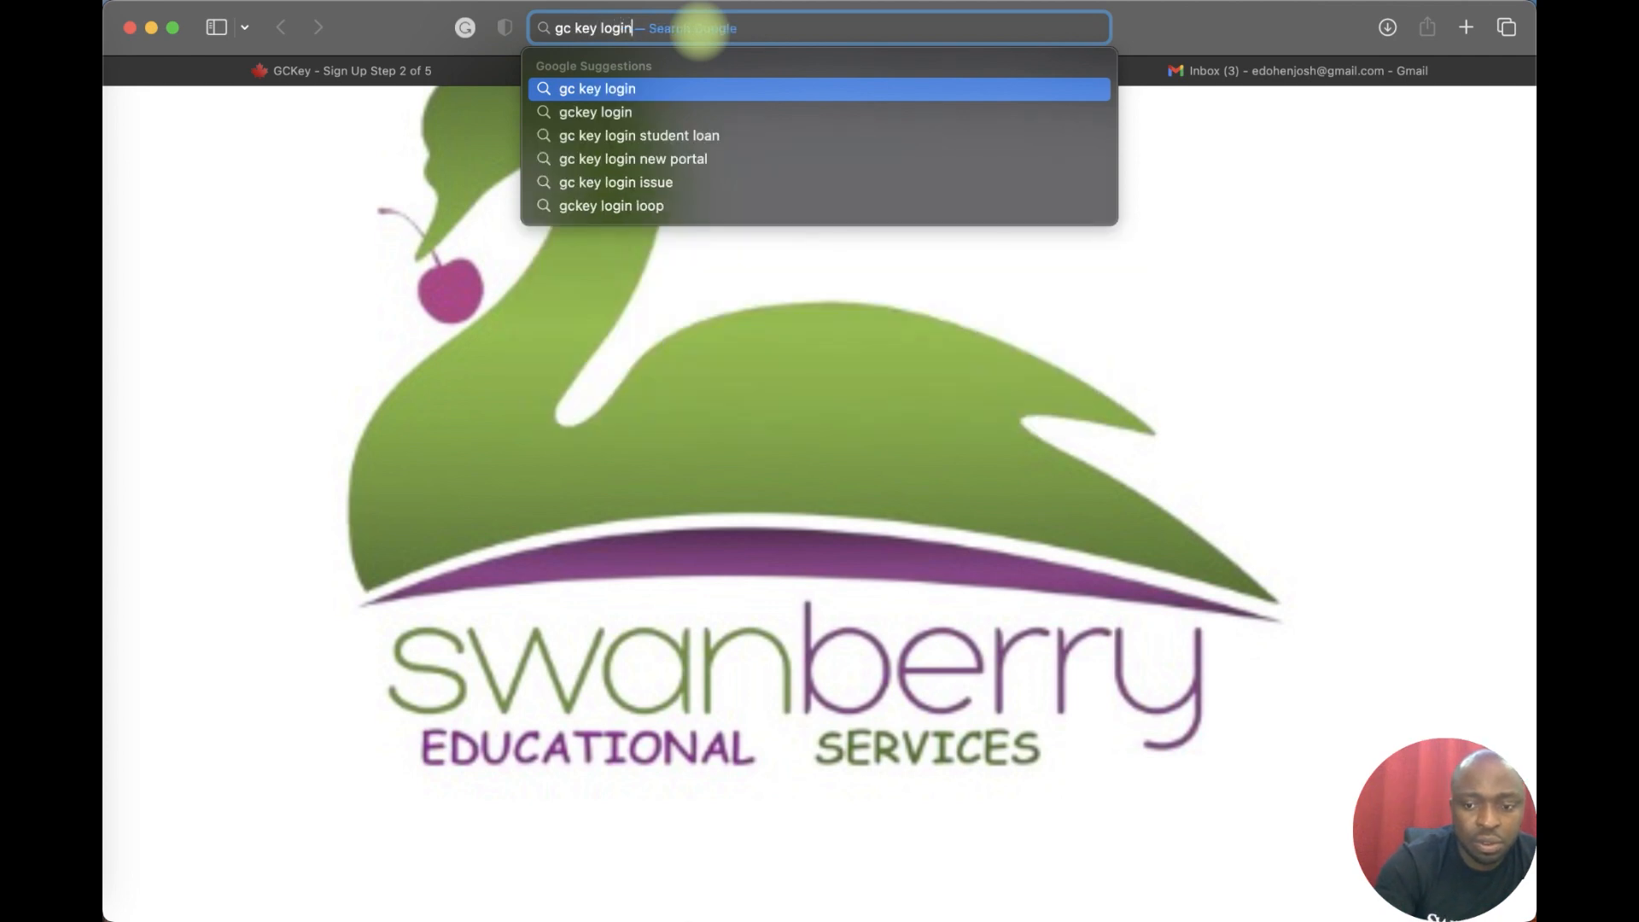
key(Return)
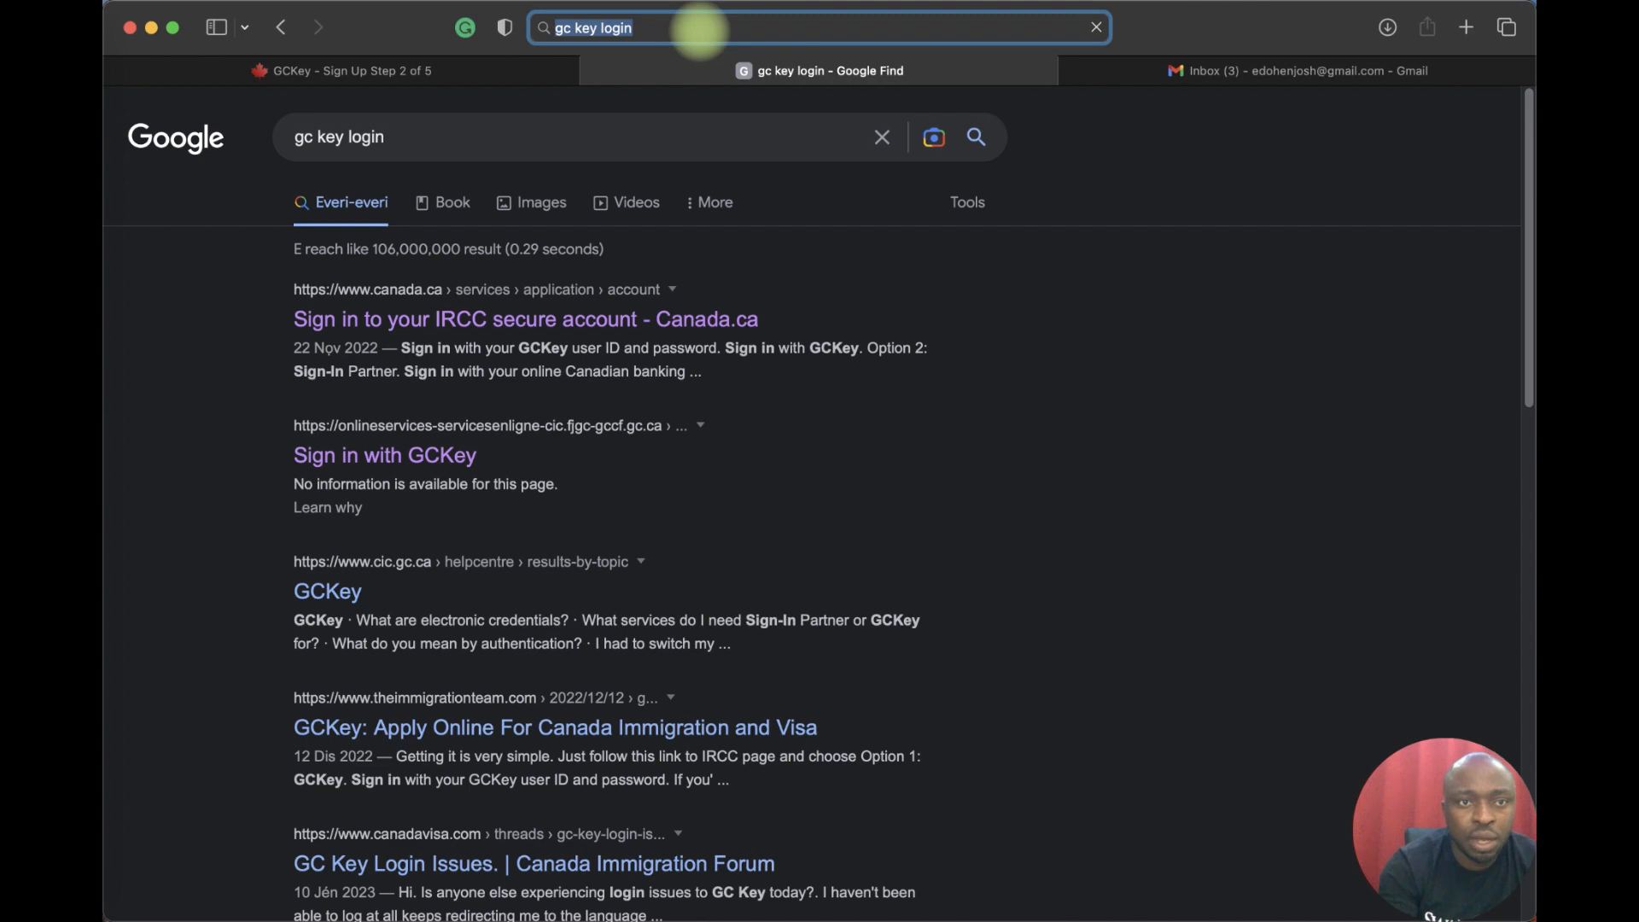
click(663, 319)
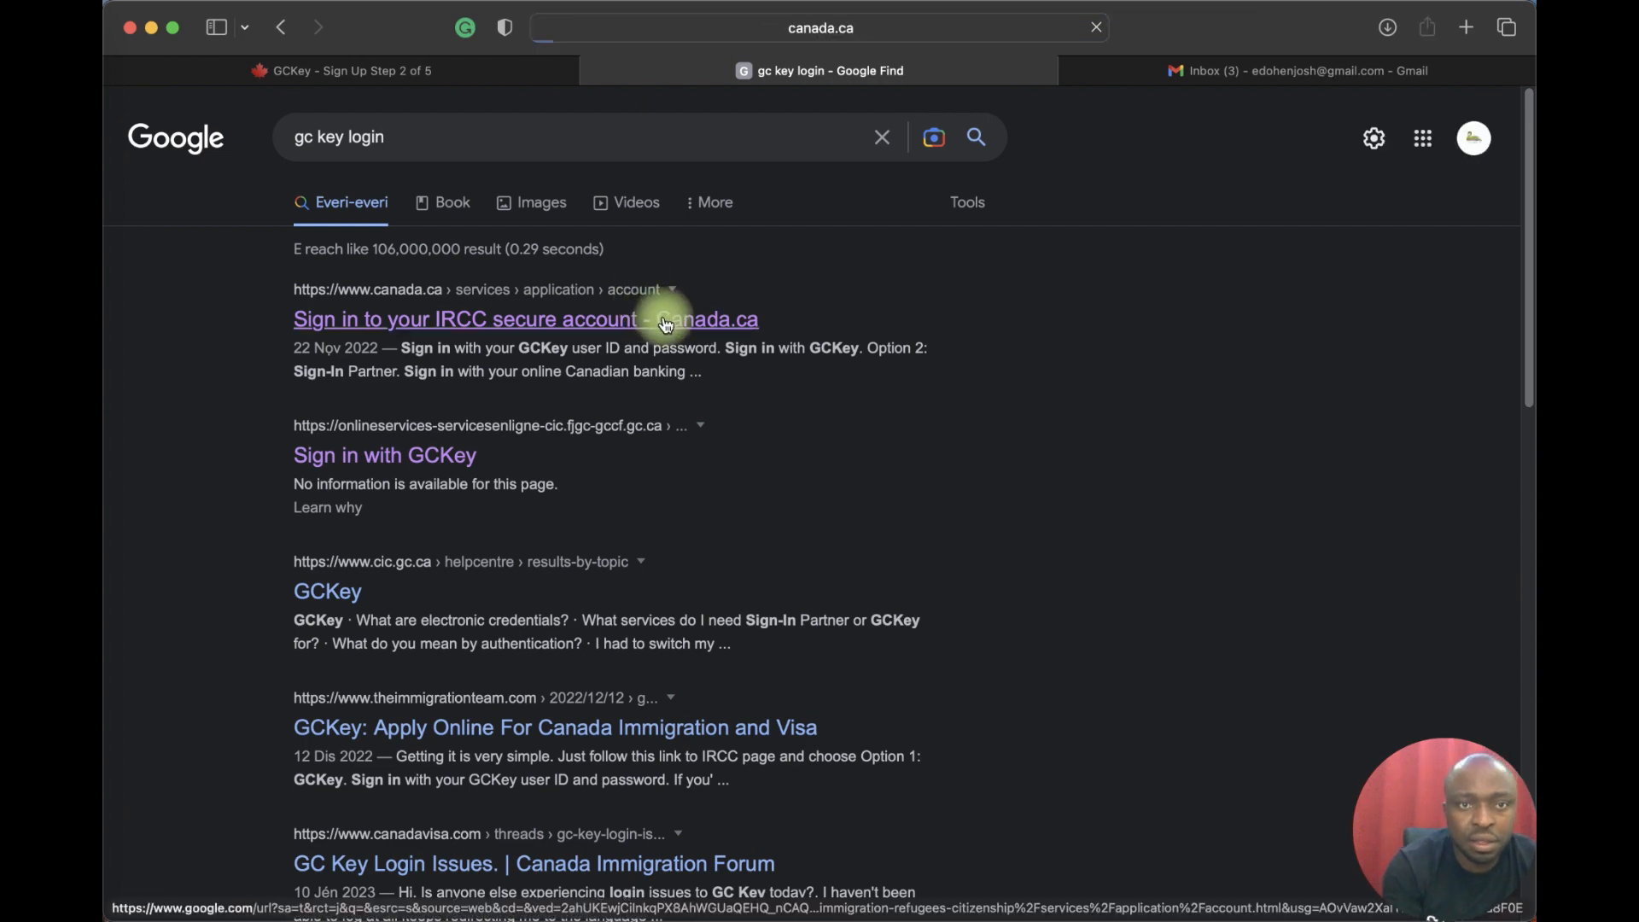
scroll(682, 500, down, 1)
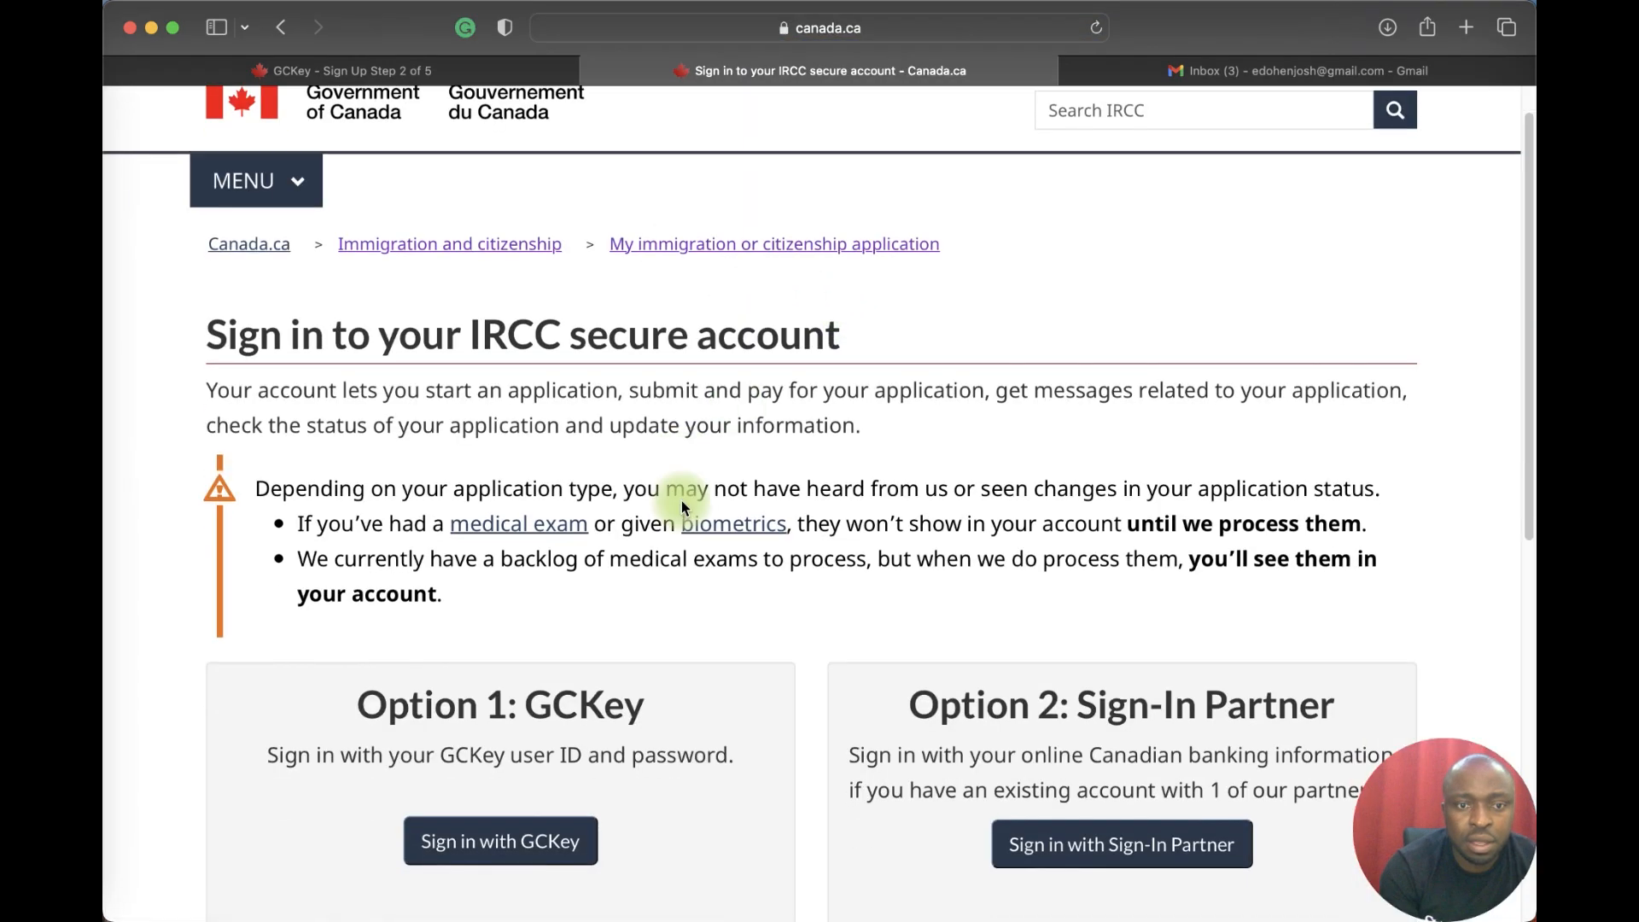
scroll(704, 499, down, 3)
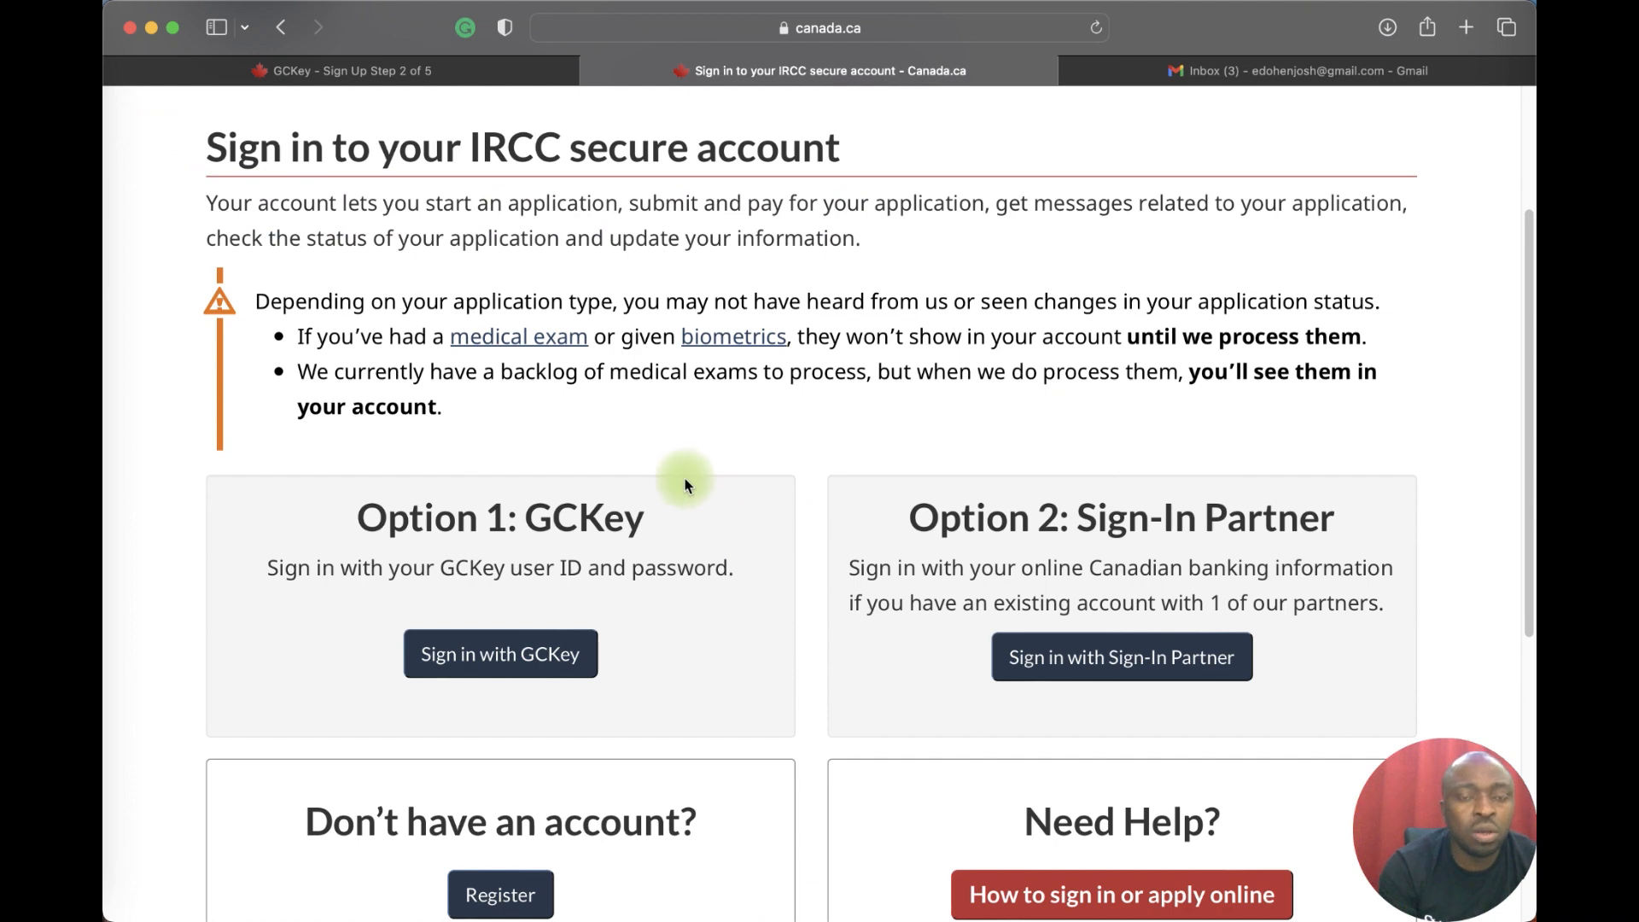
scroll(686, 530, down, 2)
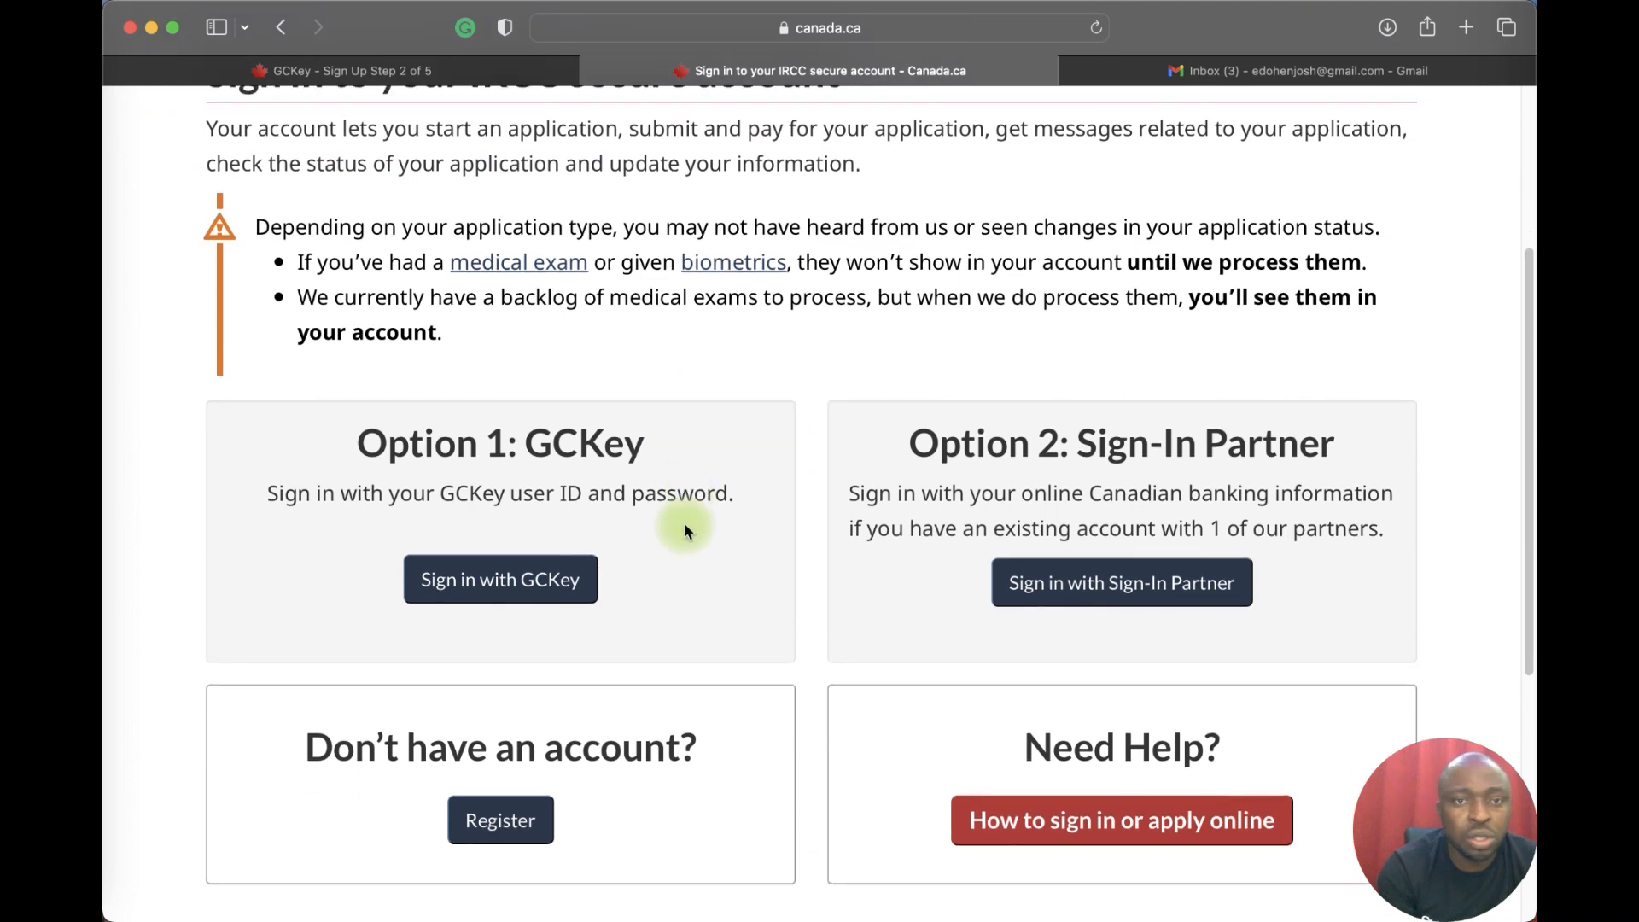
scroll(680, 517, down, 3)
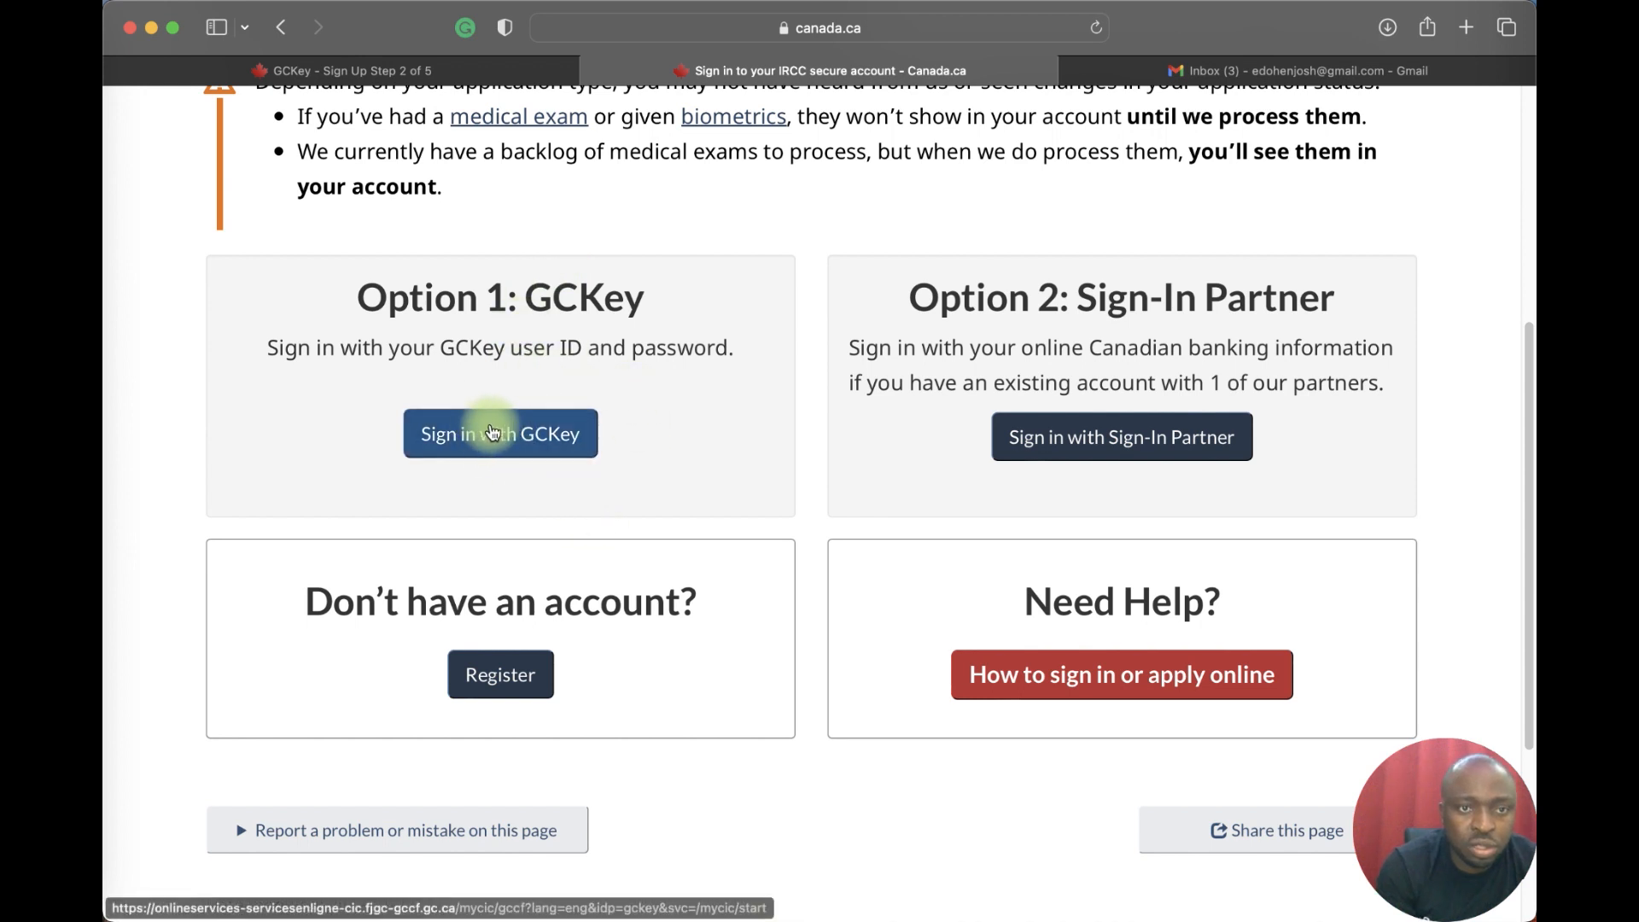
click(1314, 897)
mouse_move(388, 318)
mouse_down()
mouse_move(341, 439)
mouse_move(630, 380)
mouse_move(387, 331)
mouse_up()
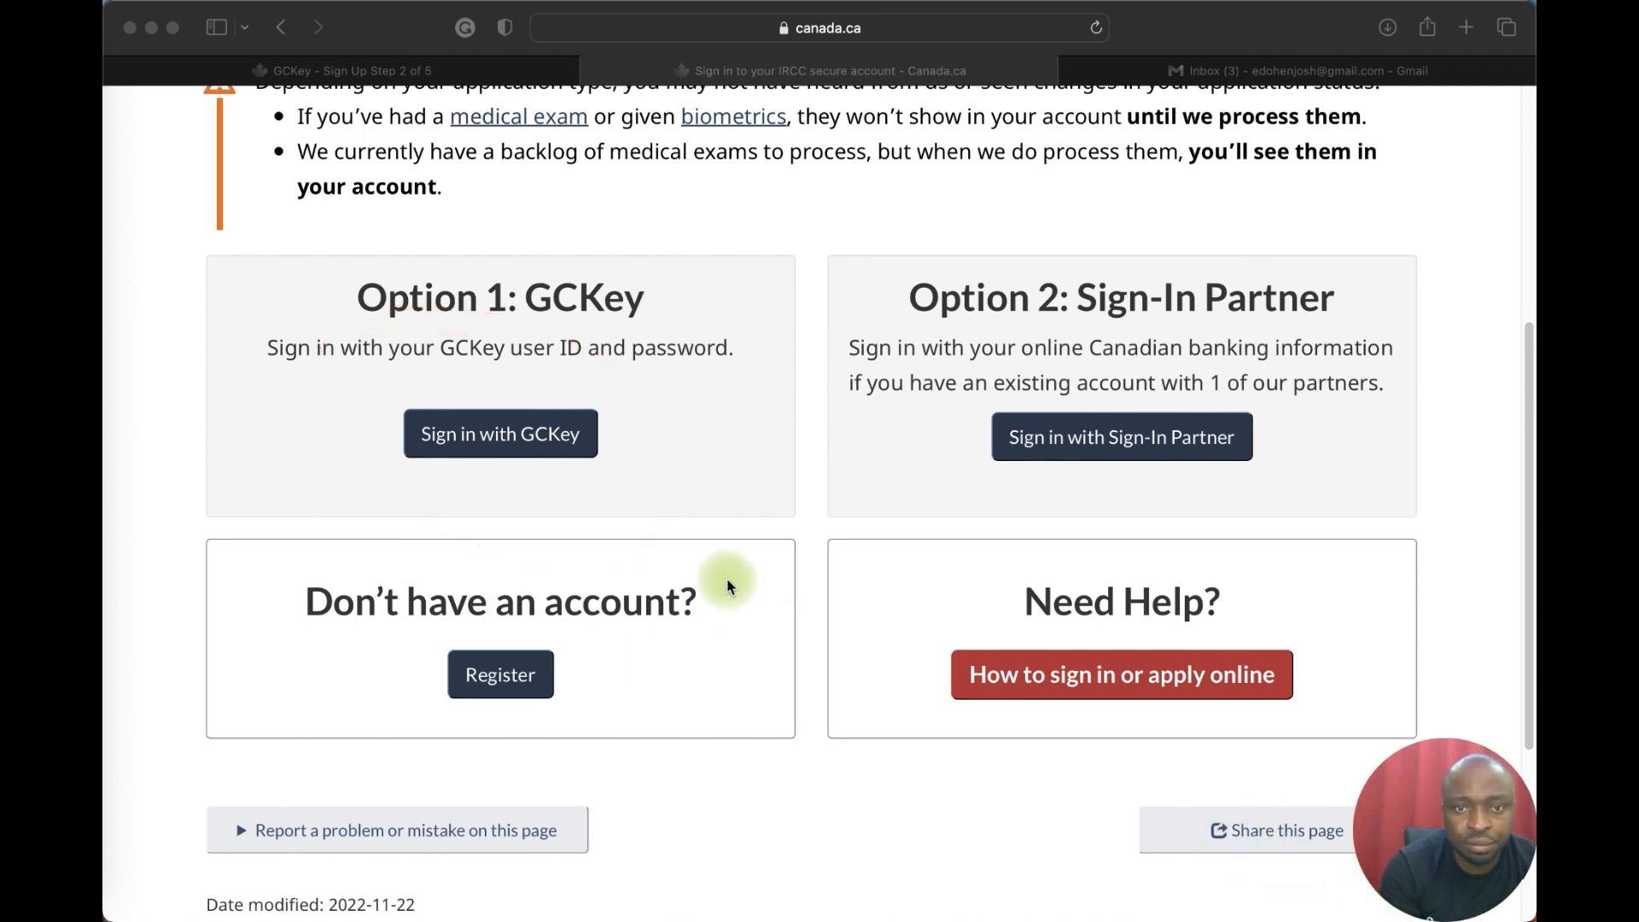
click(504, 674)
Step: Open the IRCC Register page and follow Register with GCKey to the GCKey welcome page
click(504, 674)
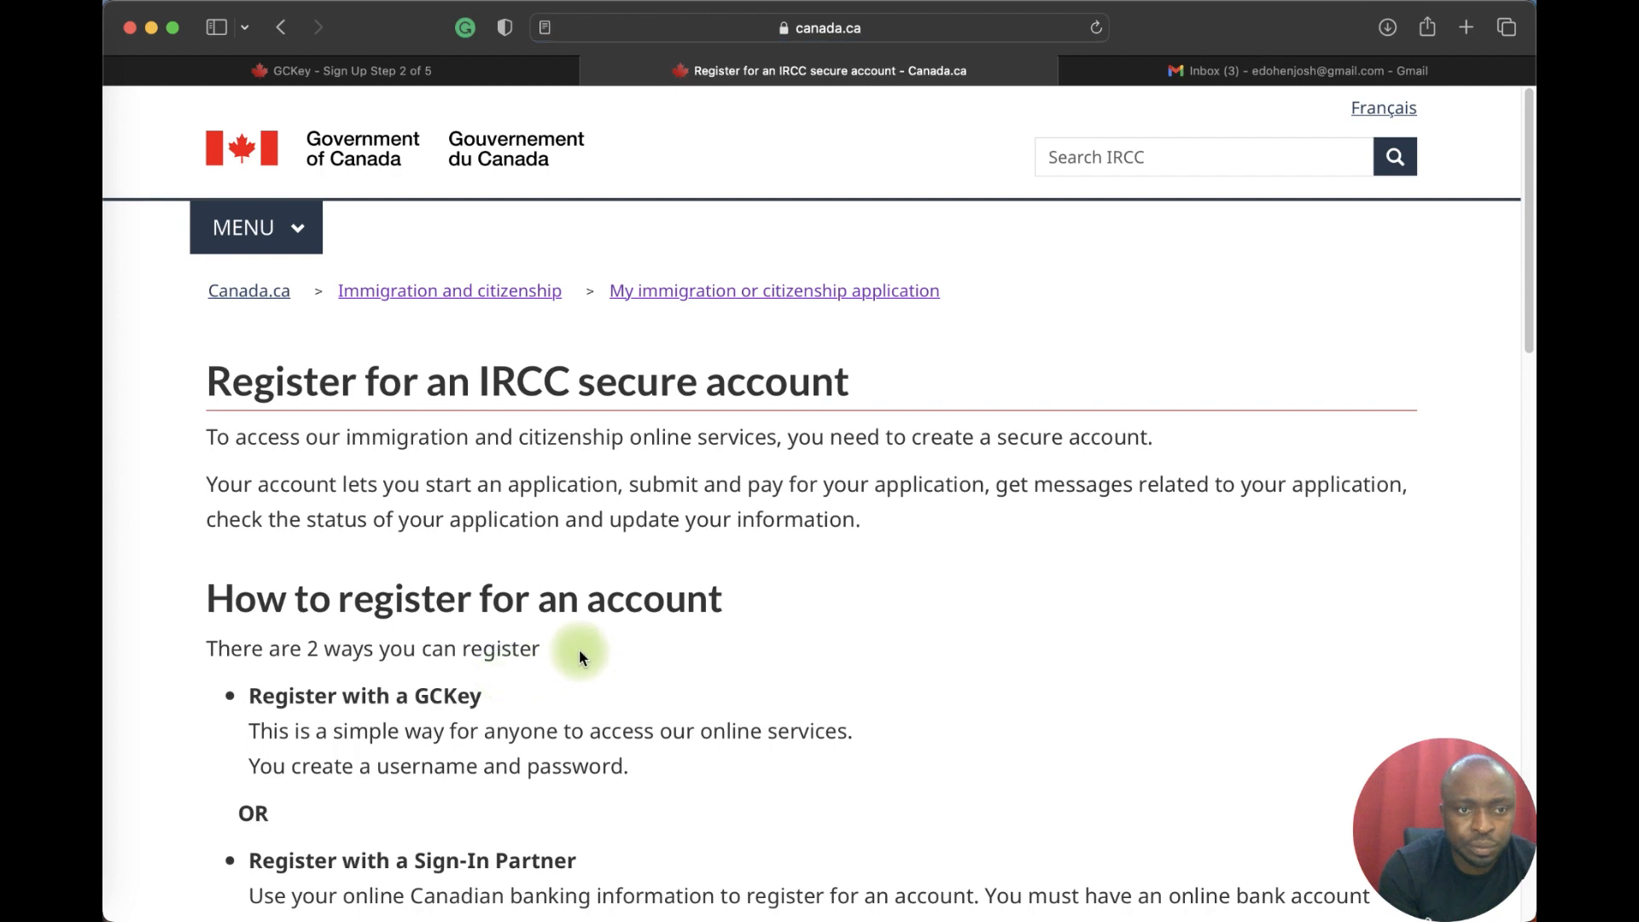
scroll(579, 651, down, 5)
scroll(574, 663, down, 7)
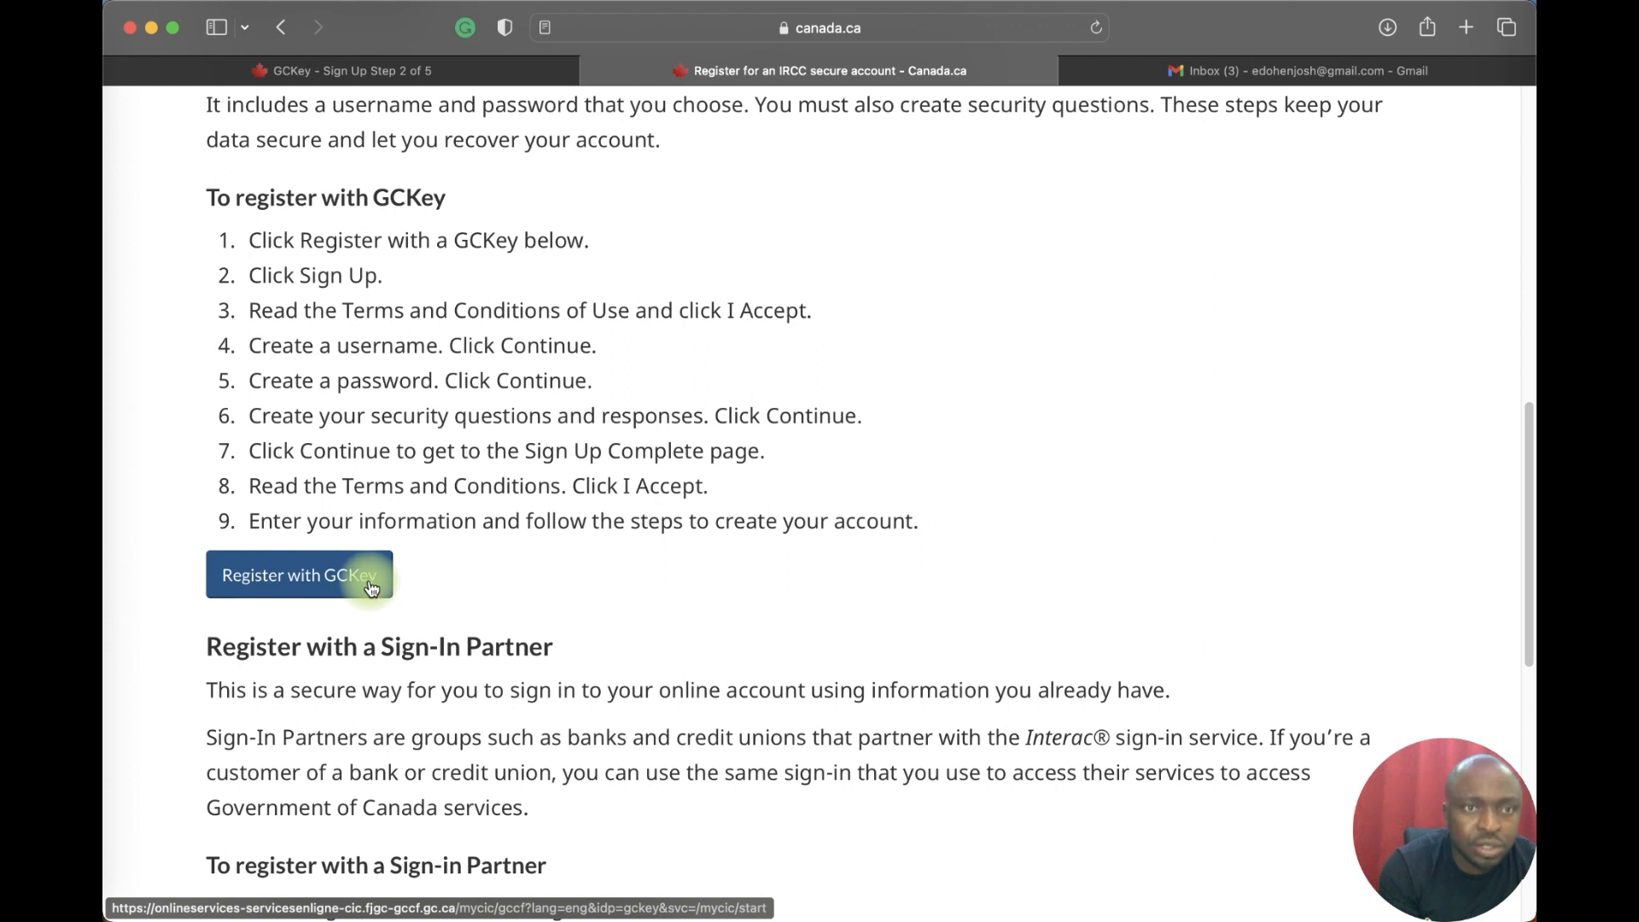
click(372, 589)
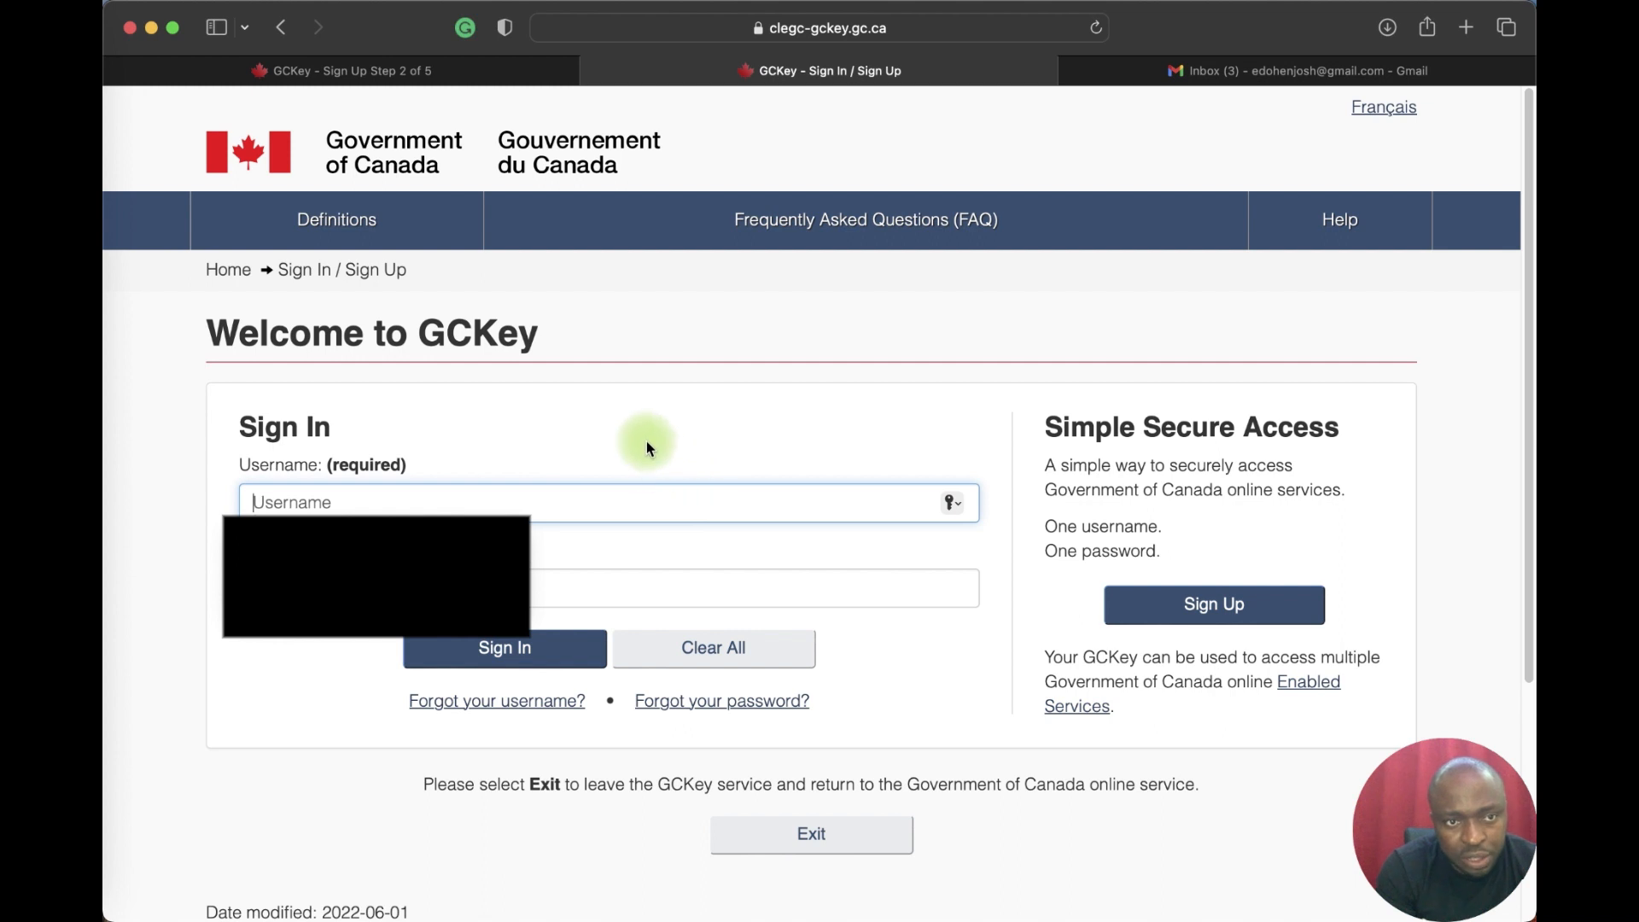
Step: Begin a new GCKey sign-up, accept the terms of use, and close the duplicate sign-up tab
click(595, 459)
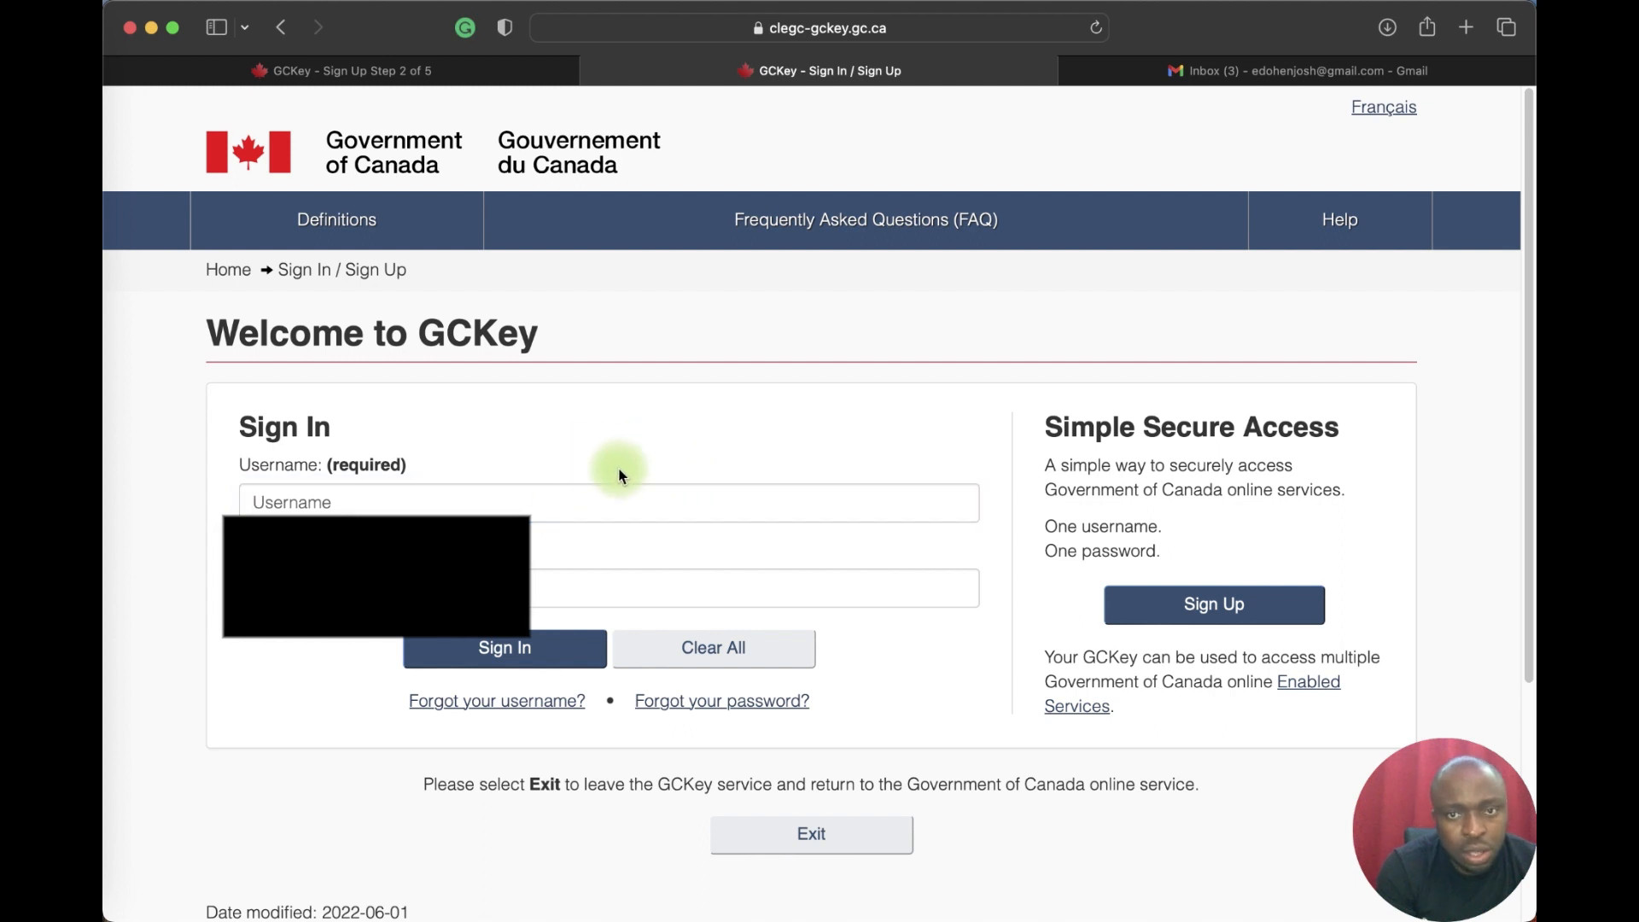
click(1212, 603)
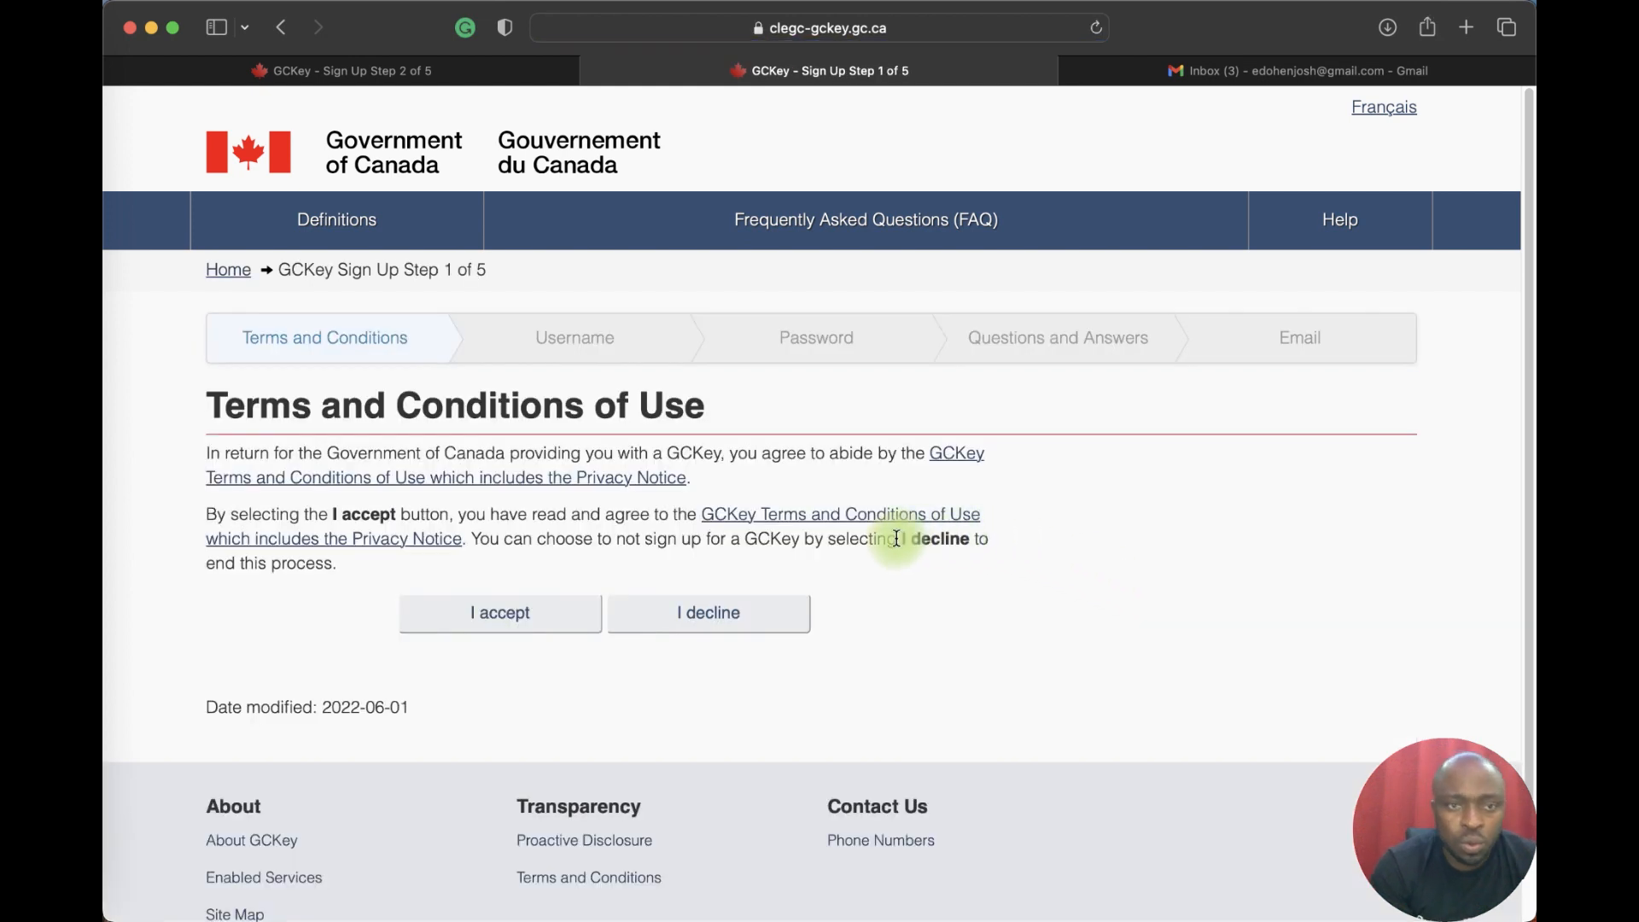
click(488, 632)
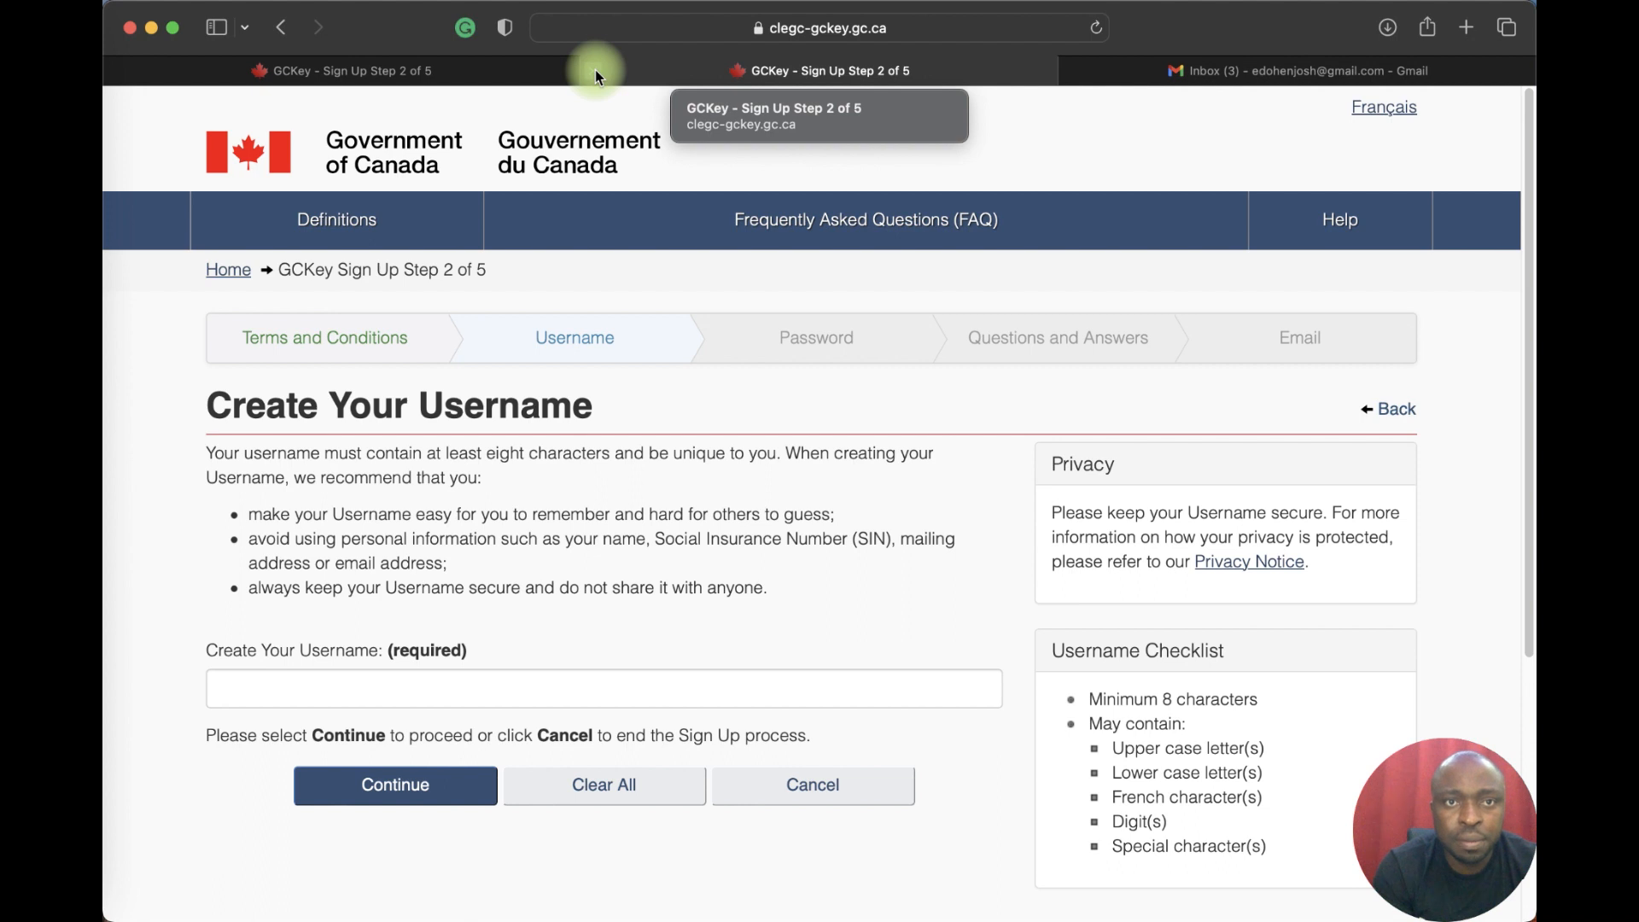
click(596, 70)
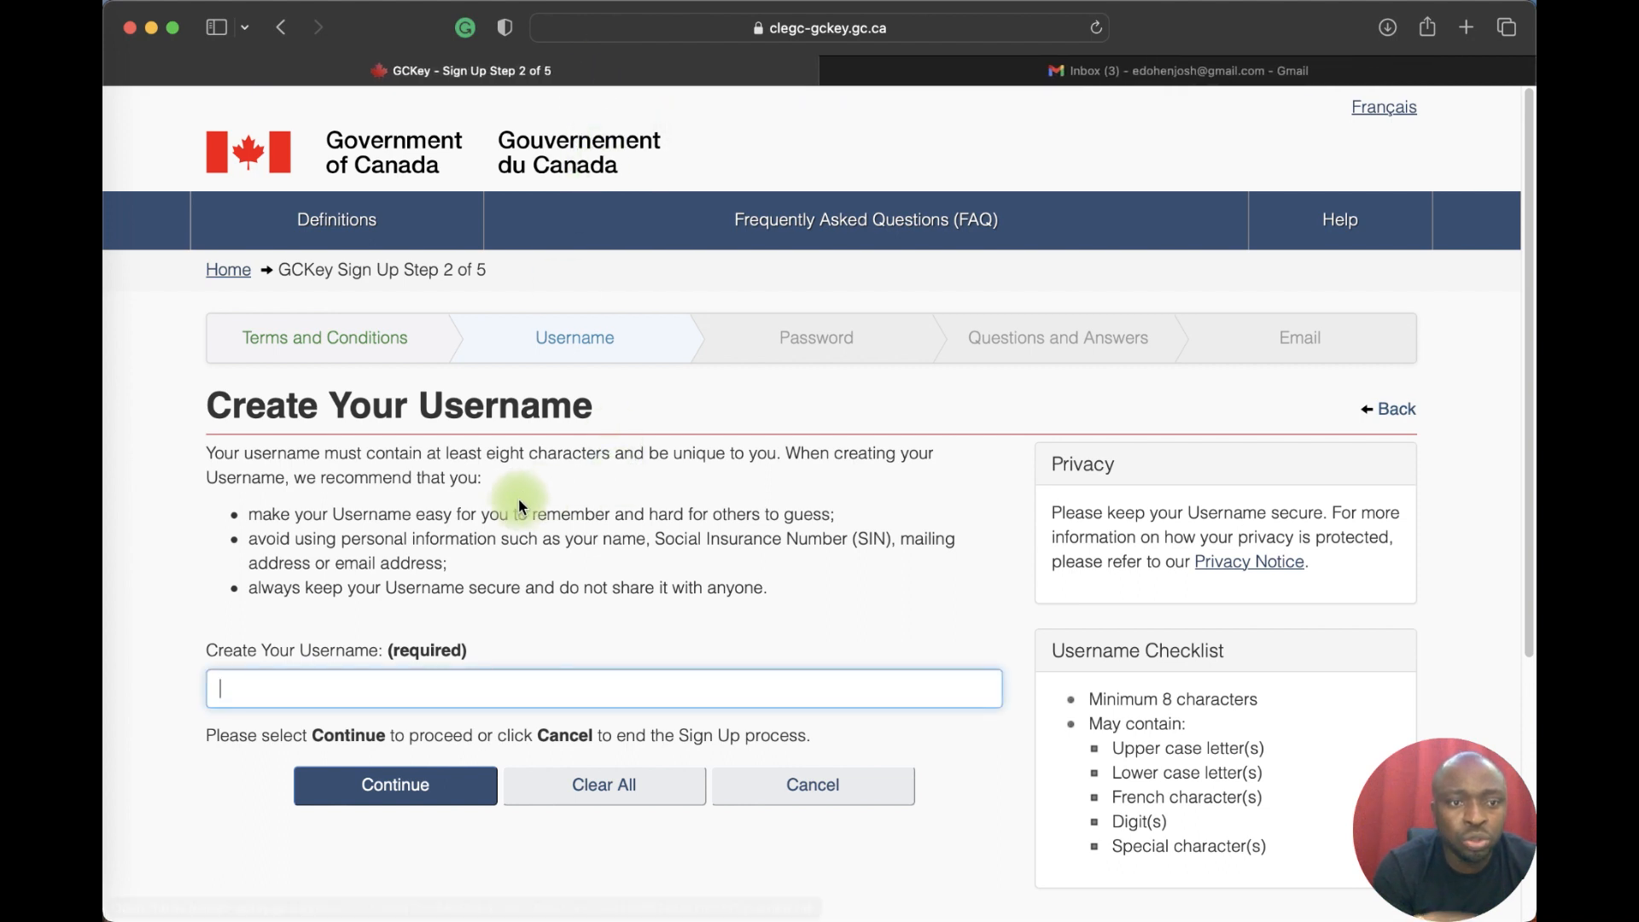
Step: Enter the chosen username meeting every checklist rule and continue to the password step
scroll(417, 645, down, 1)
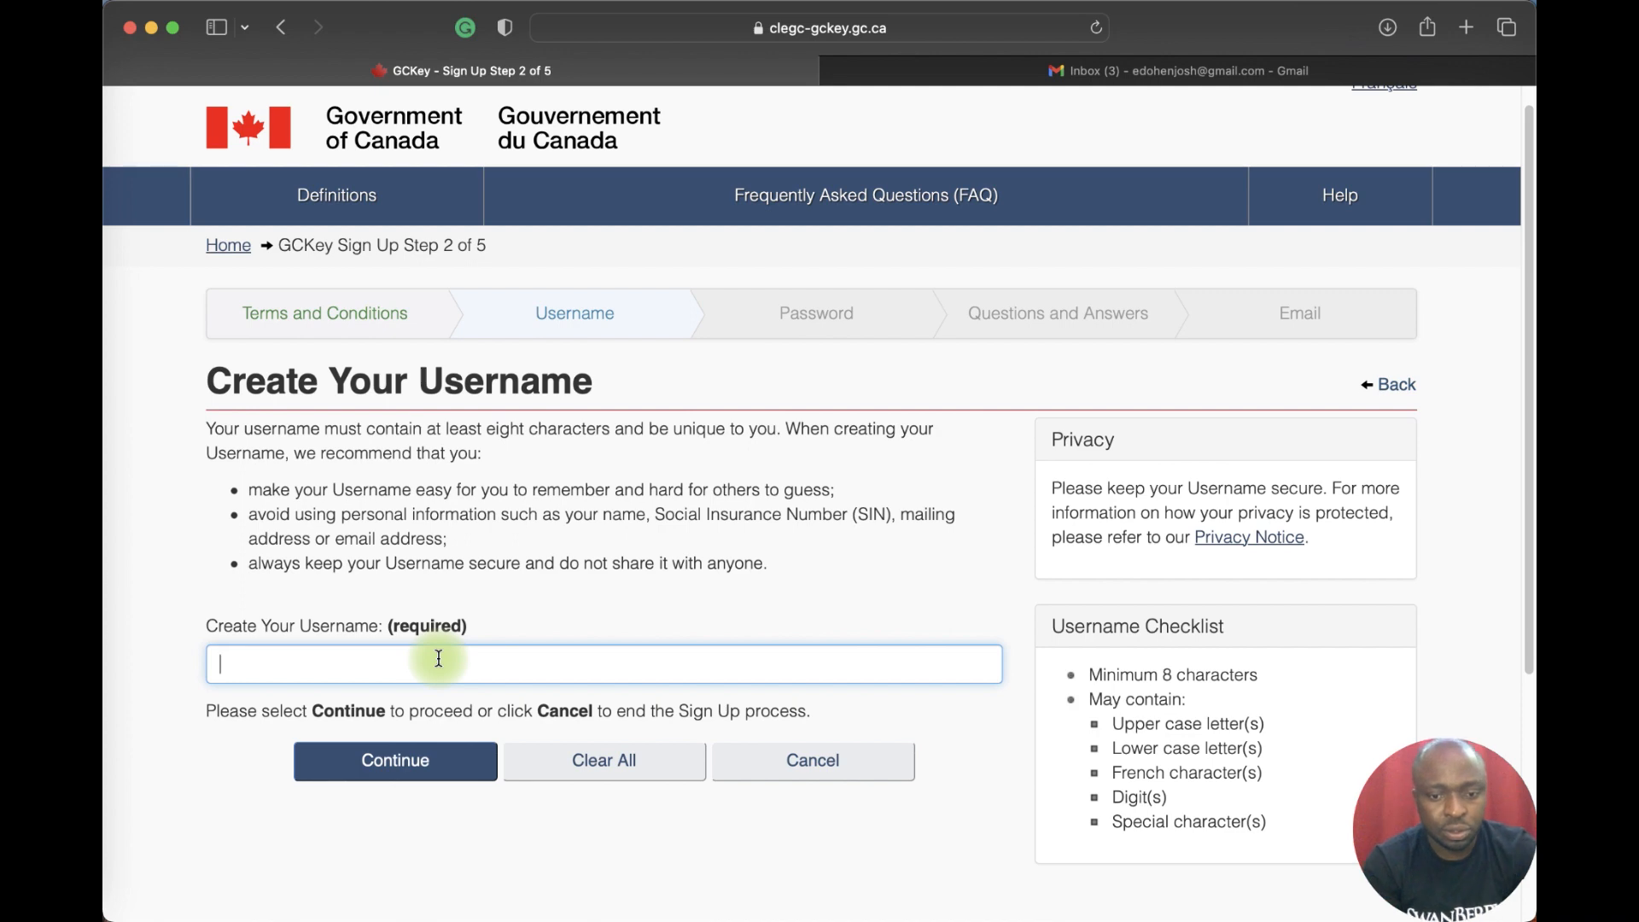
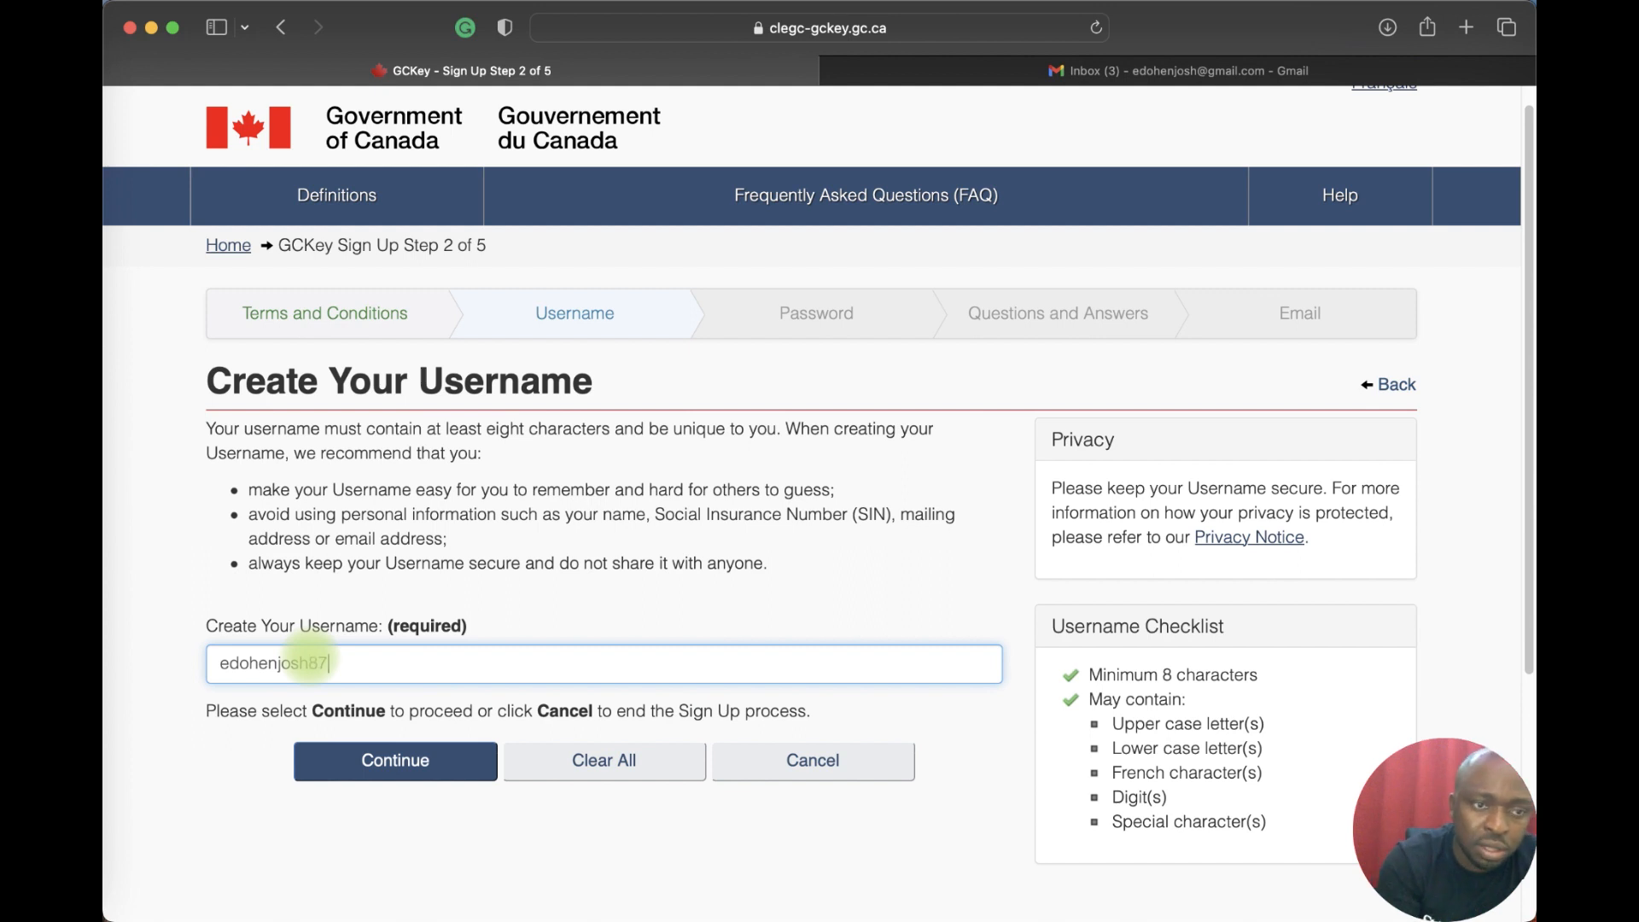
click(408, 773)
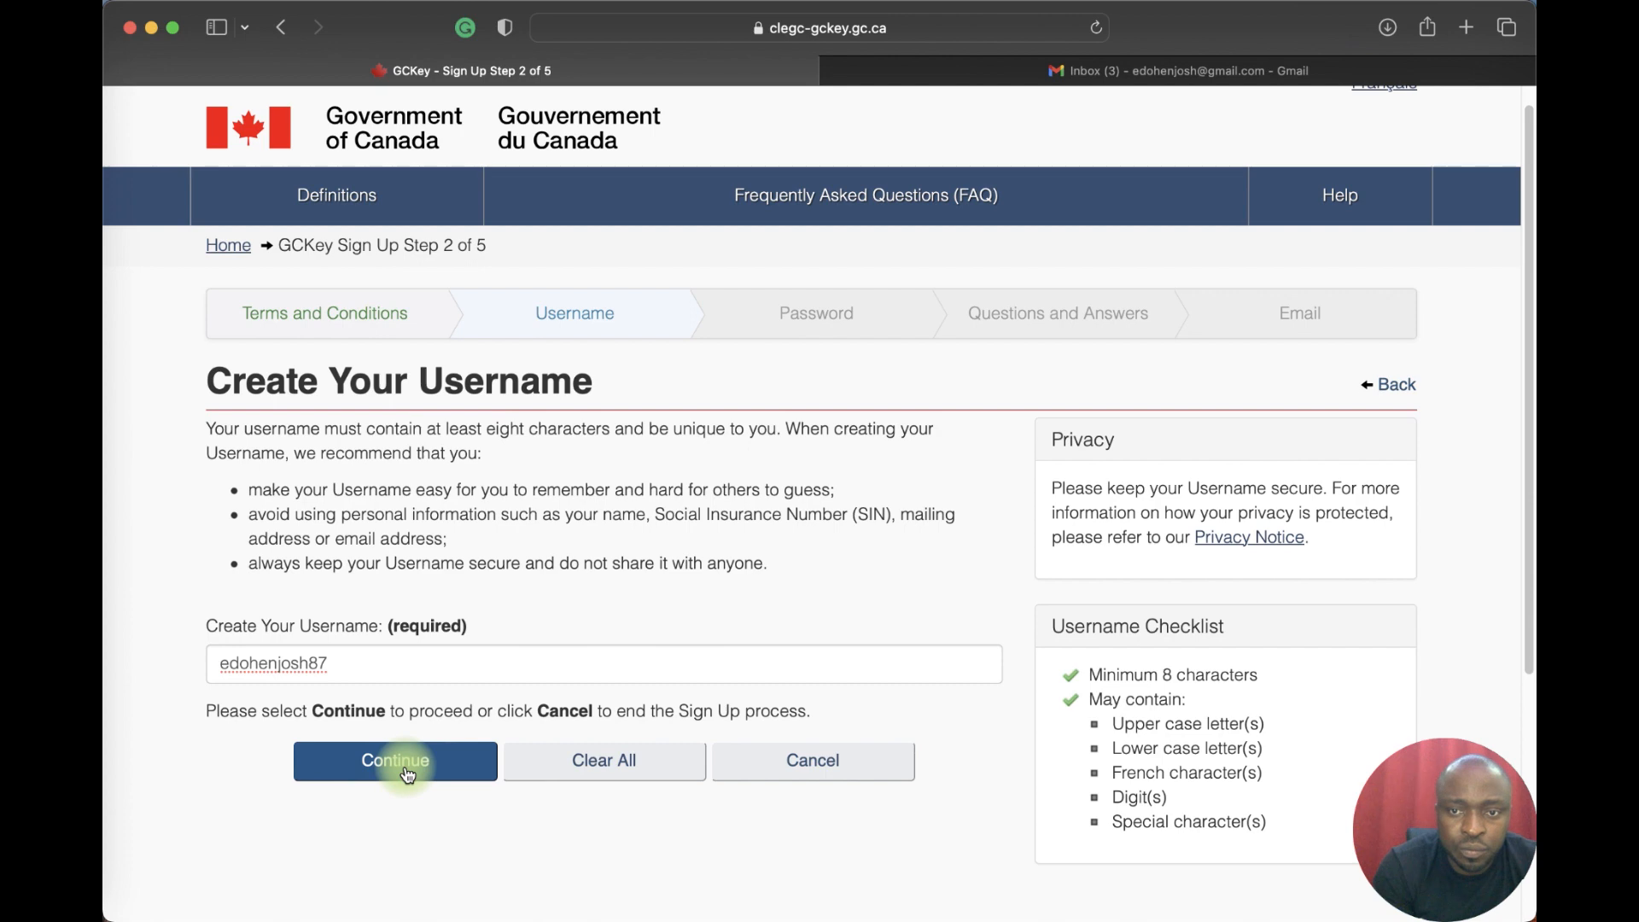
scroll(982, 666, down, 3)
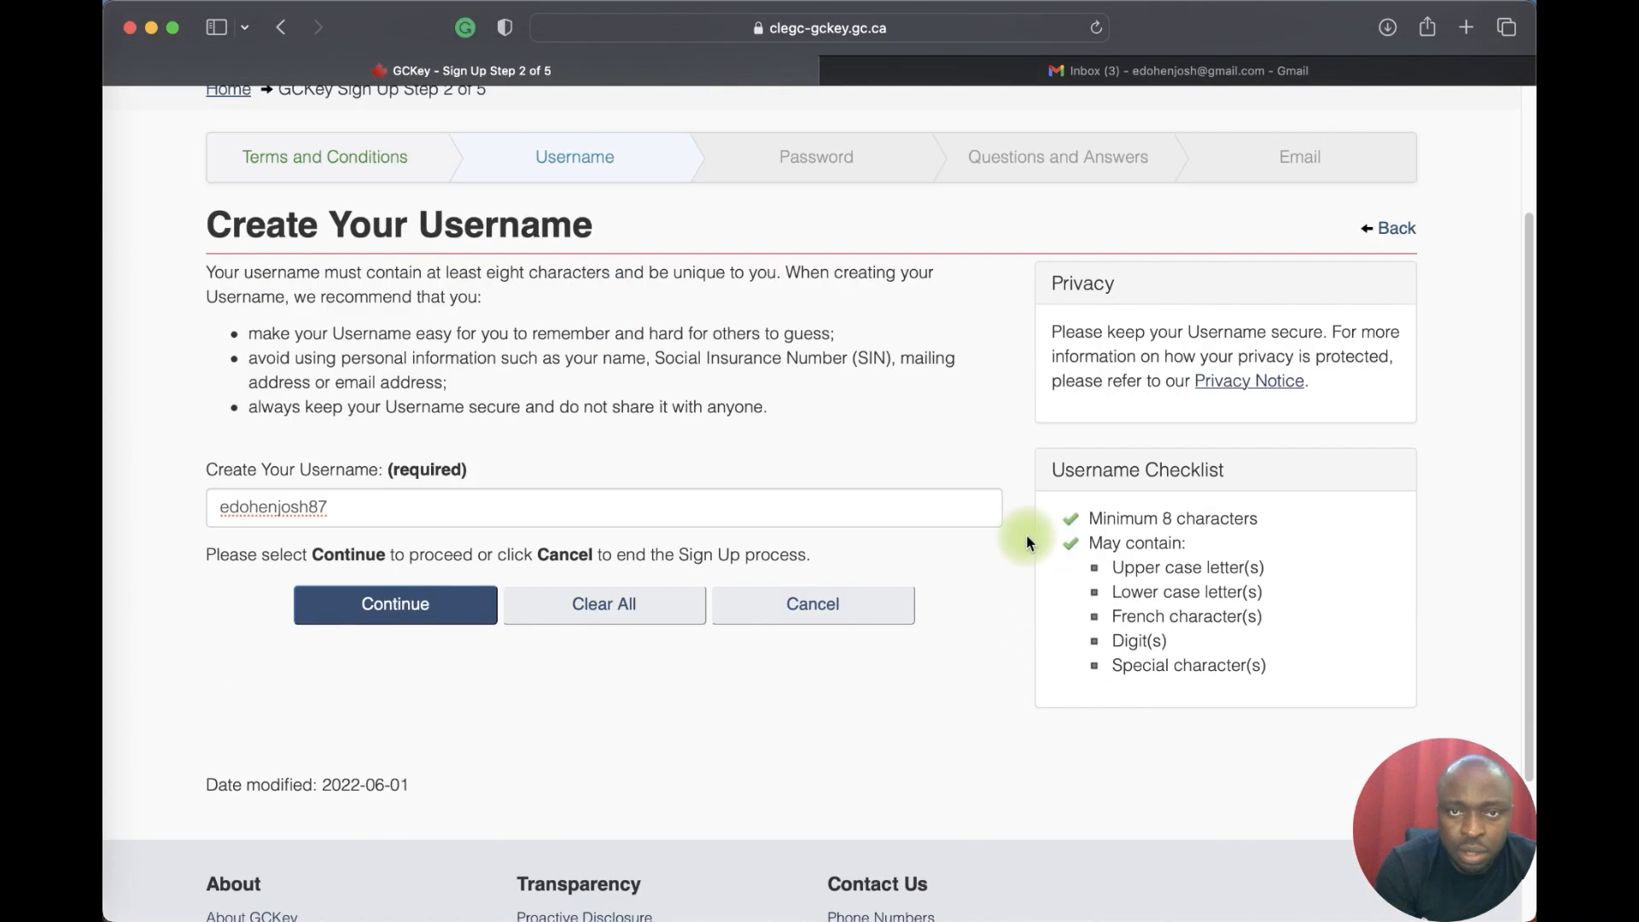
click(376, 612)
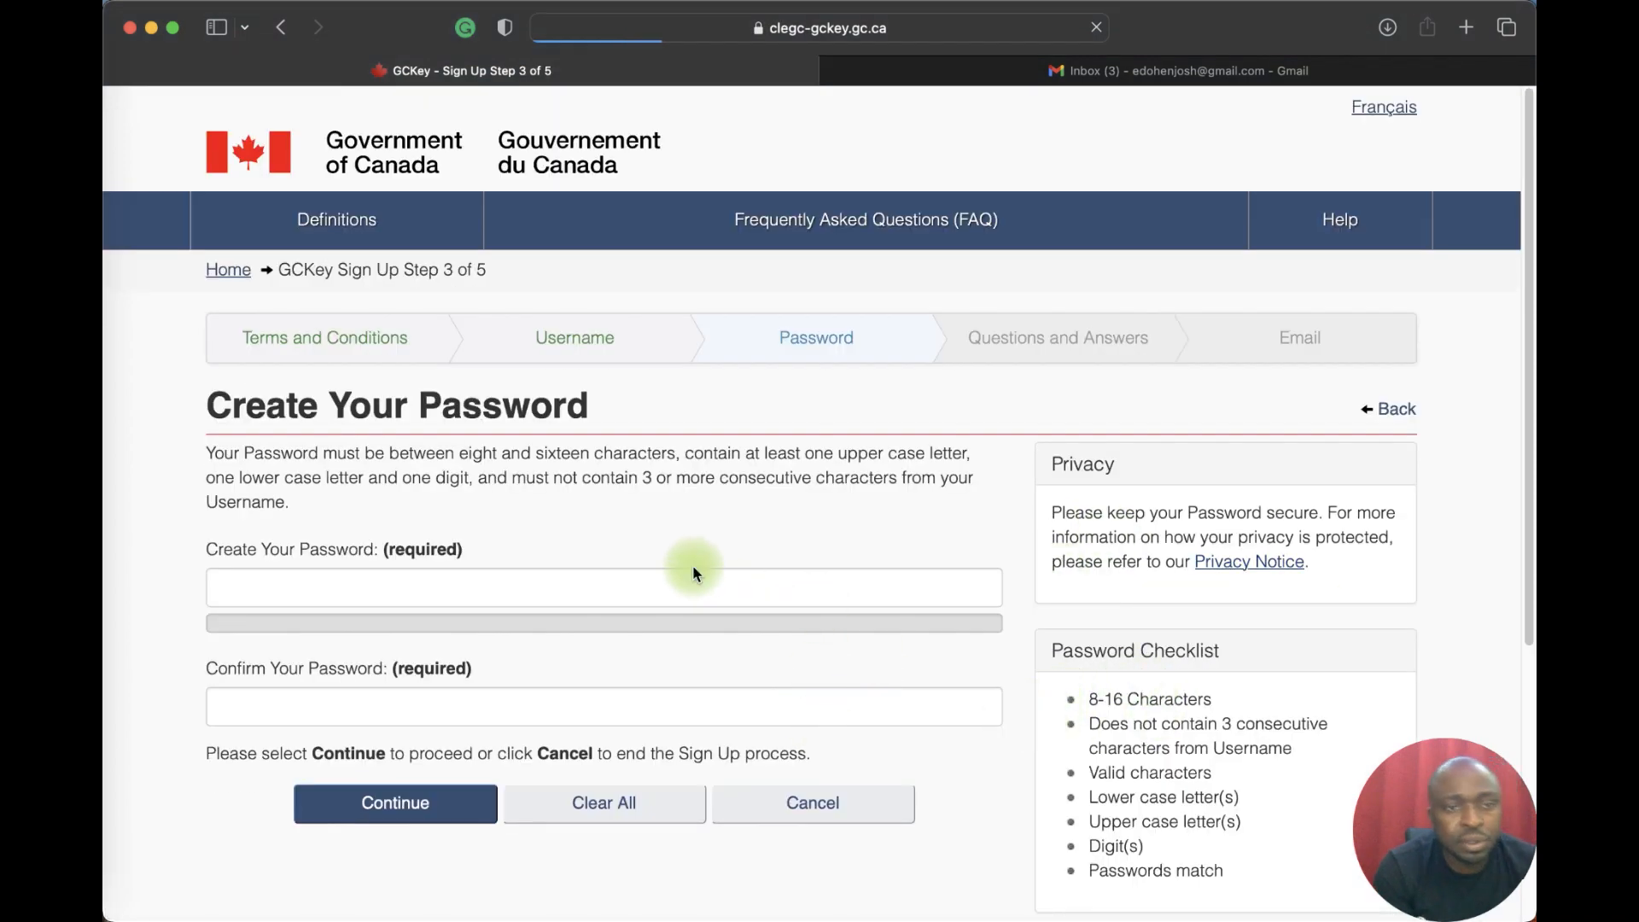
Step: Reject Safari's suggested strong password, enter and confirm your own password, and submit it
click(562, 592)
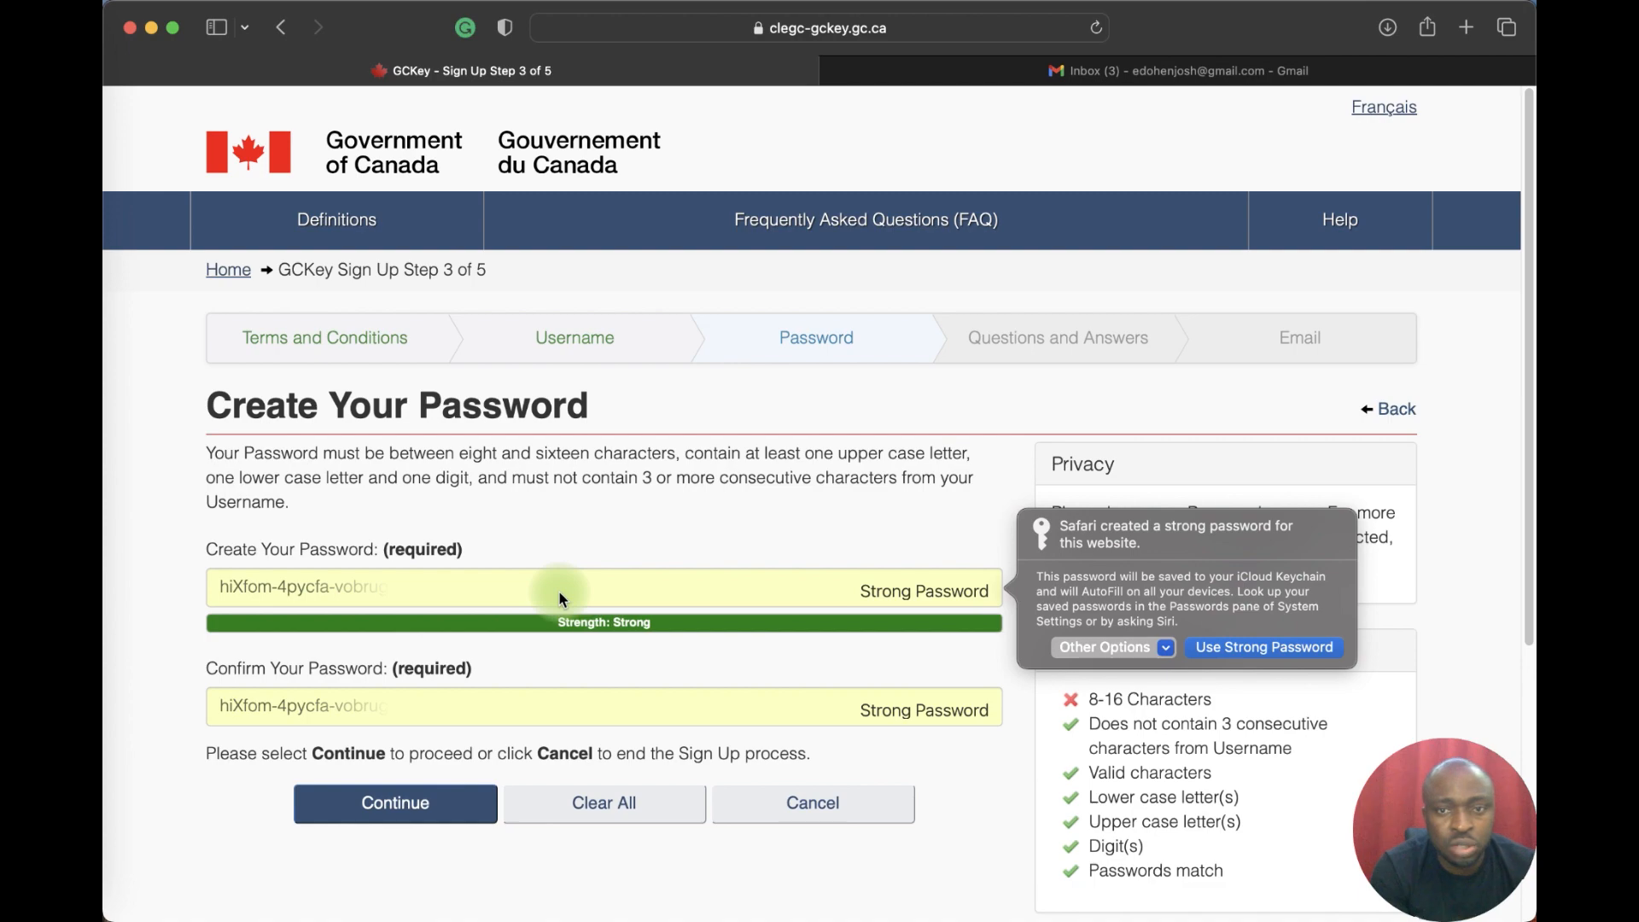
click(1154, 649)
click(1127, 700)
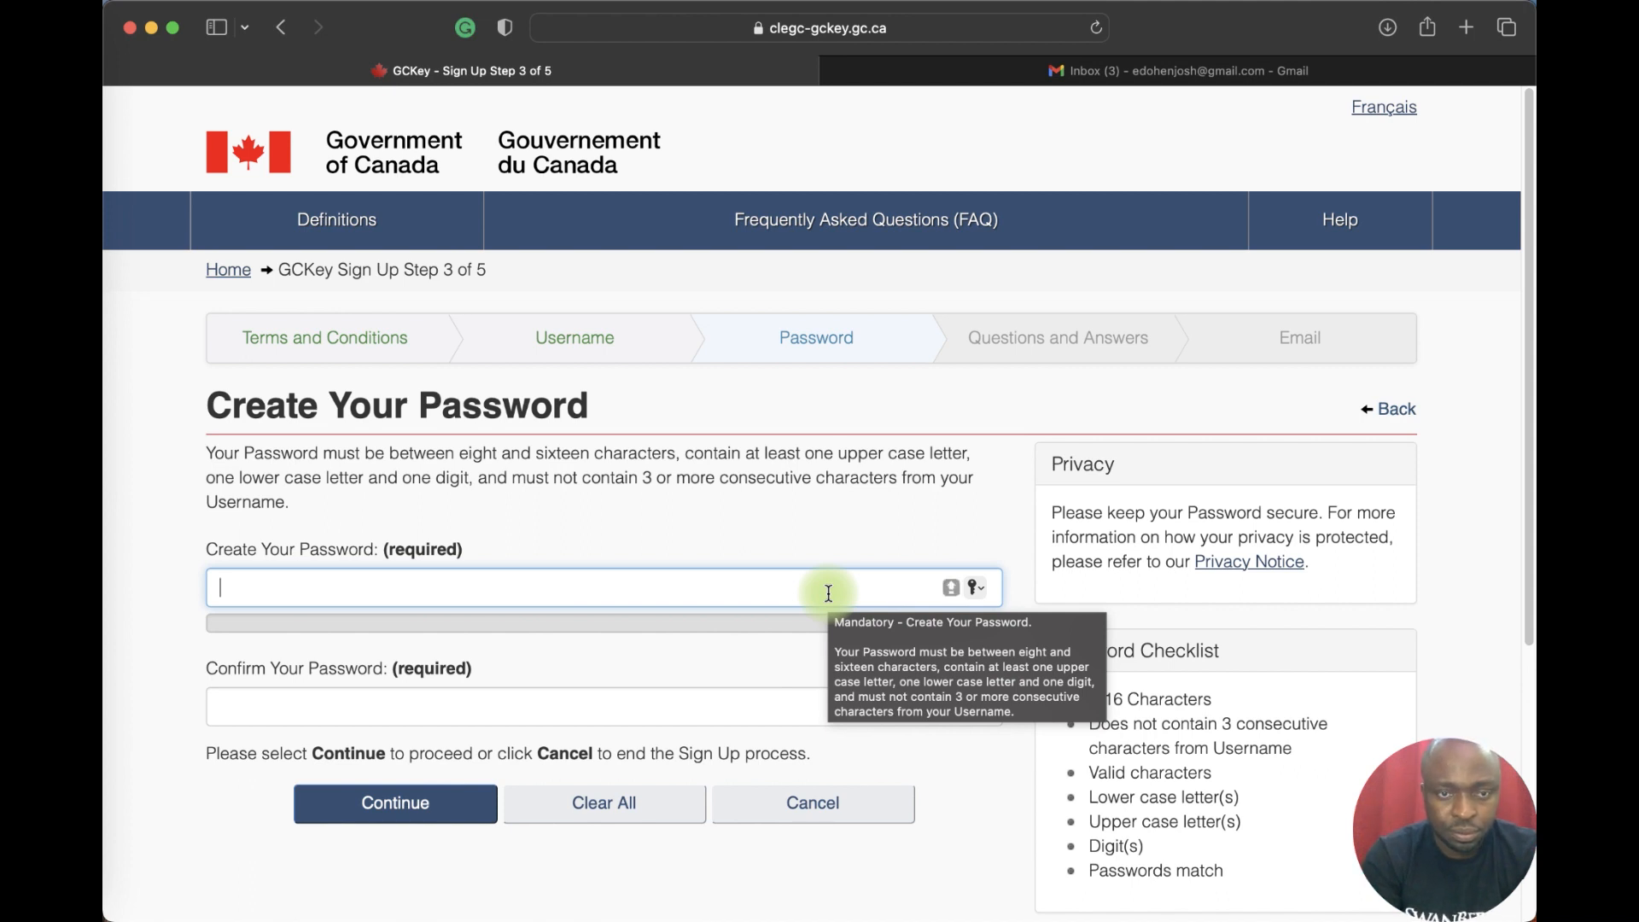
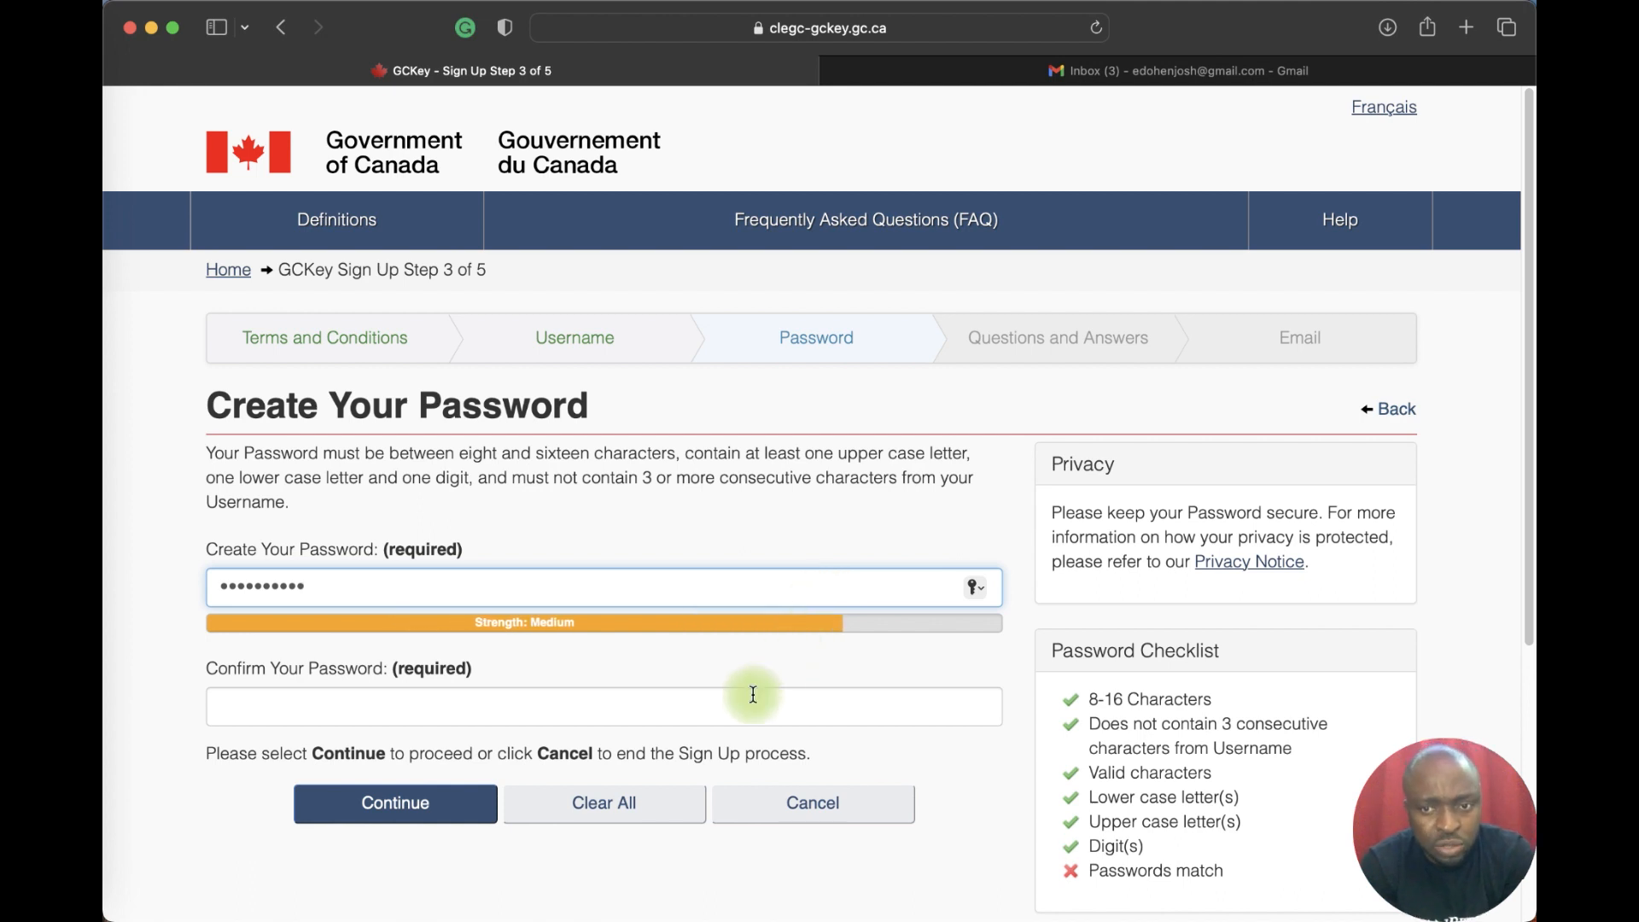
click(596, 707)
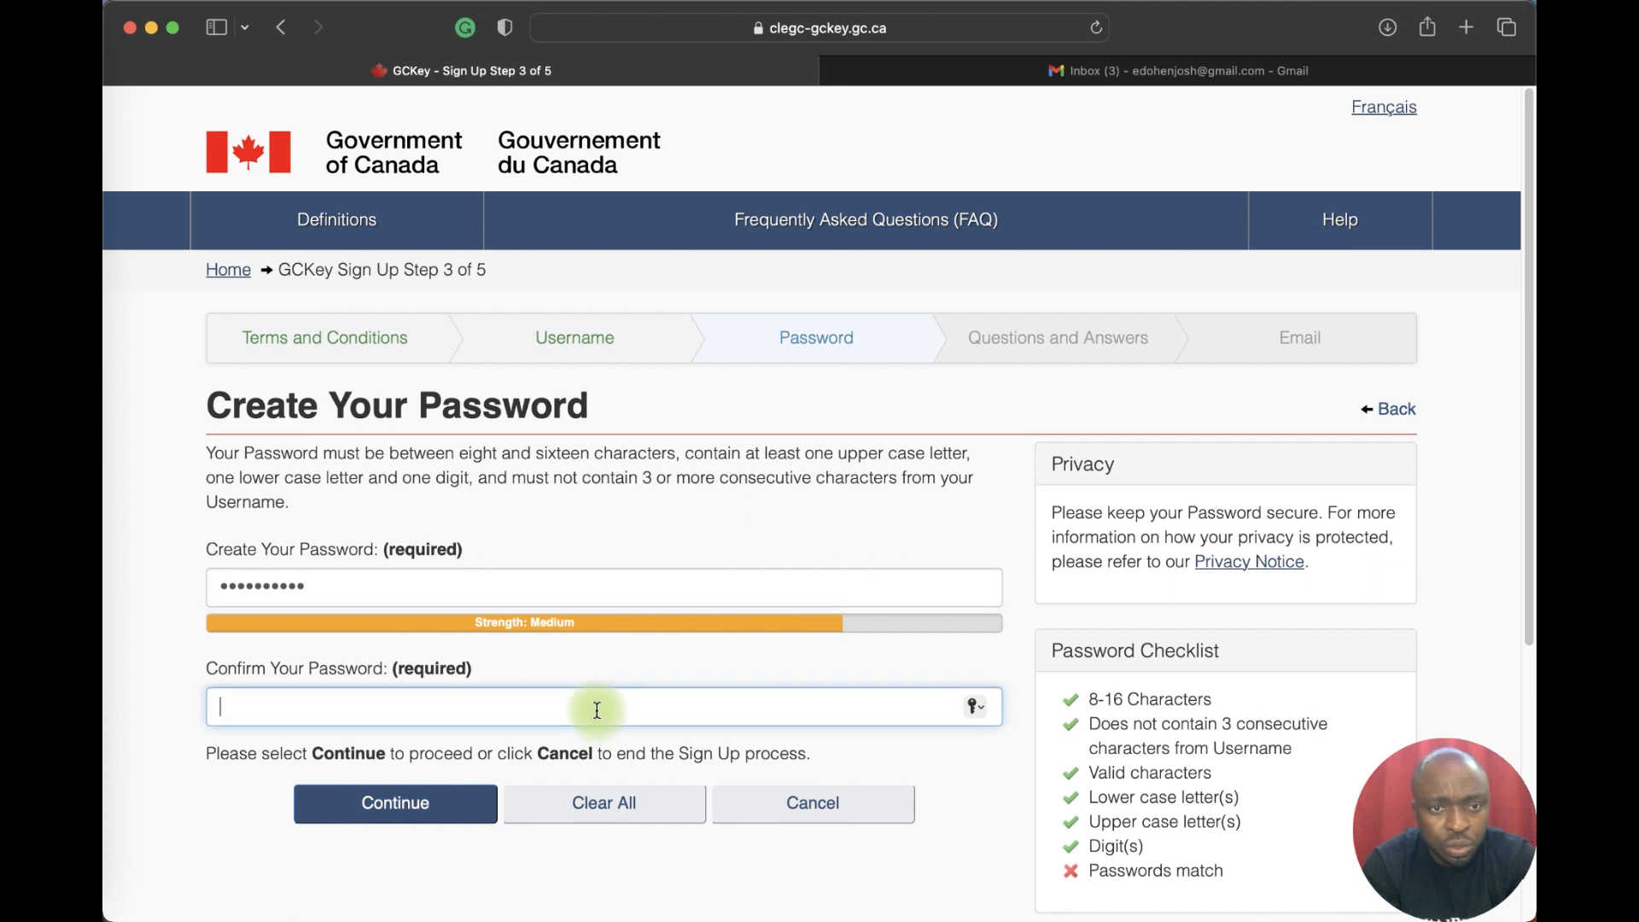
text(••)
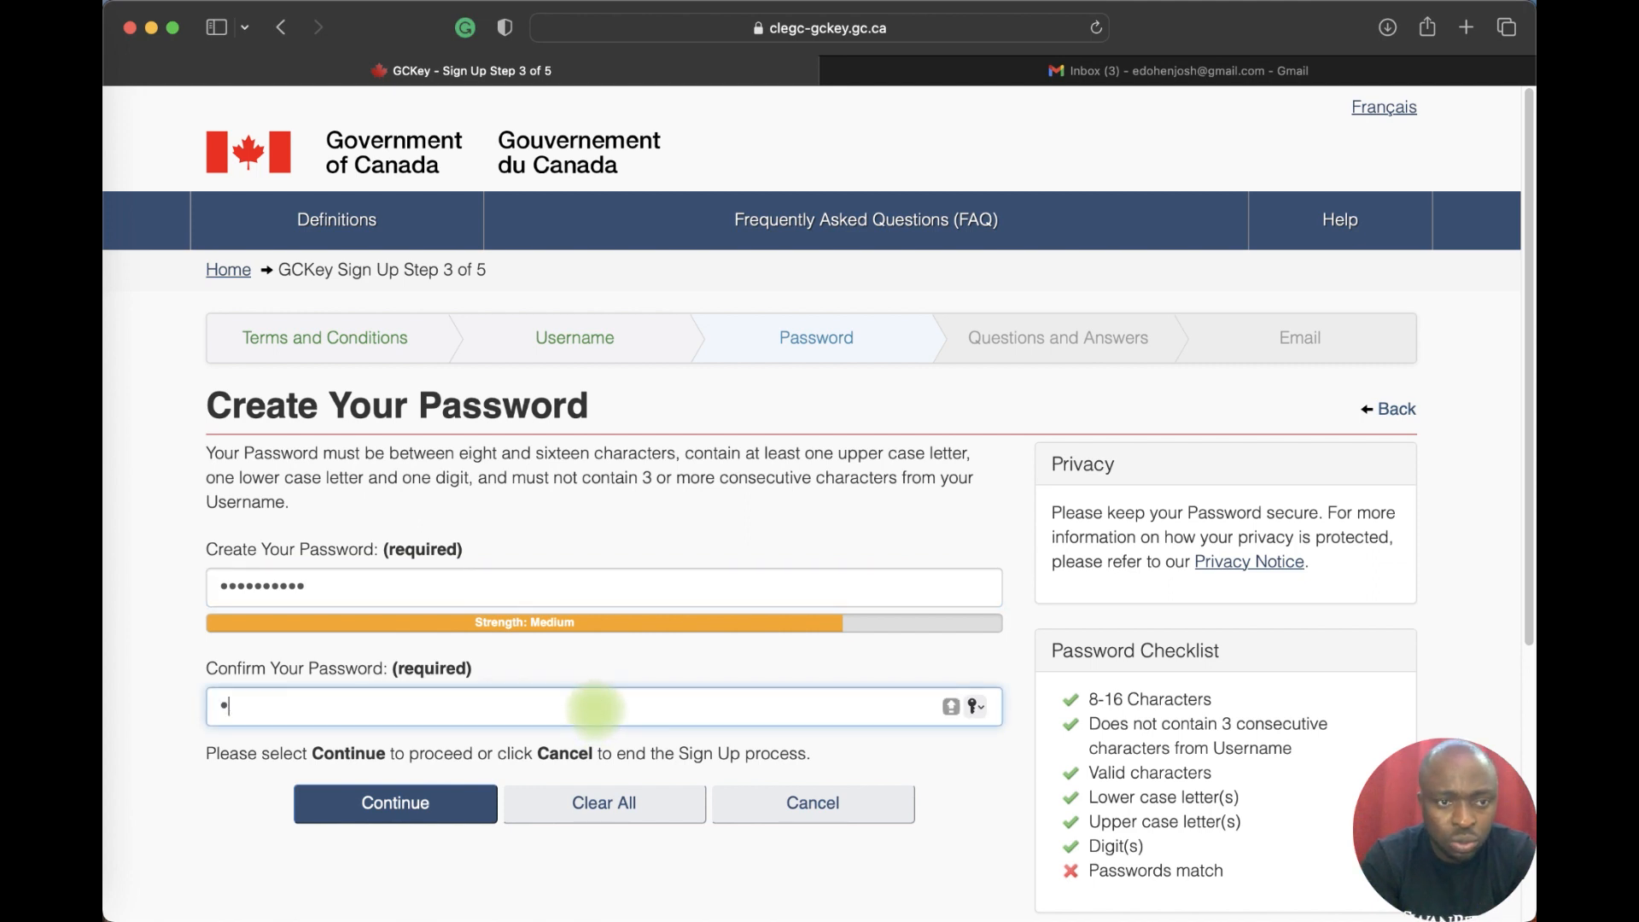
text(••••••)
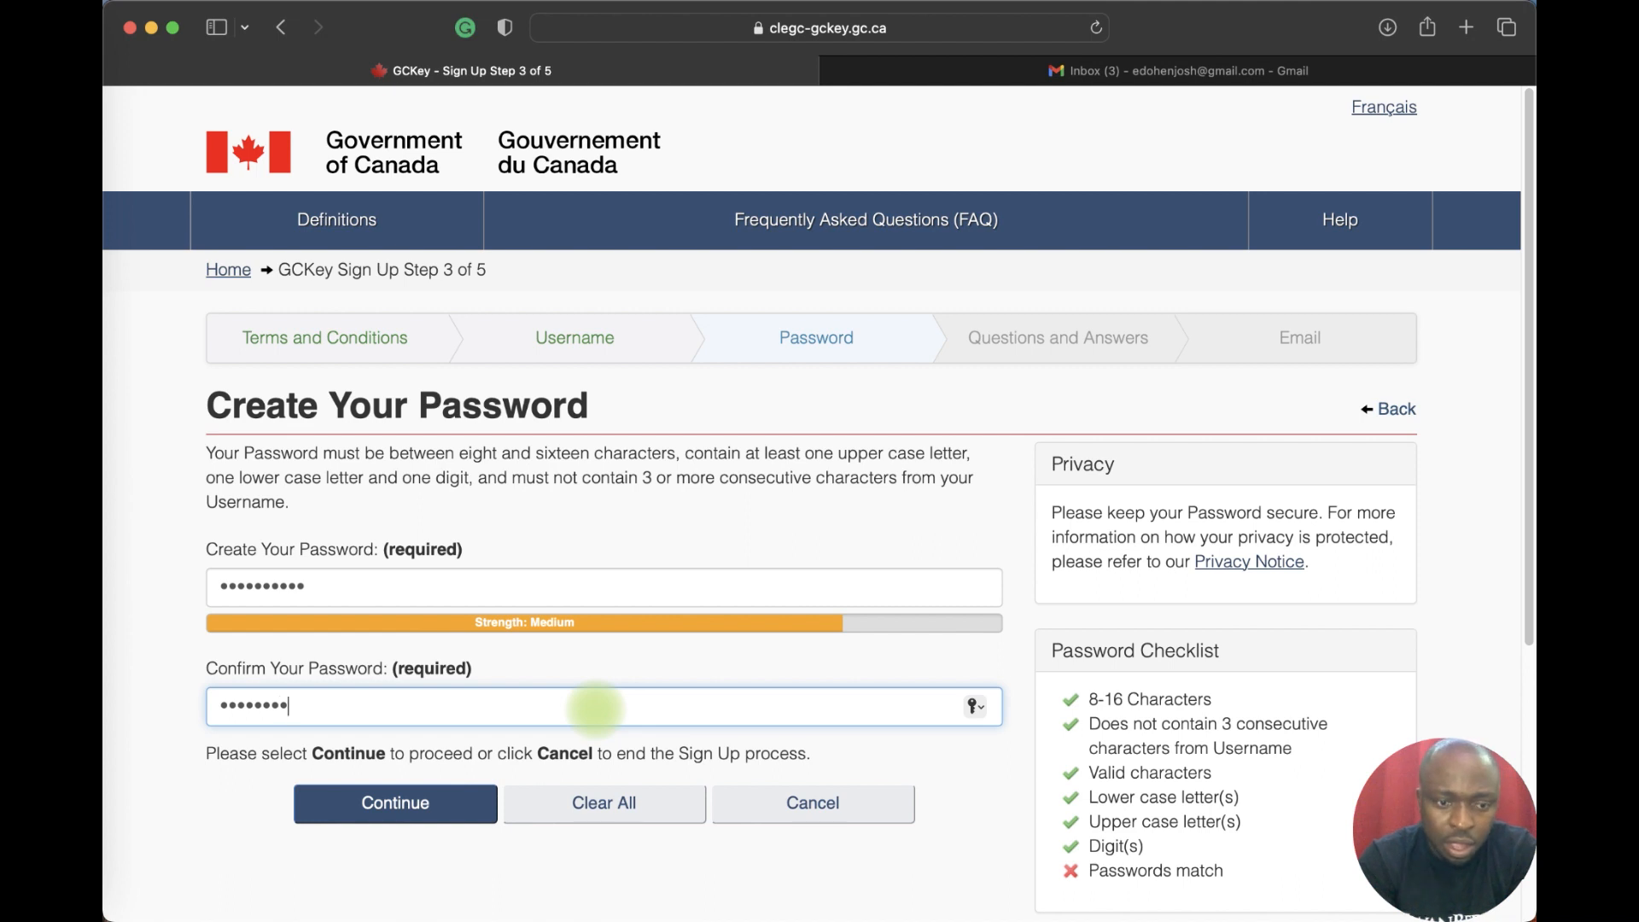
text(•••)
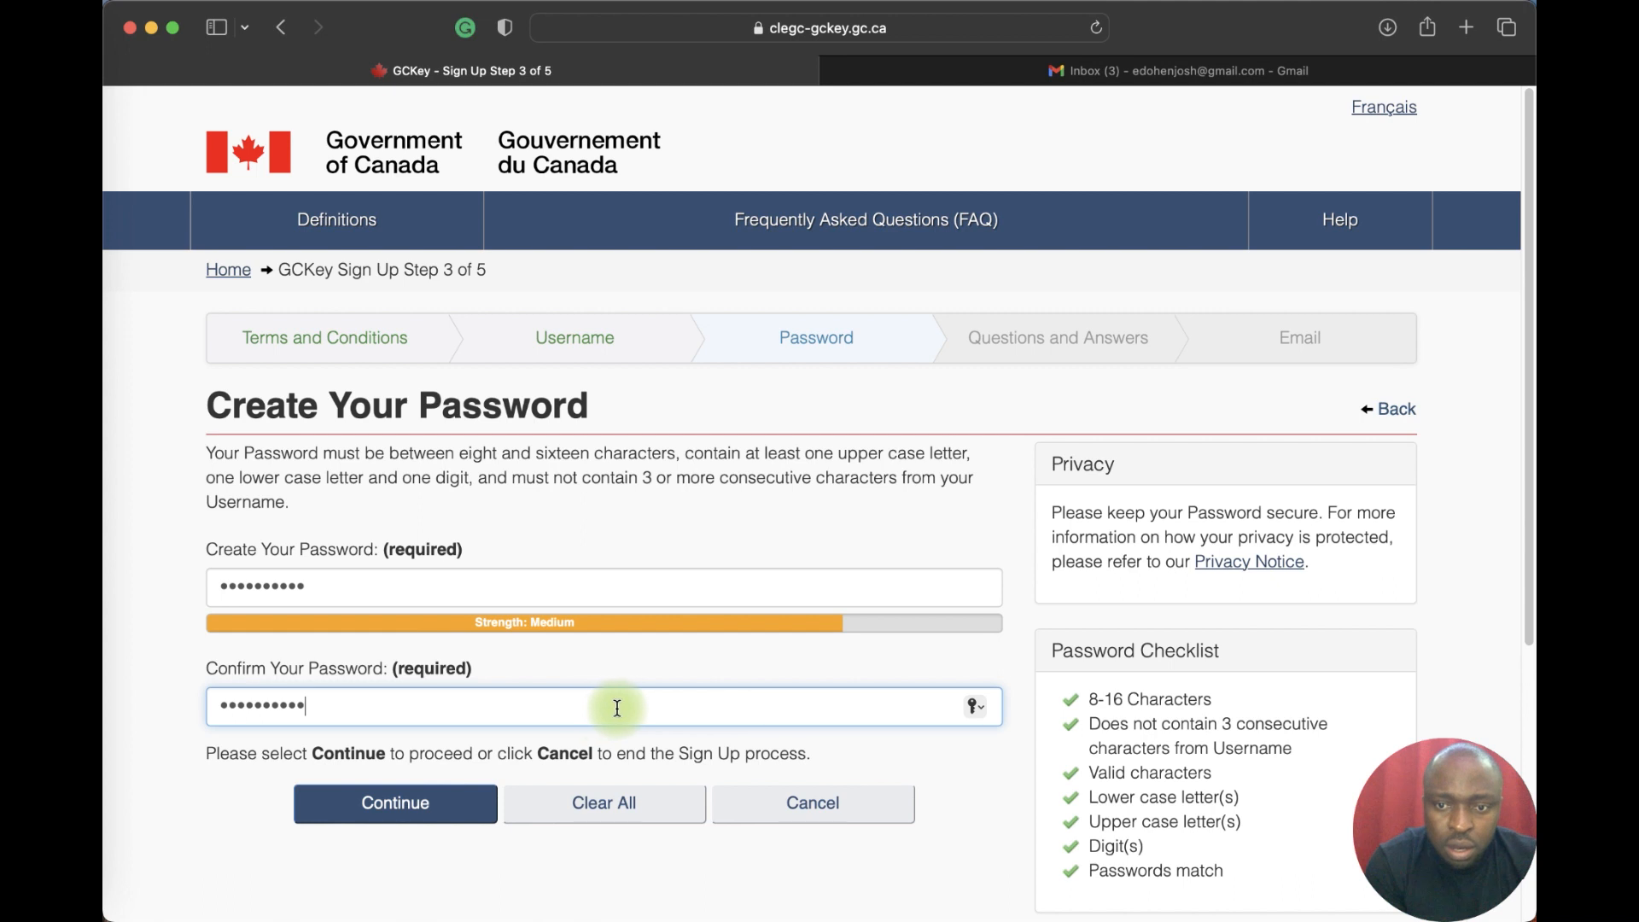
scroll(614, 709, down, 1)
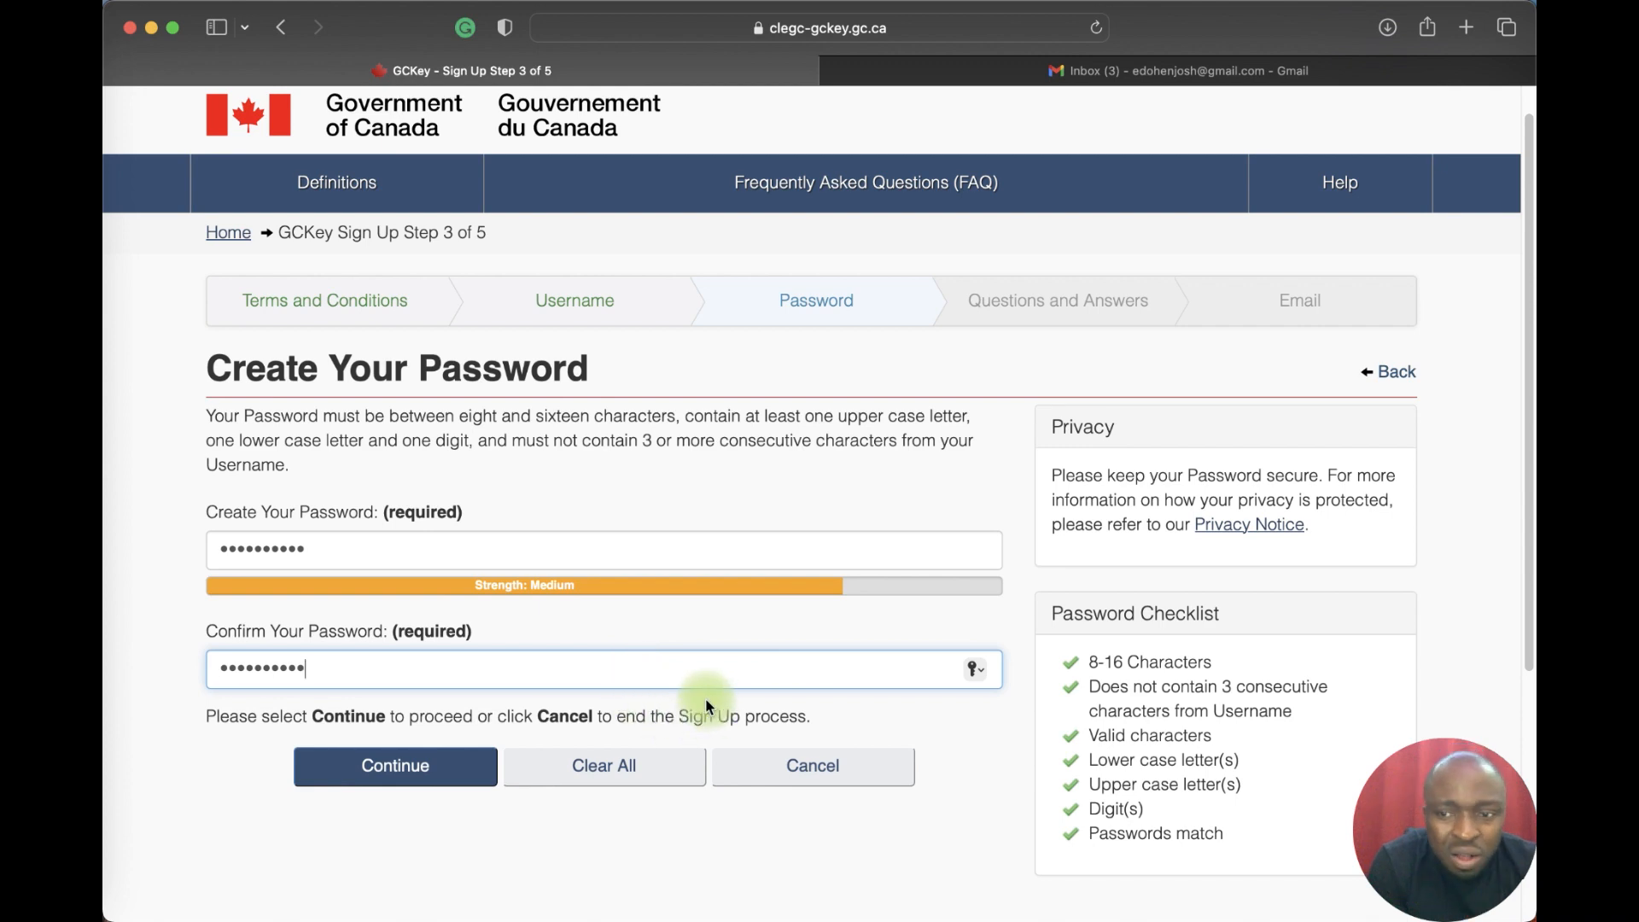
click(449, 777)
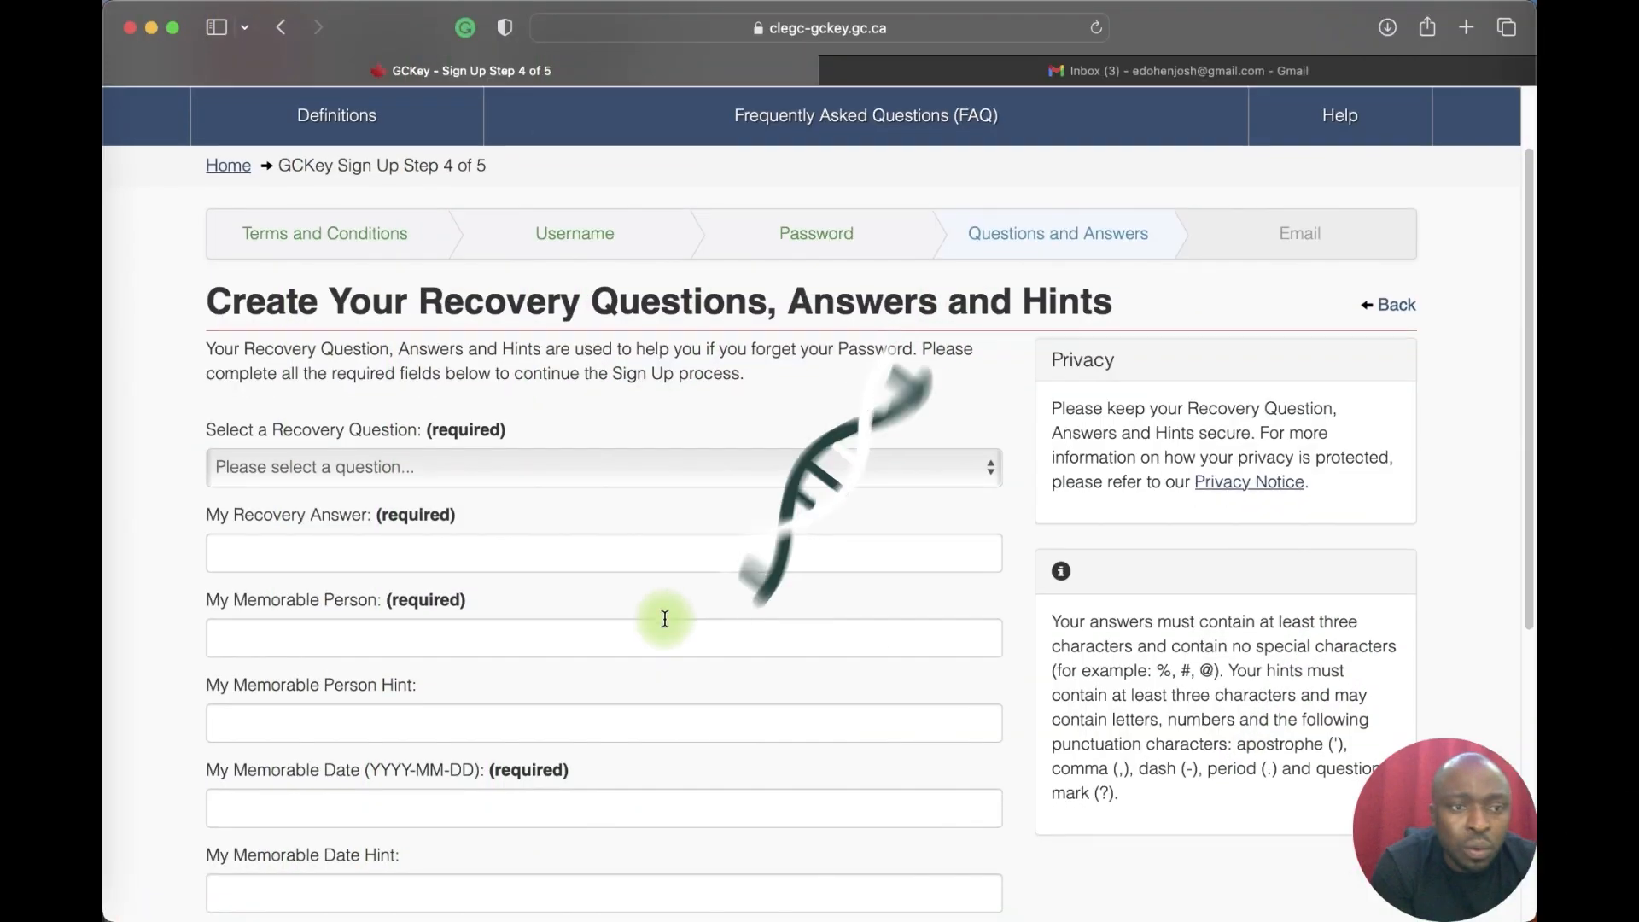
Step: Scroll down to the empty Step 4 recovery questions, answers and hints form
scroll(665, 619, down, 1)
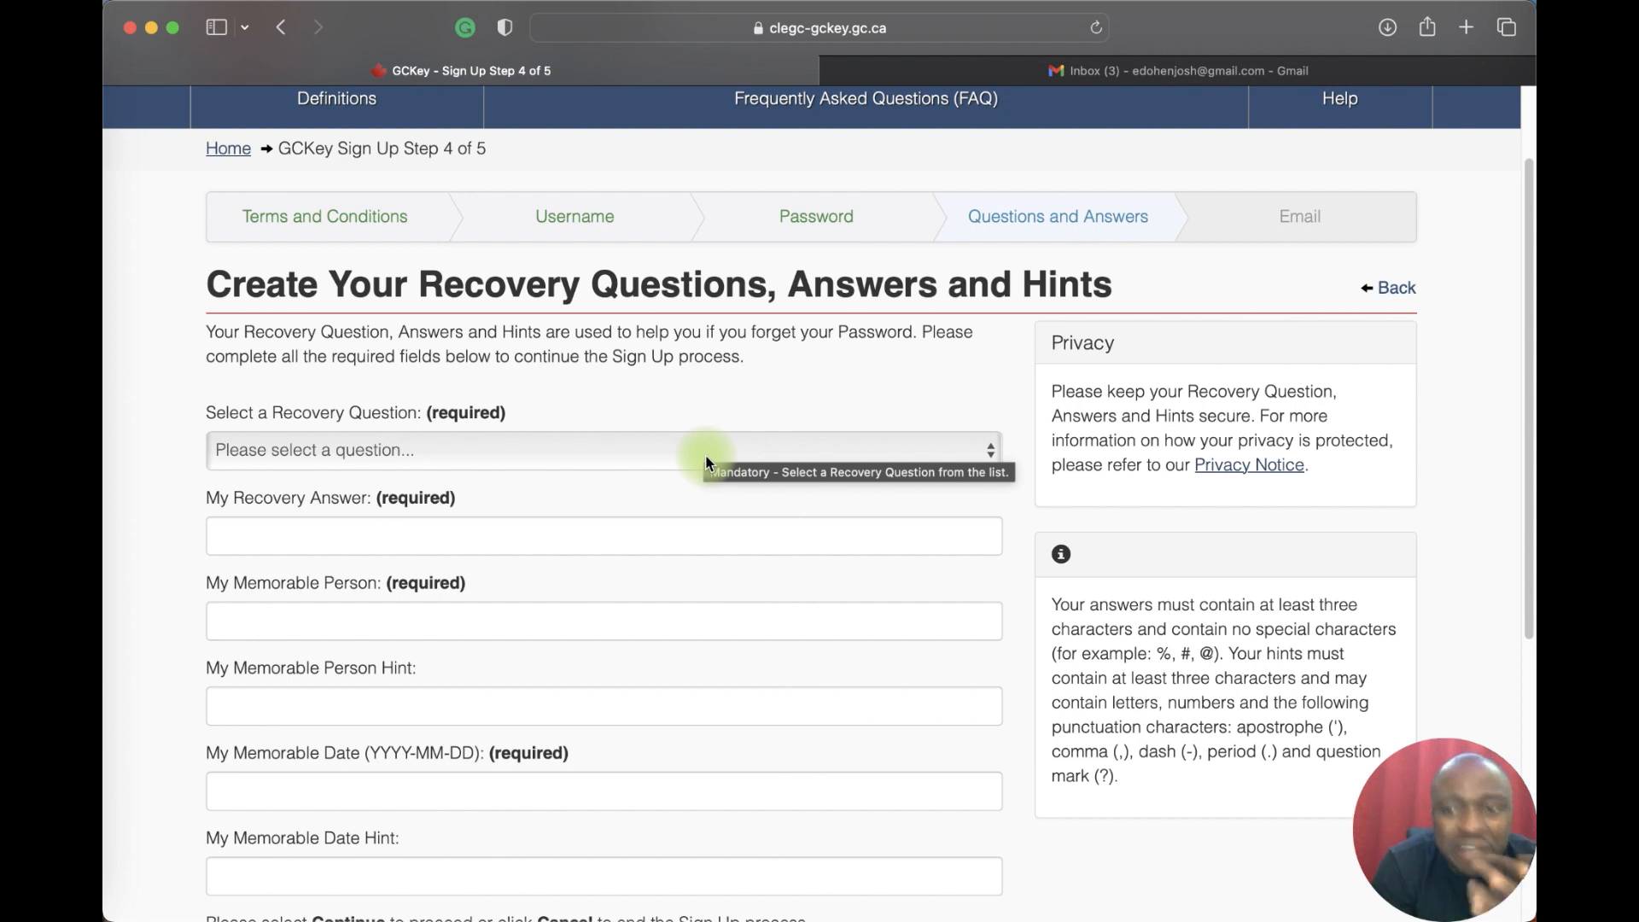
Step: Choose 'Where did I first meet my significant other?' and enter its answer and a memorable person
click(707, 452)
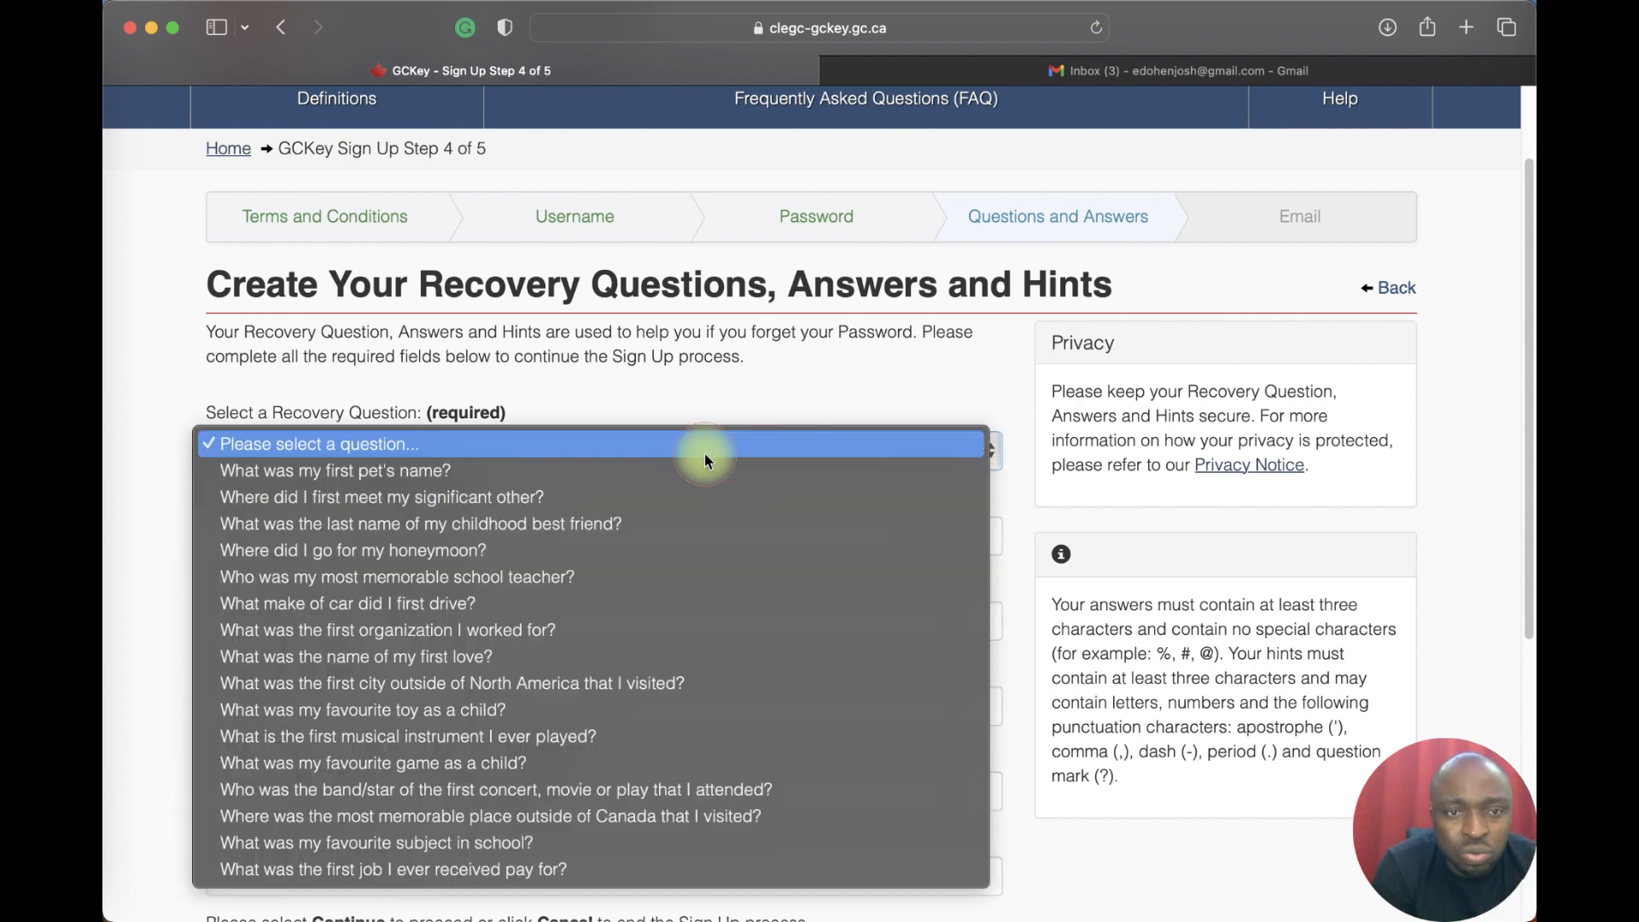
click(669, 496)
click(624, 525)
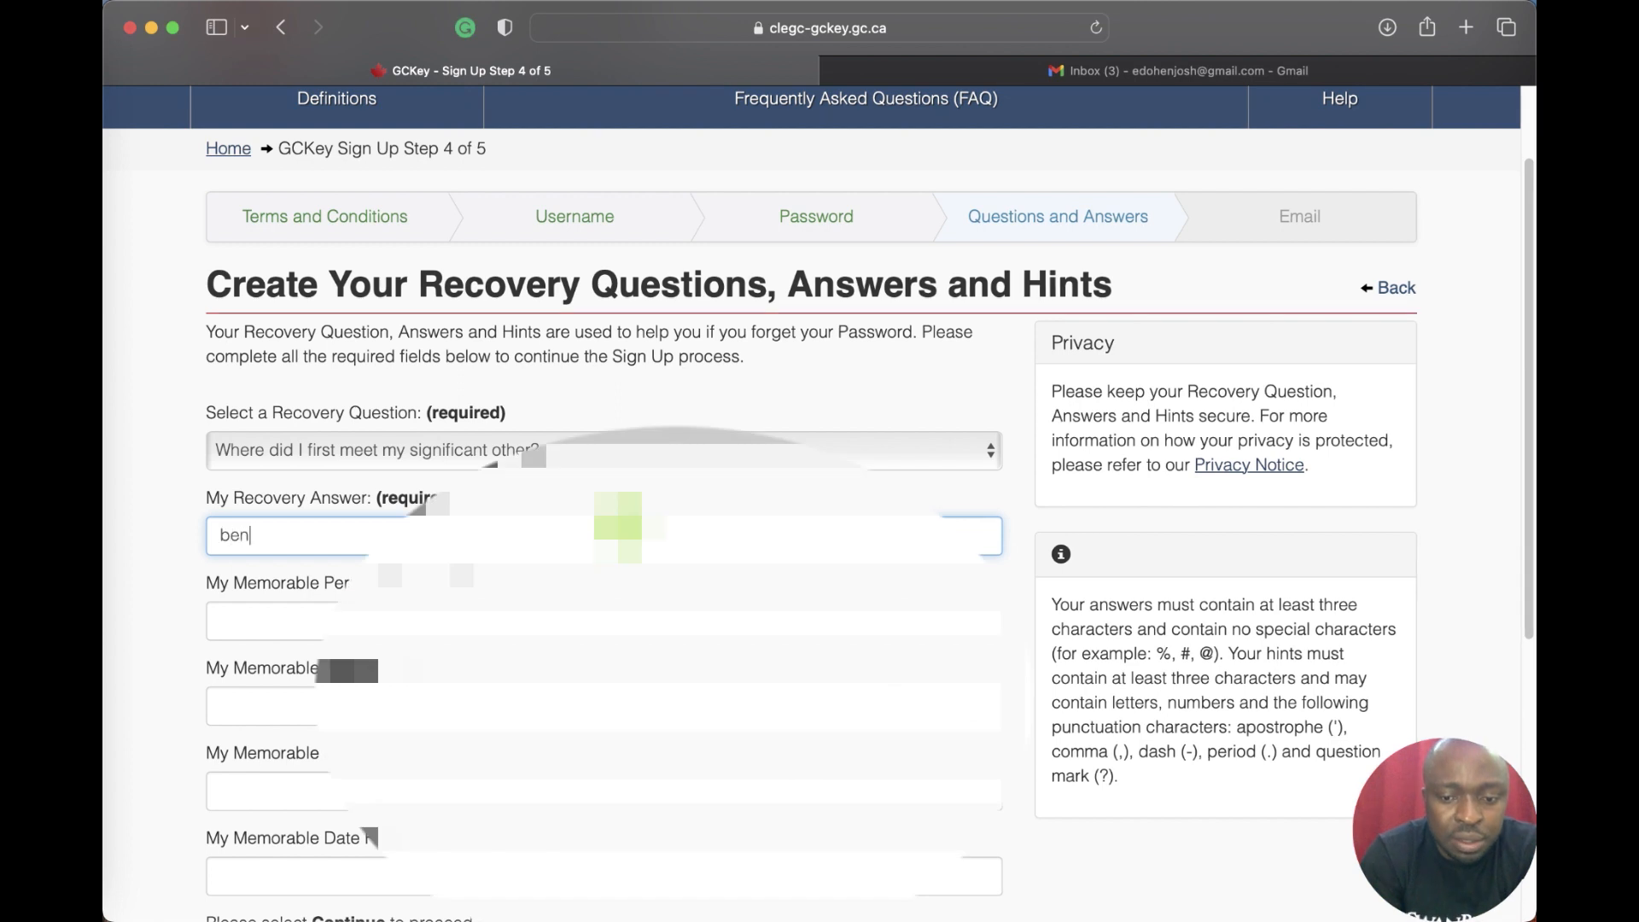
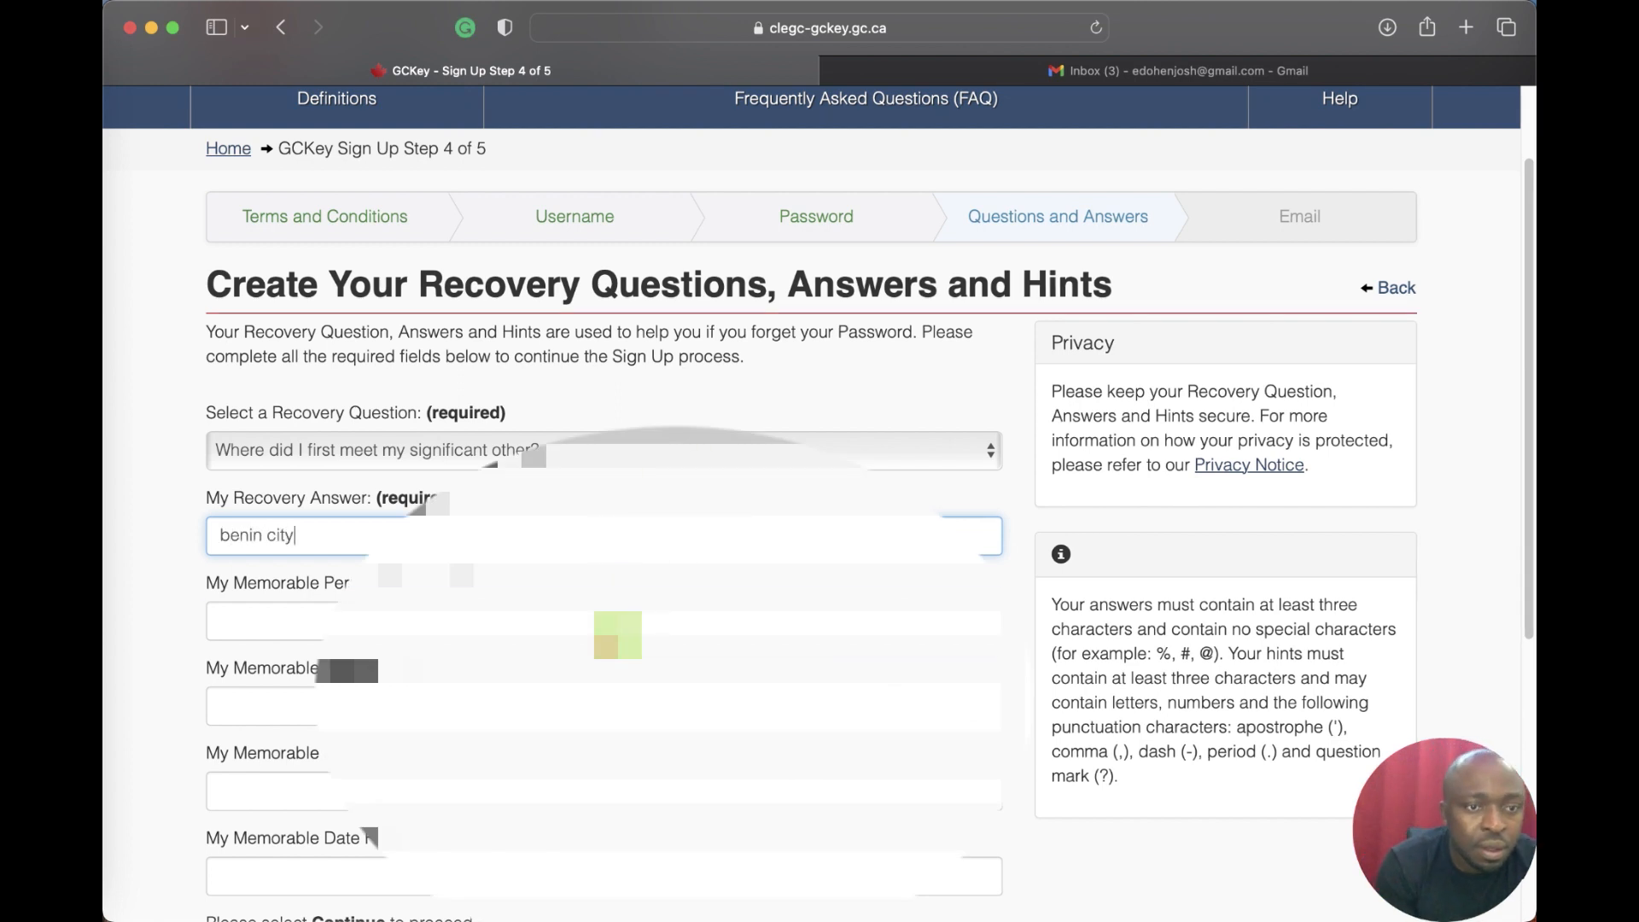
click(618, 622)
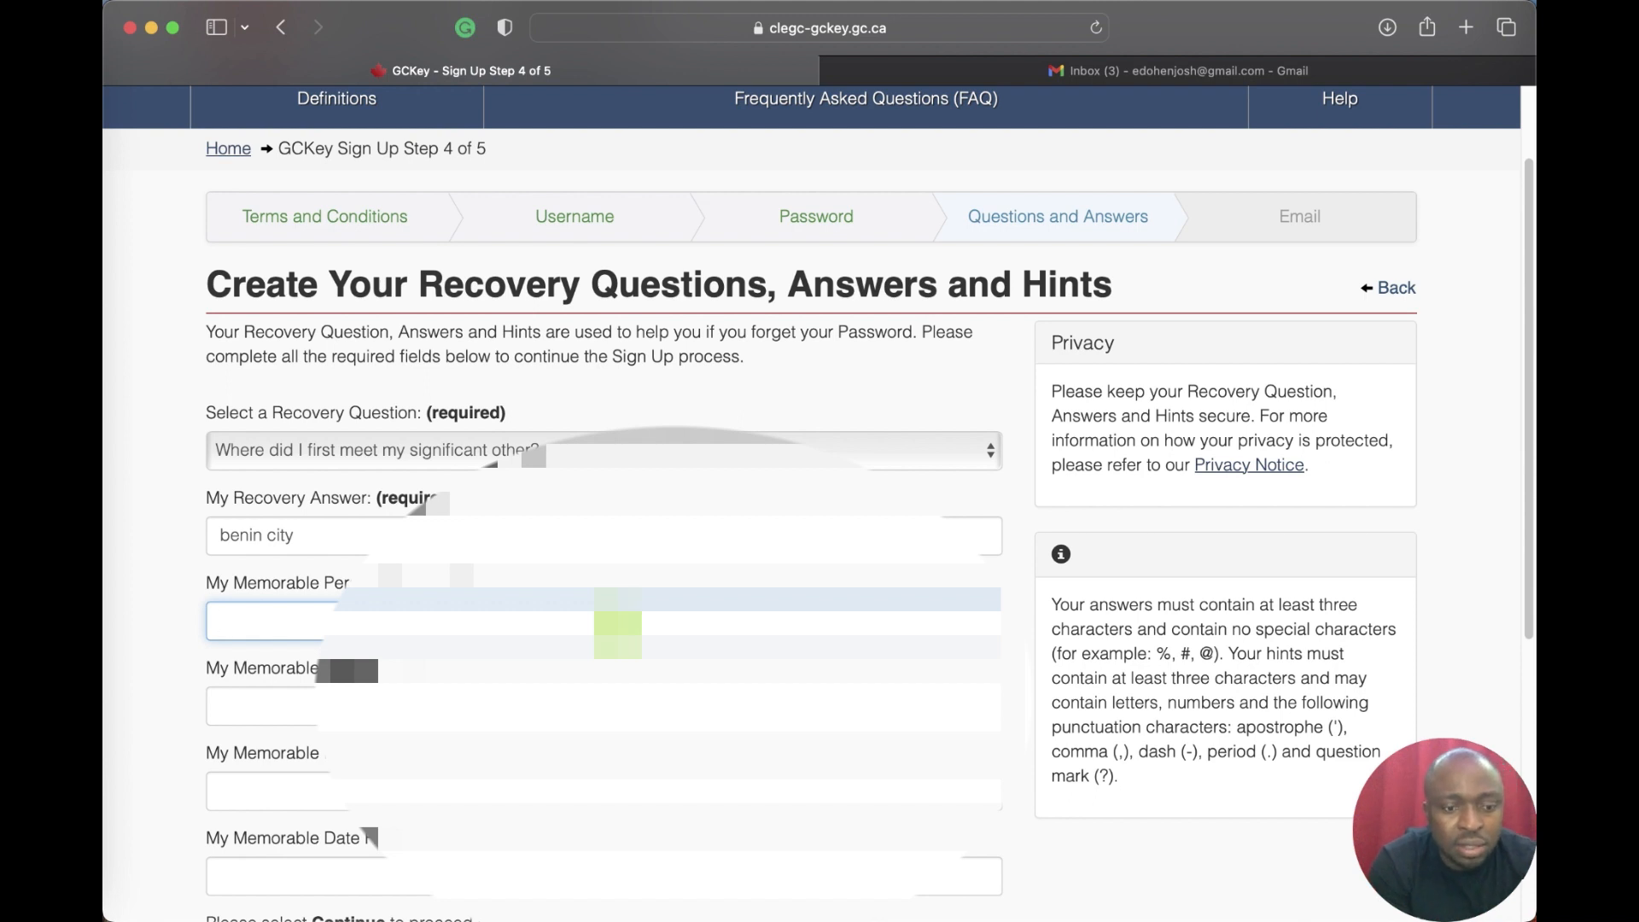
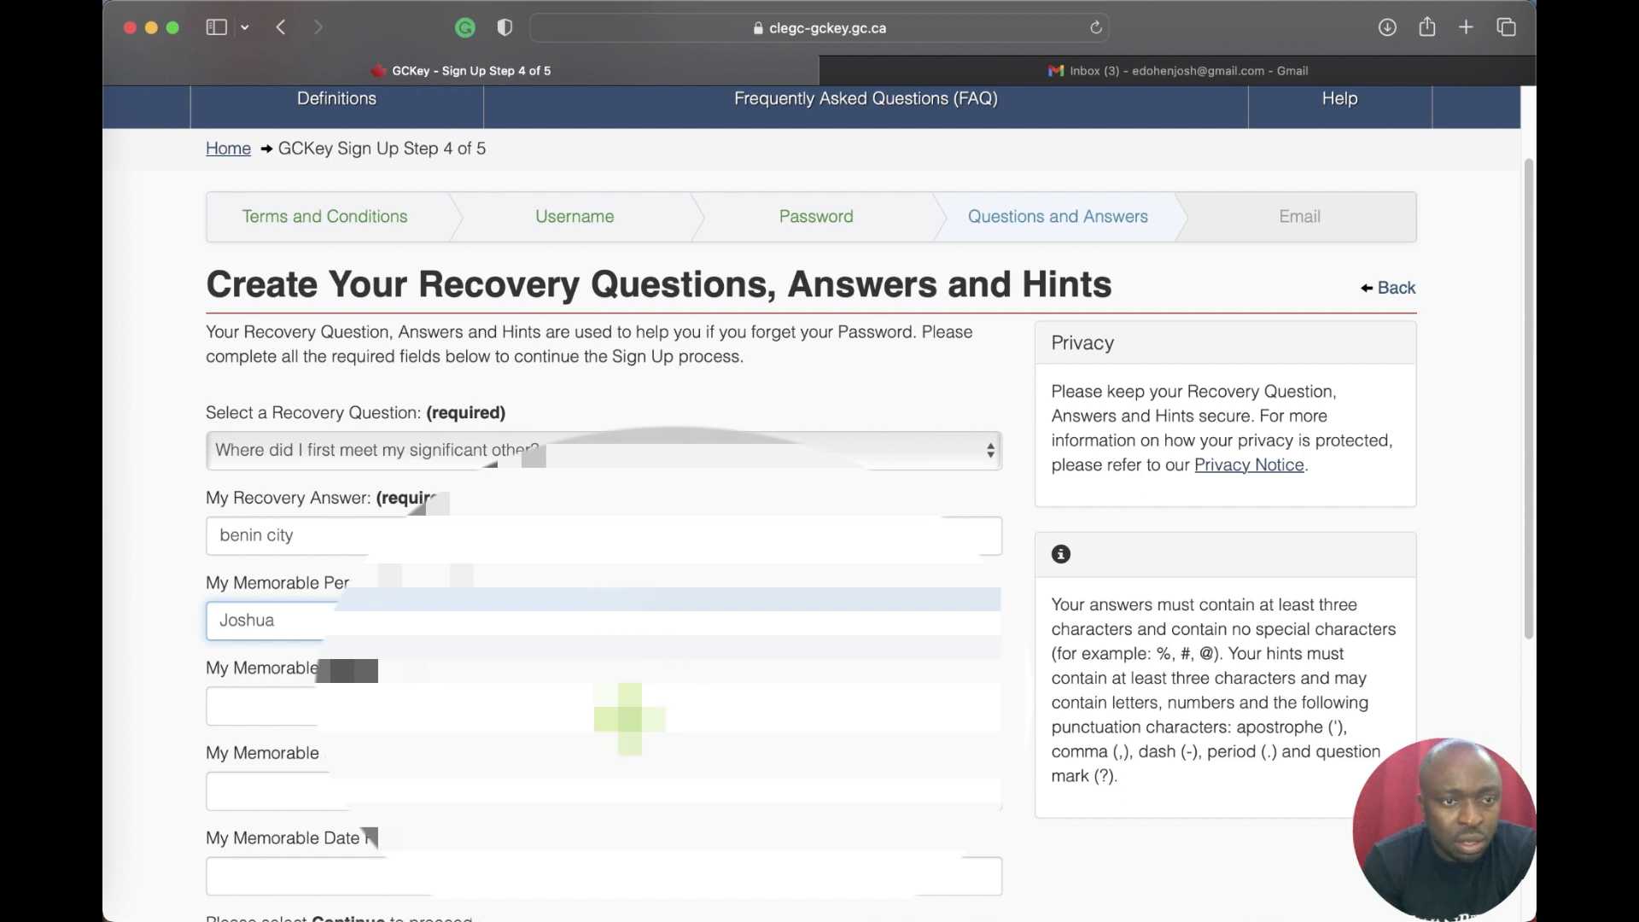
Step: Fill in the memorable person hint, memorable date and date hint, then continue to Step 5
click(558, 695)
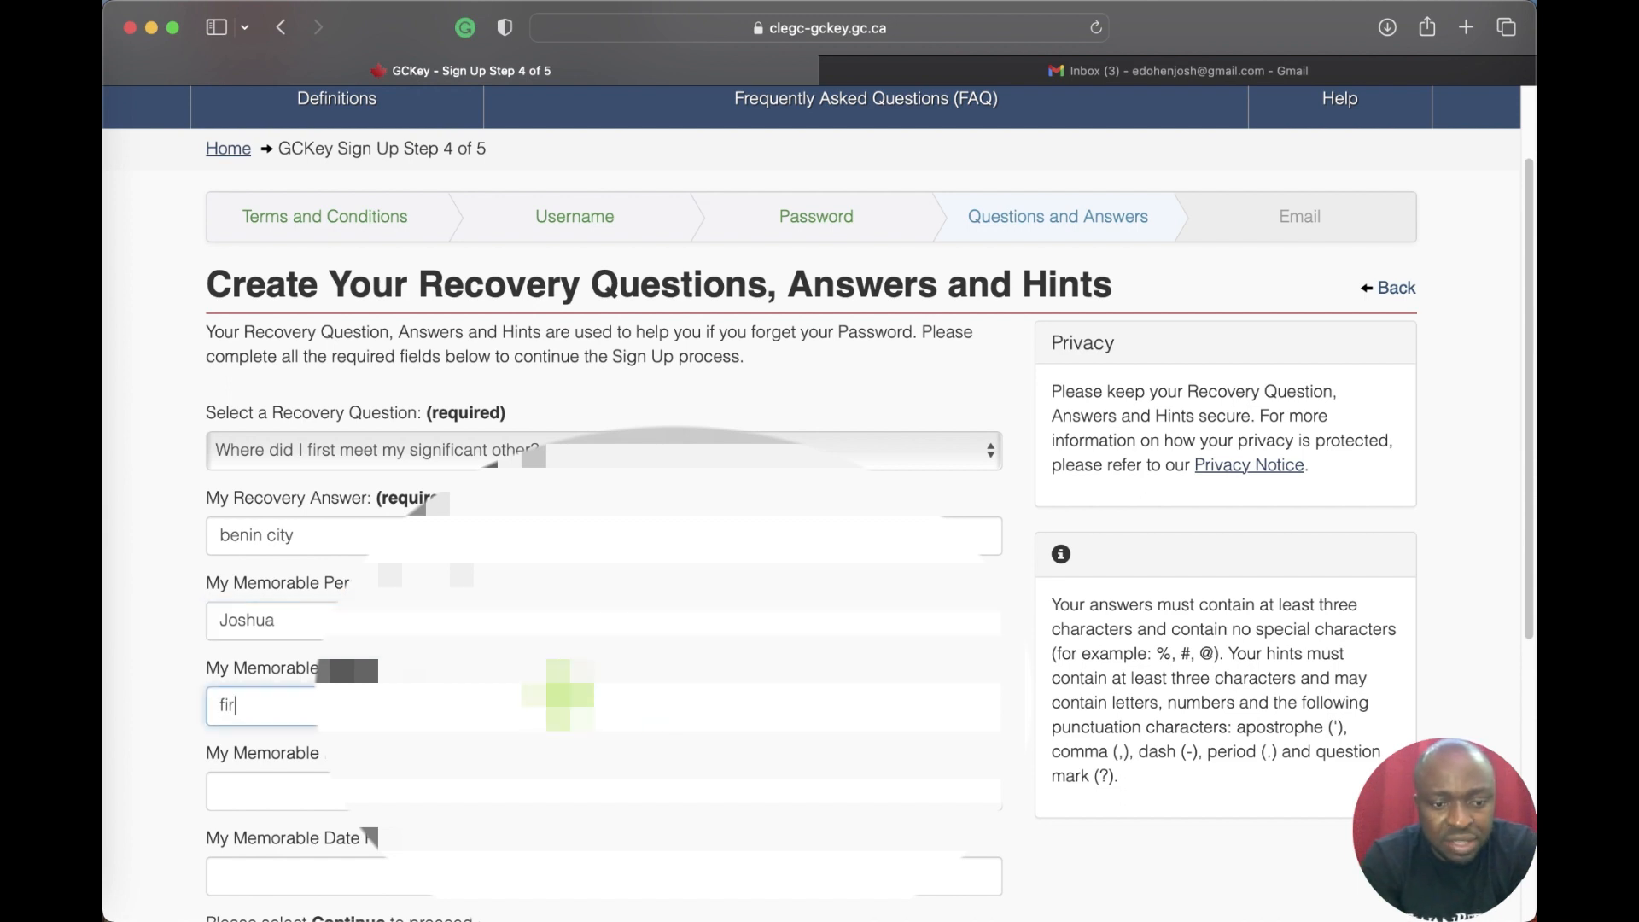
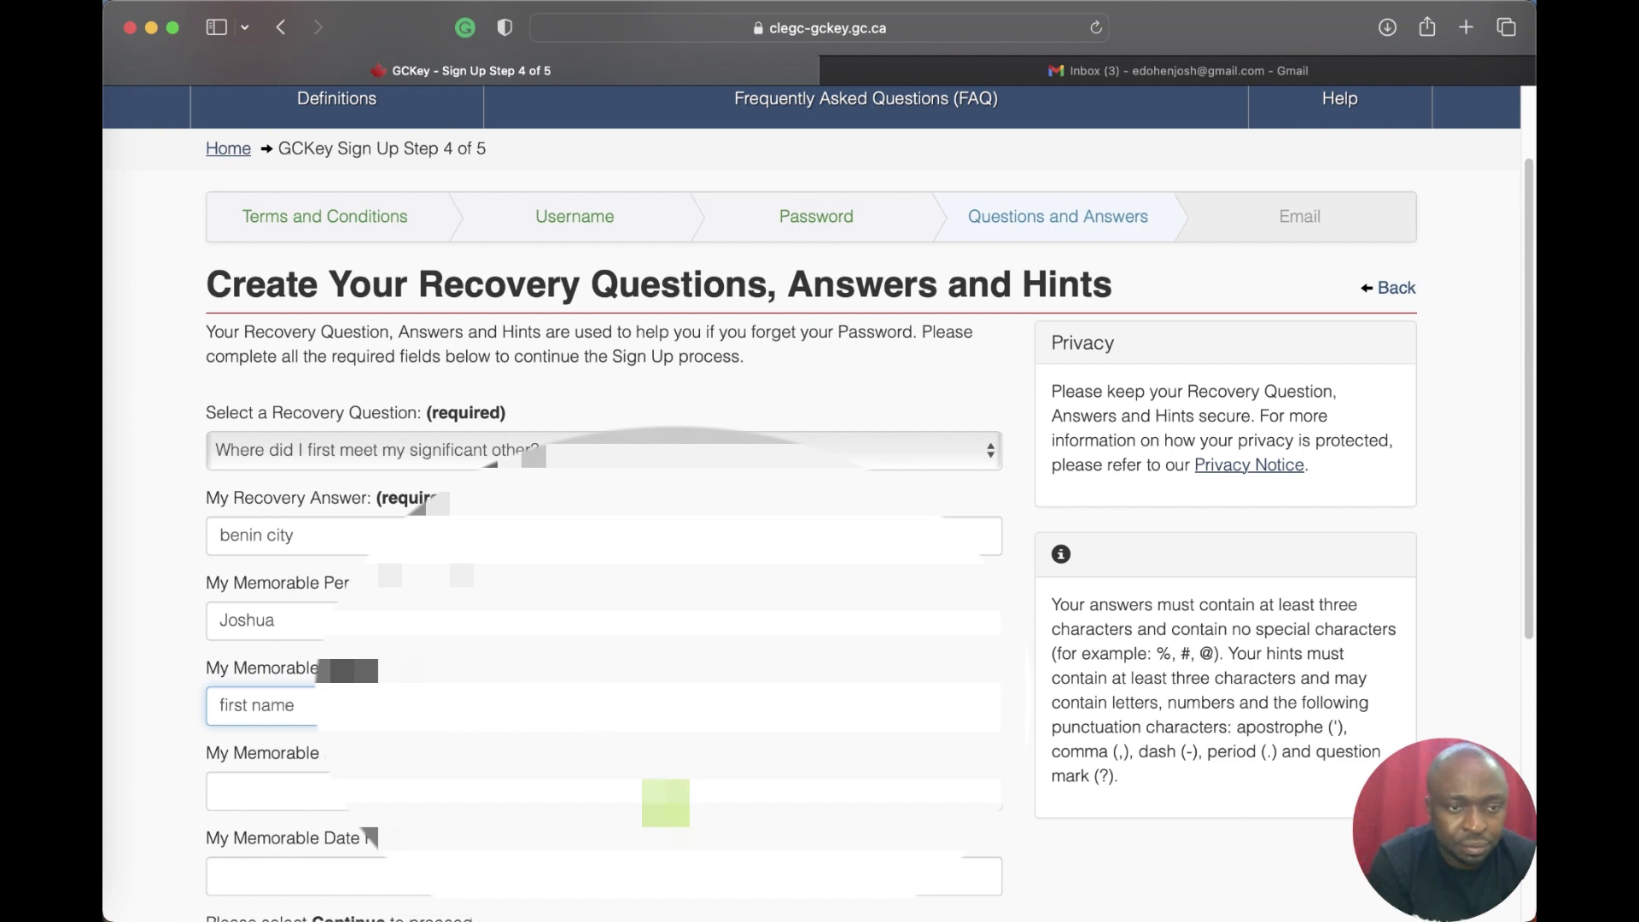
click(352, 783)
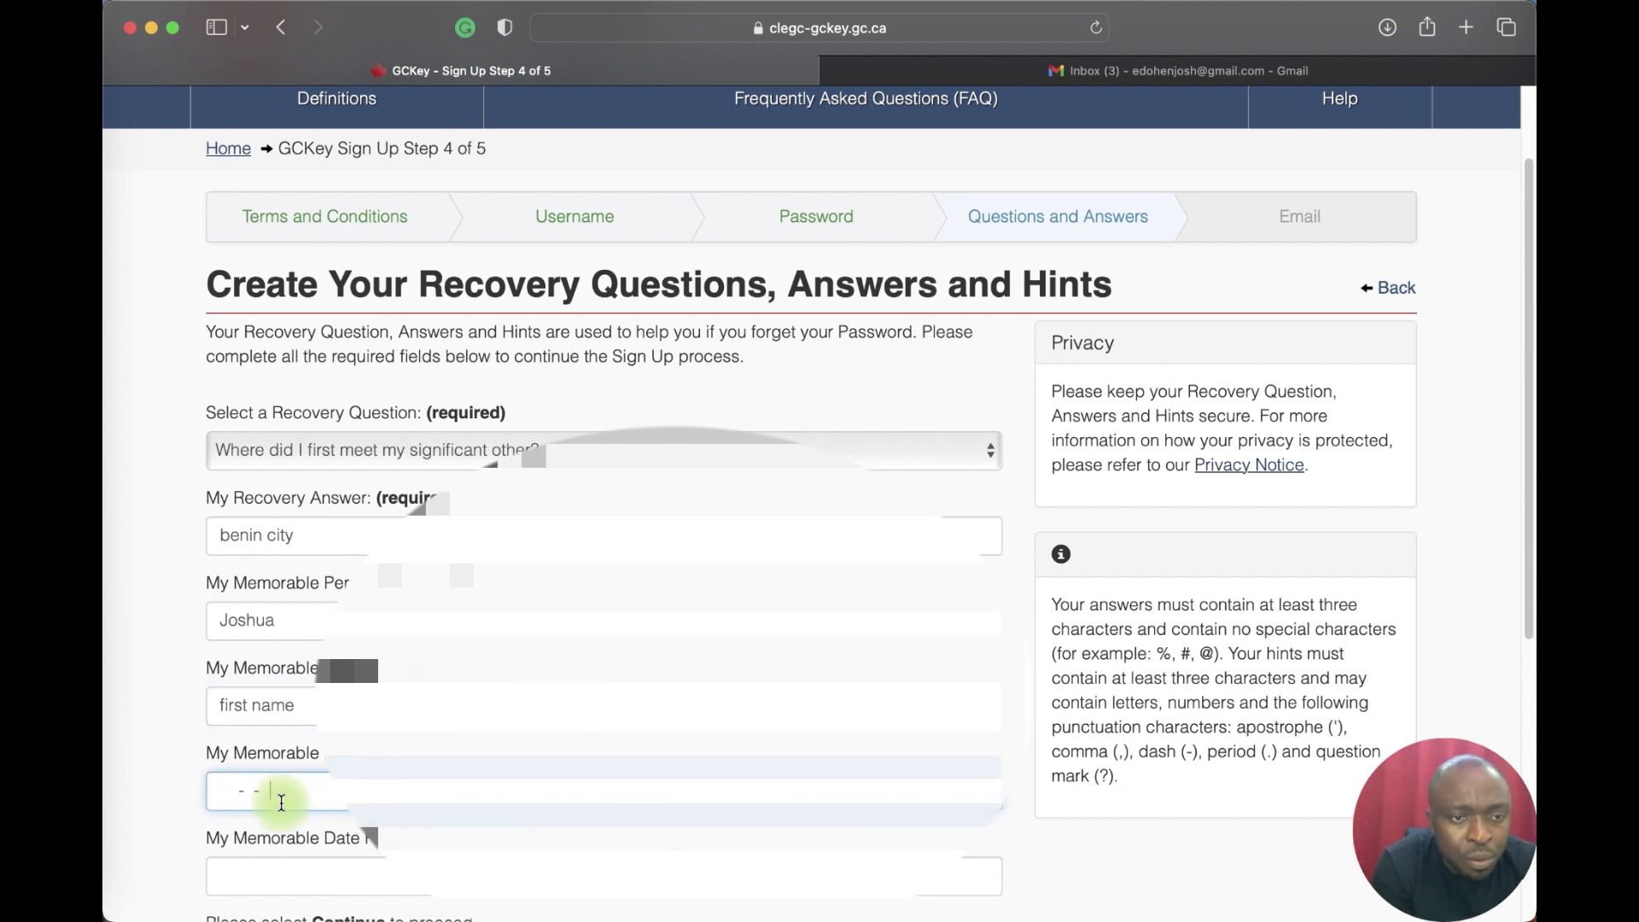
click(236, 794)
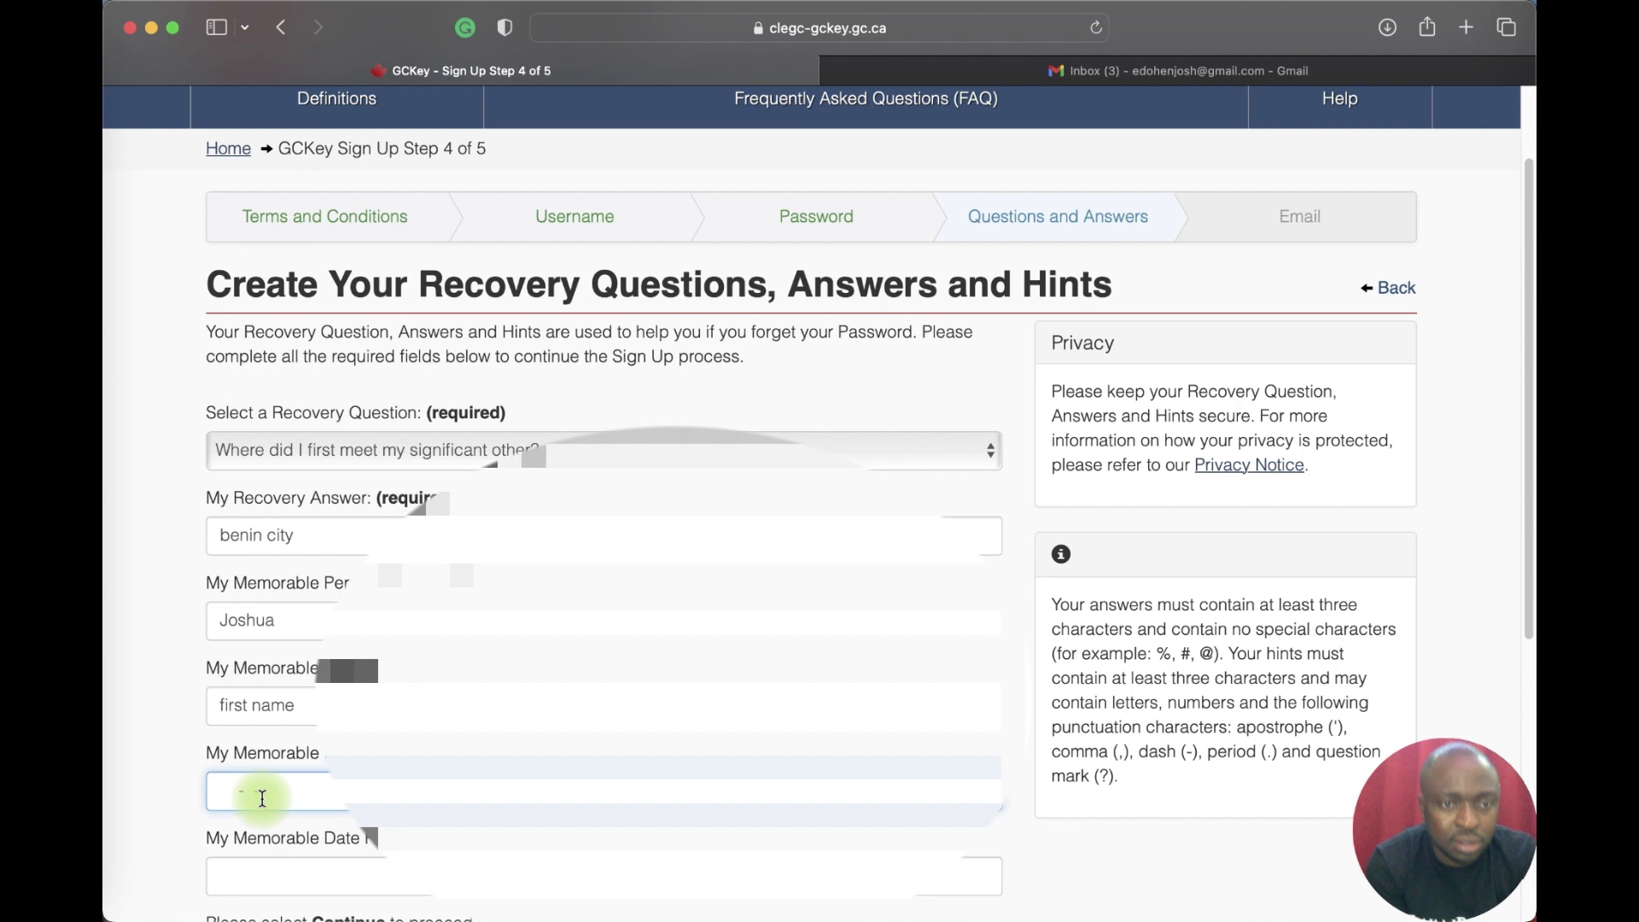
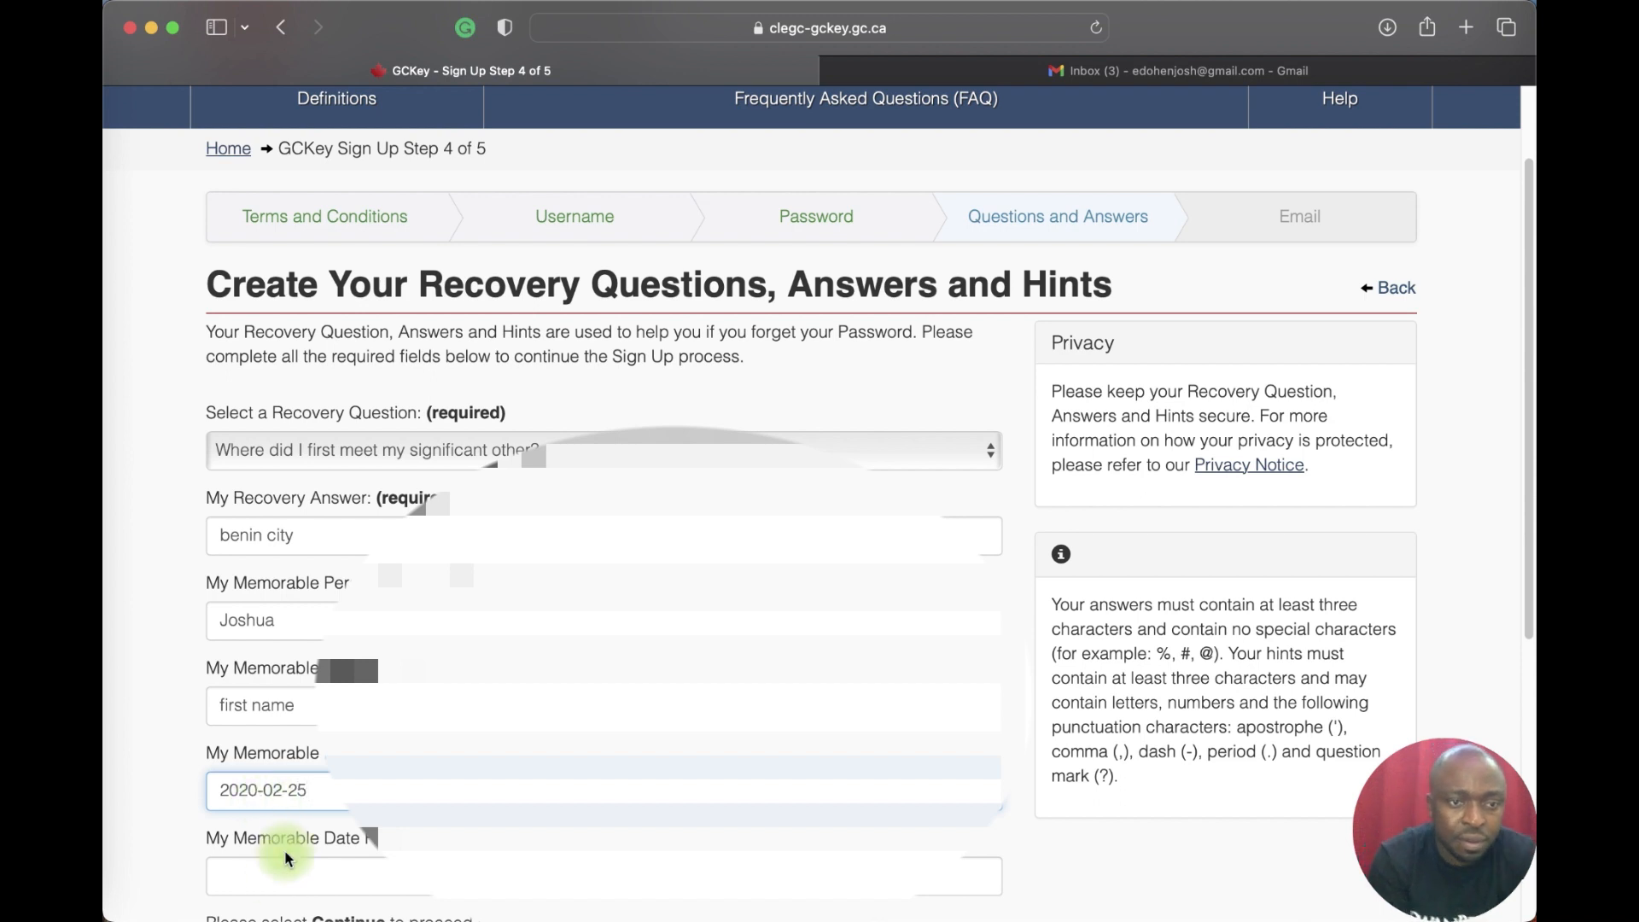
scroll(327, 814, down, 1)
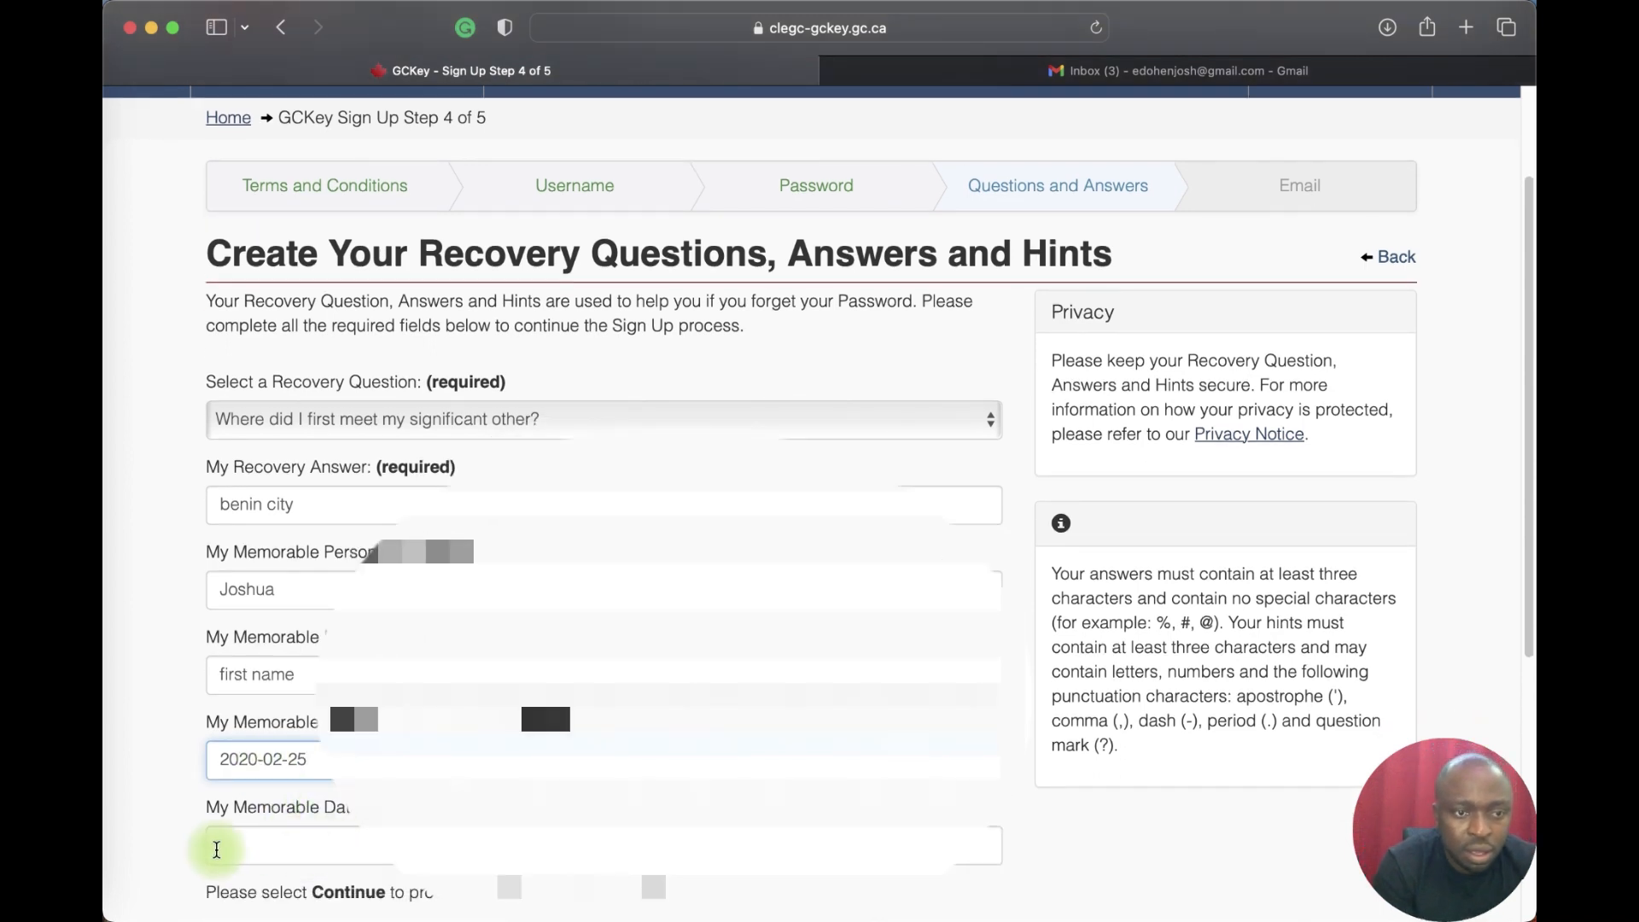
click(301, 841)
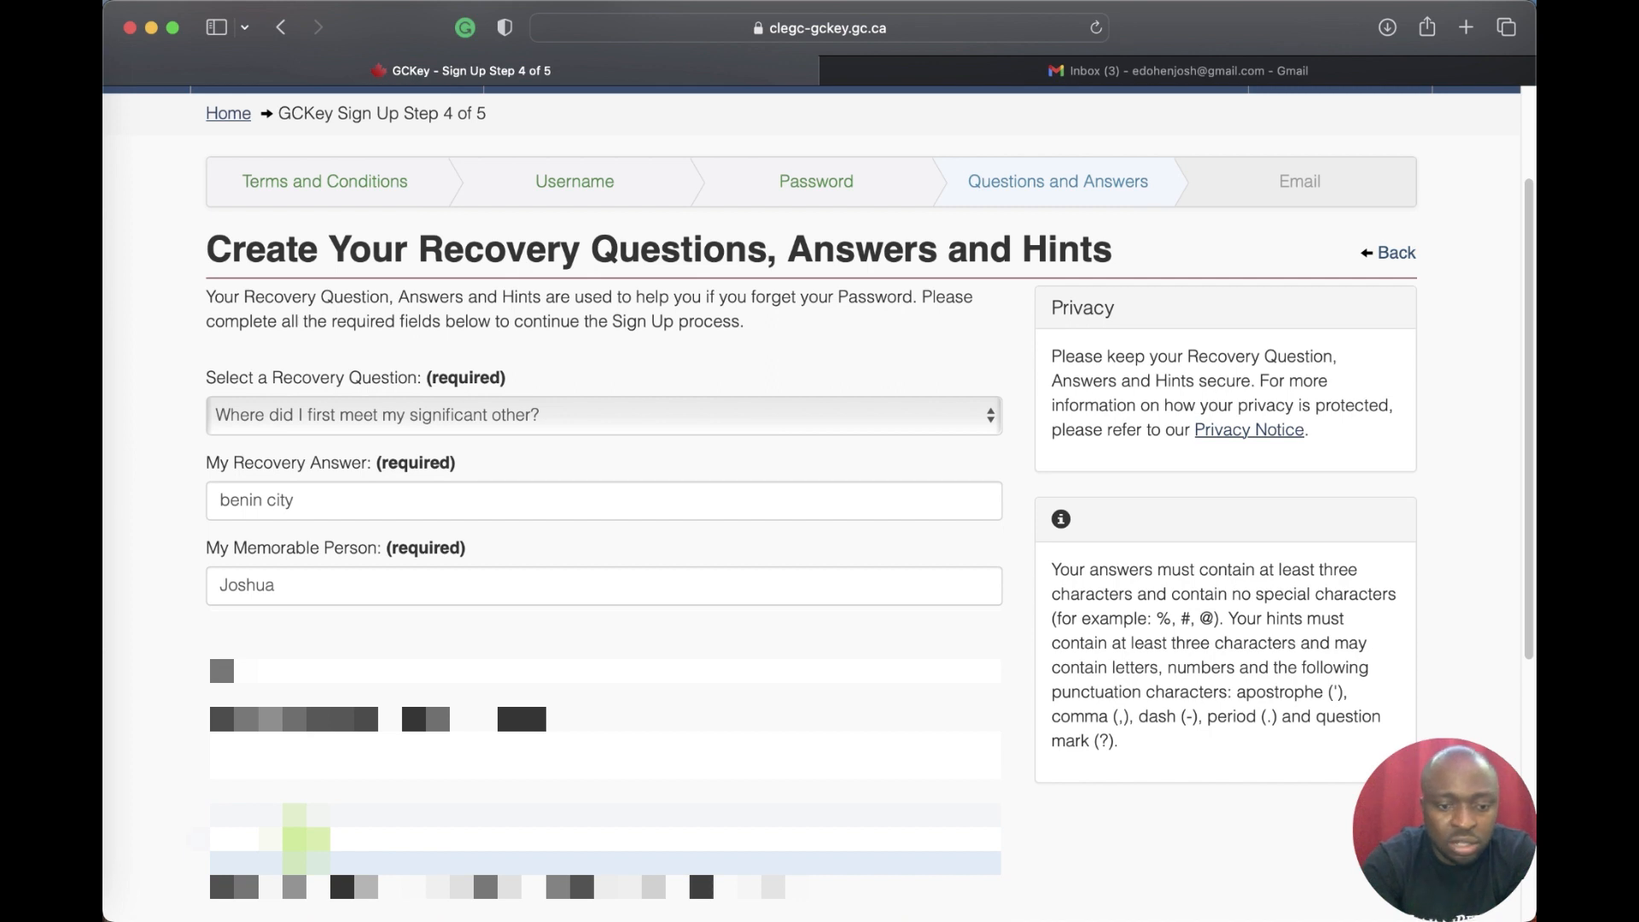
text(b)
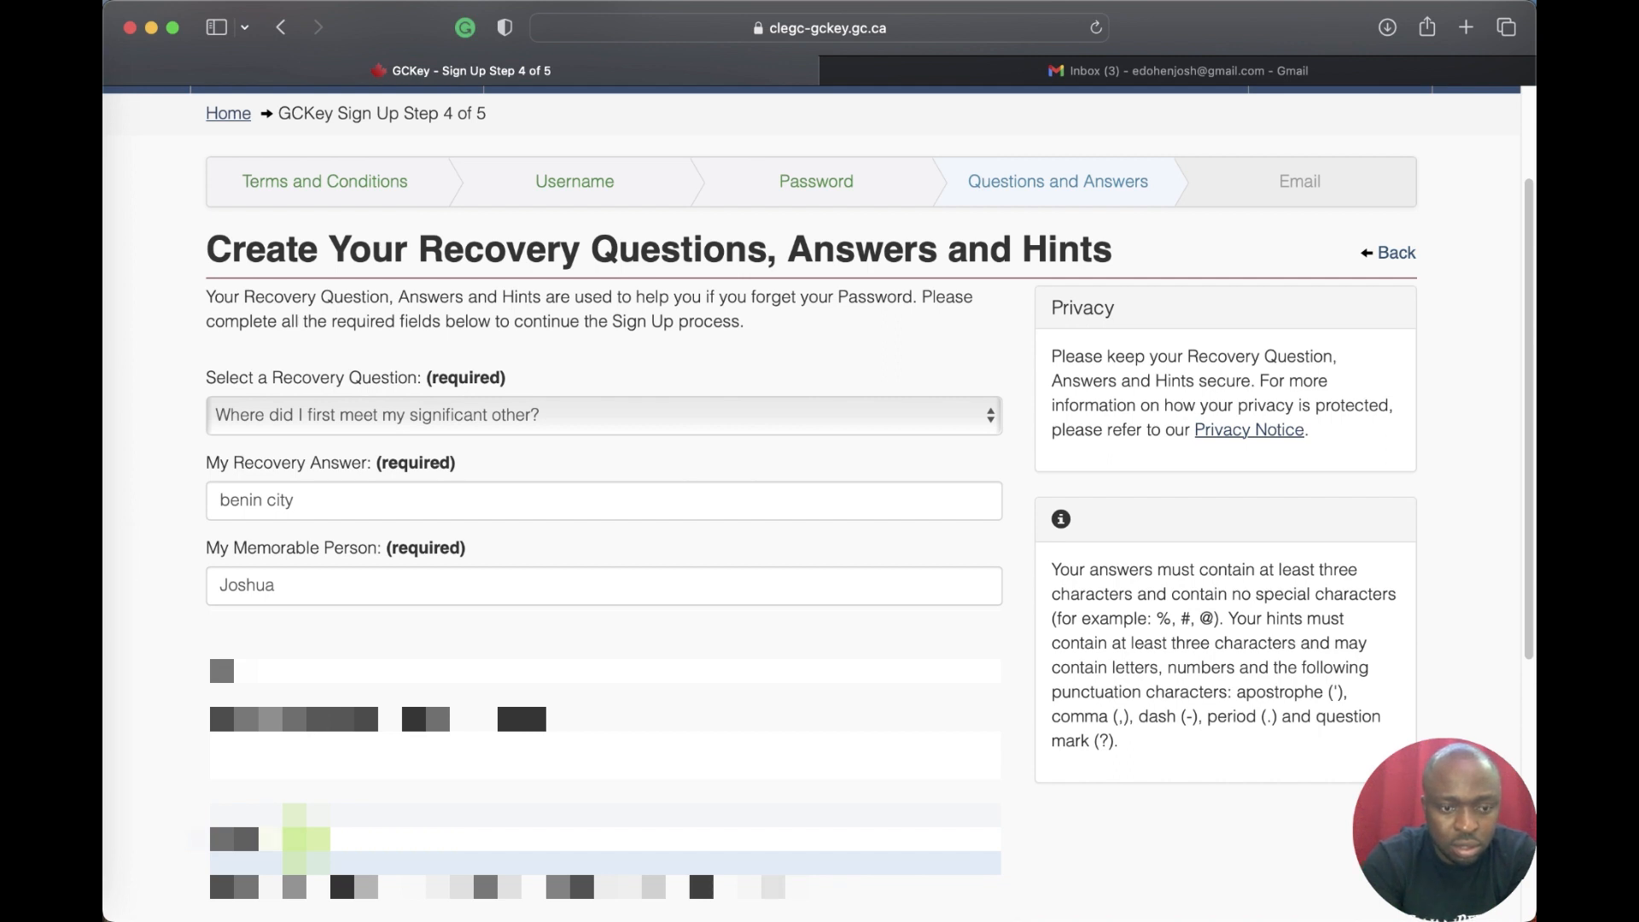
scroll(605, 512, down, 3)
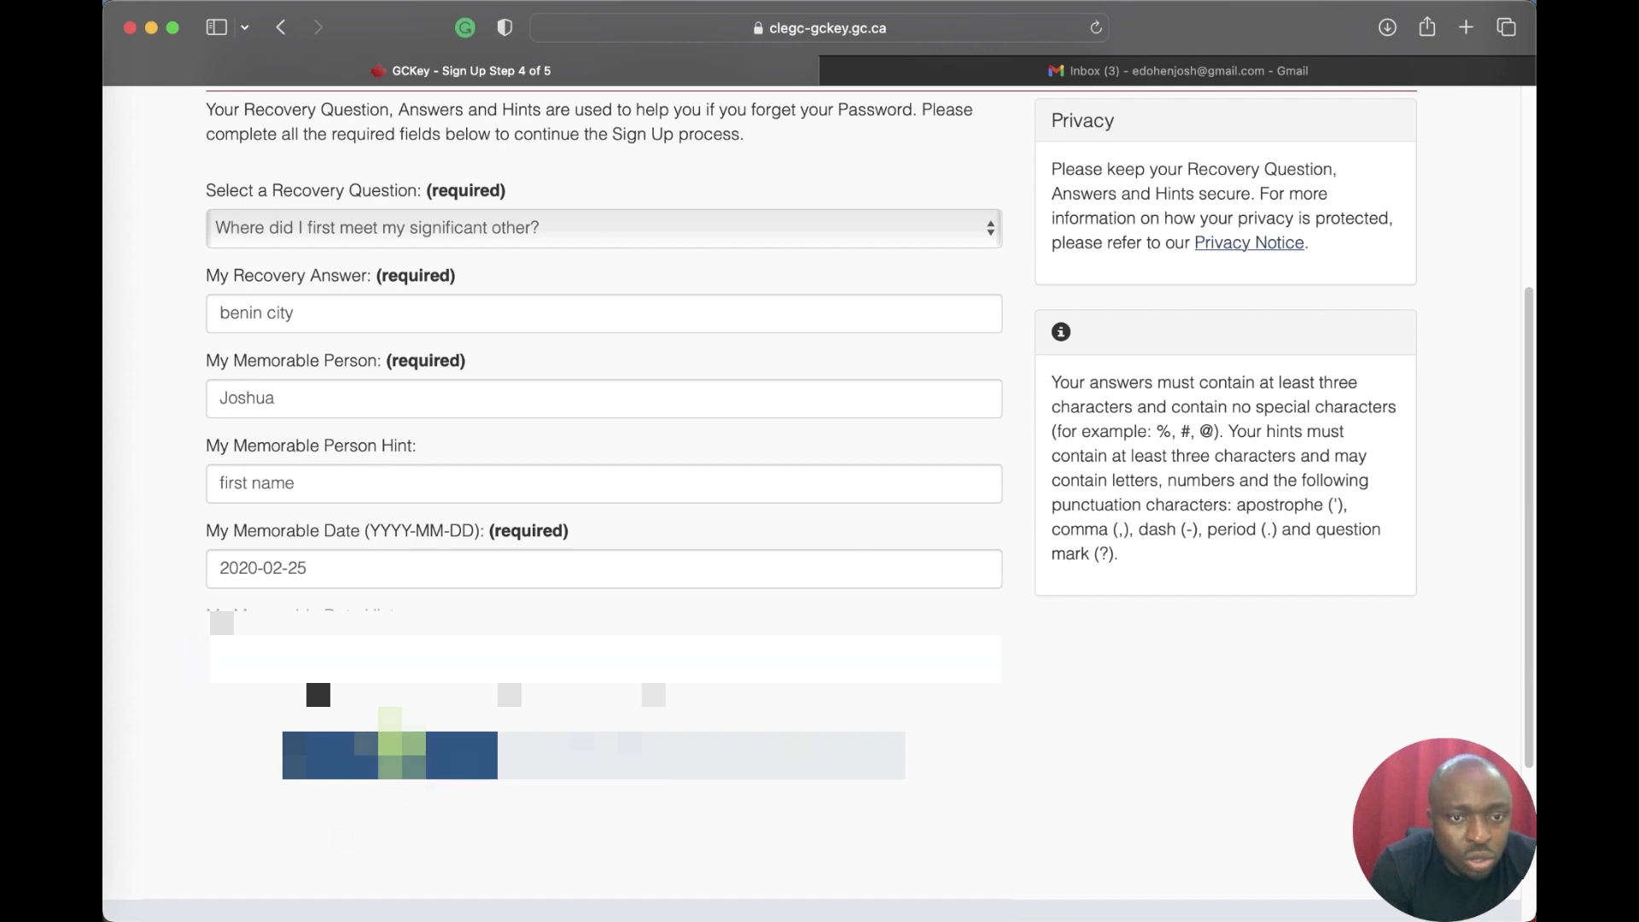
click(399, 746)
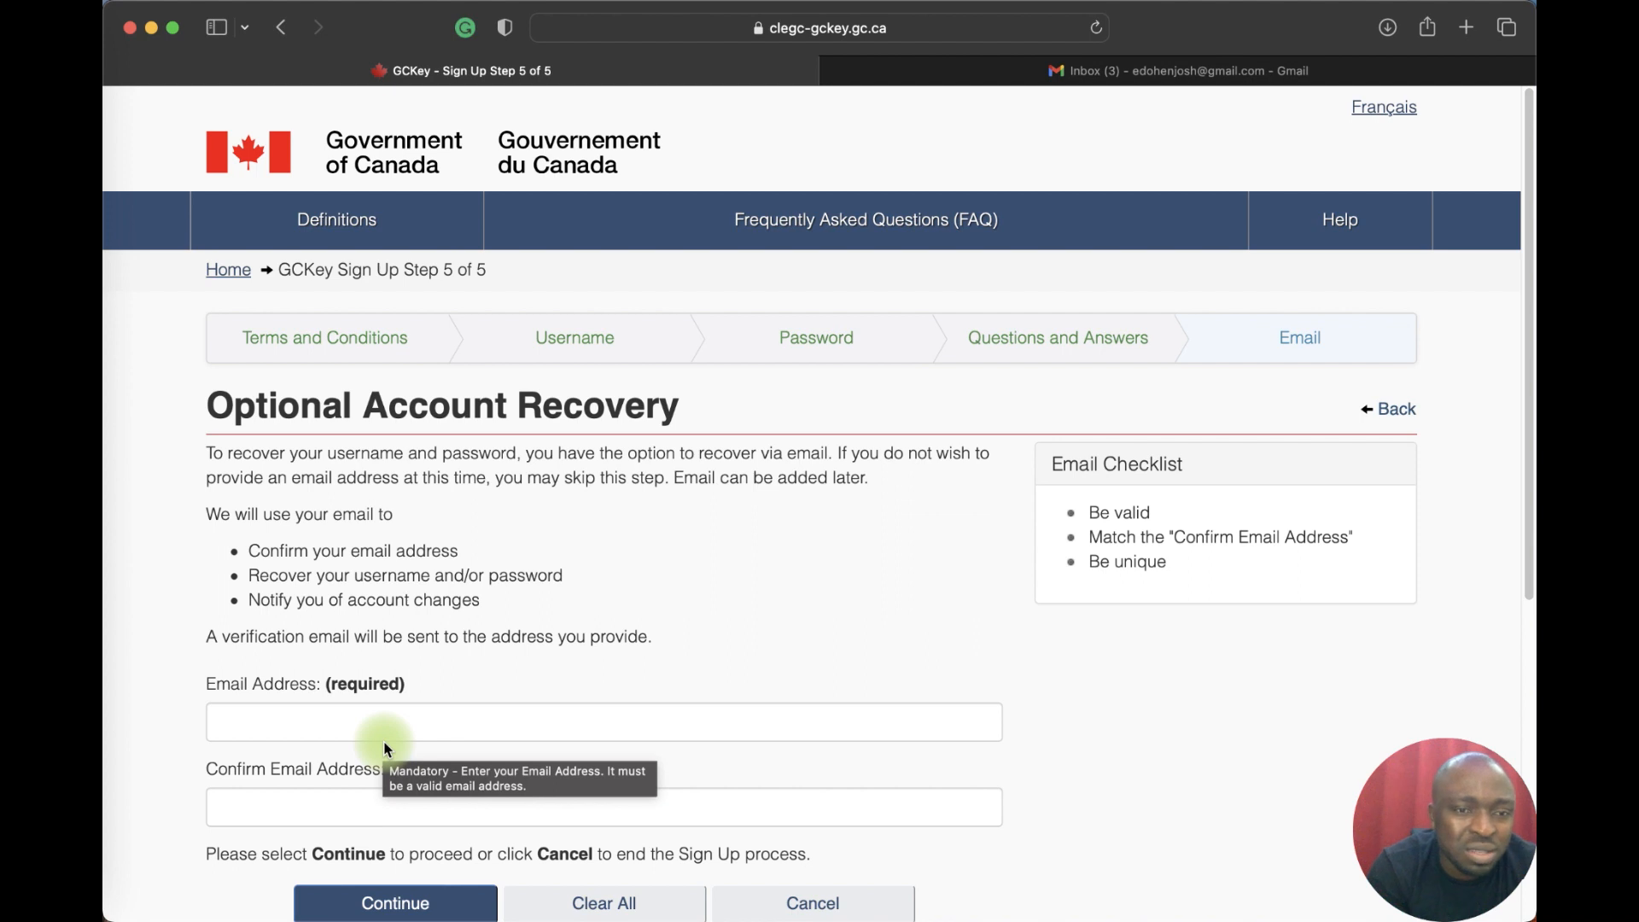
Step: Enter the recovery email in both fields, finish GCKey sign-up, and check Gmail for the verification message
click(357, 724)
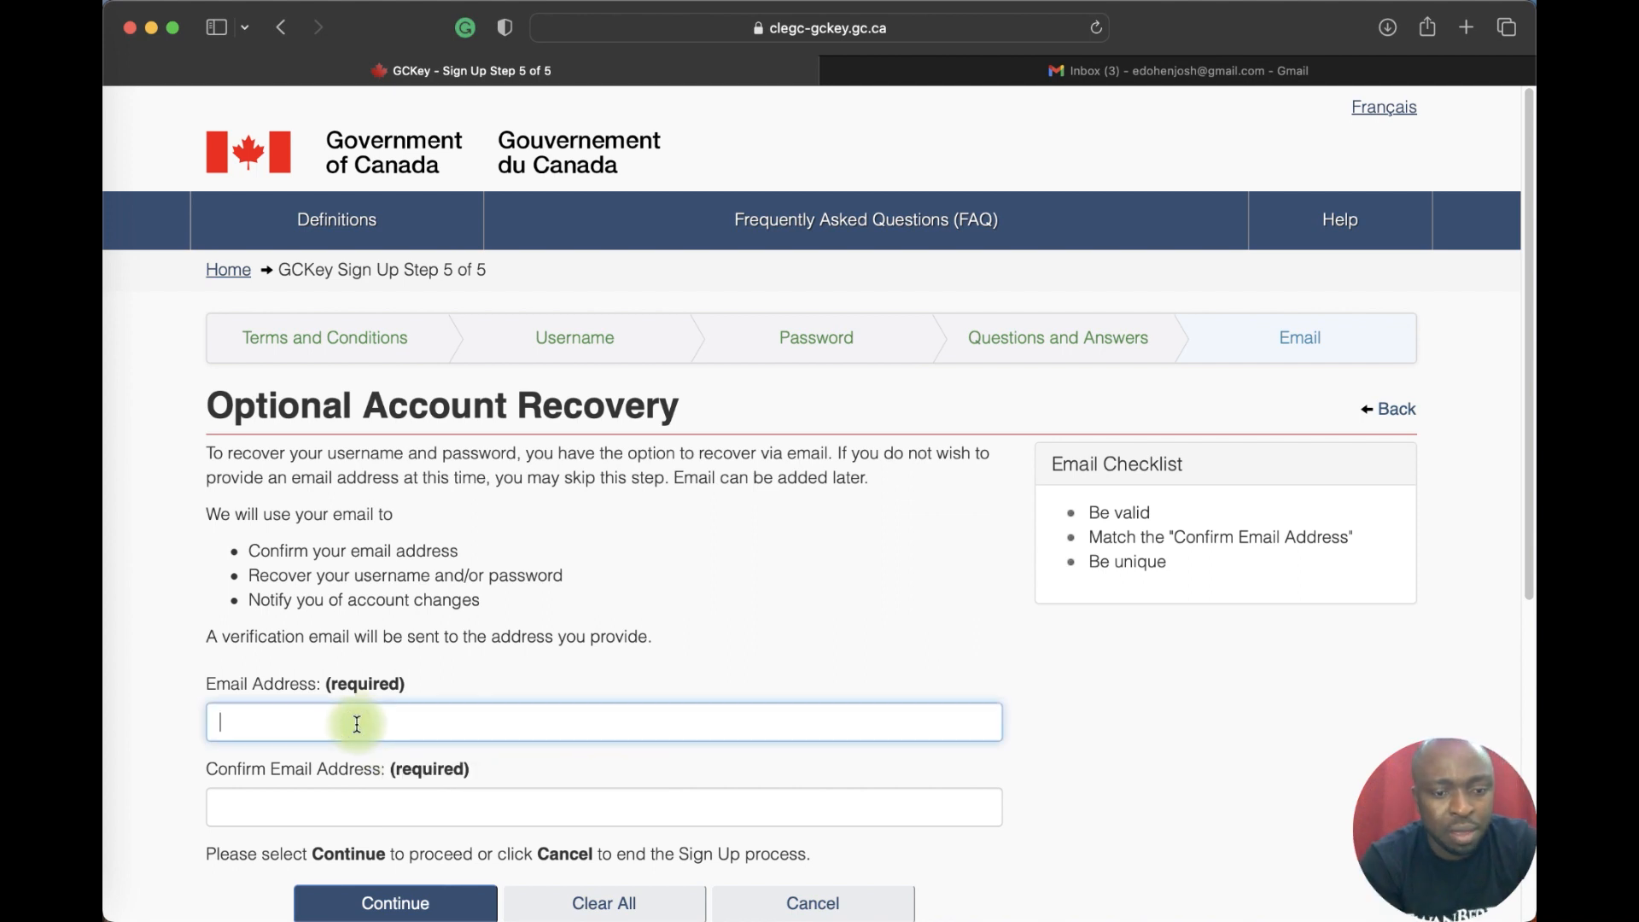
text(edoh)
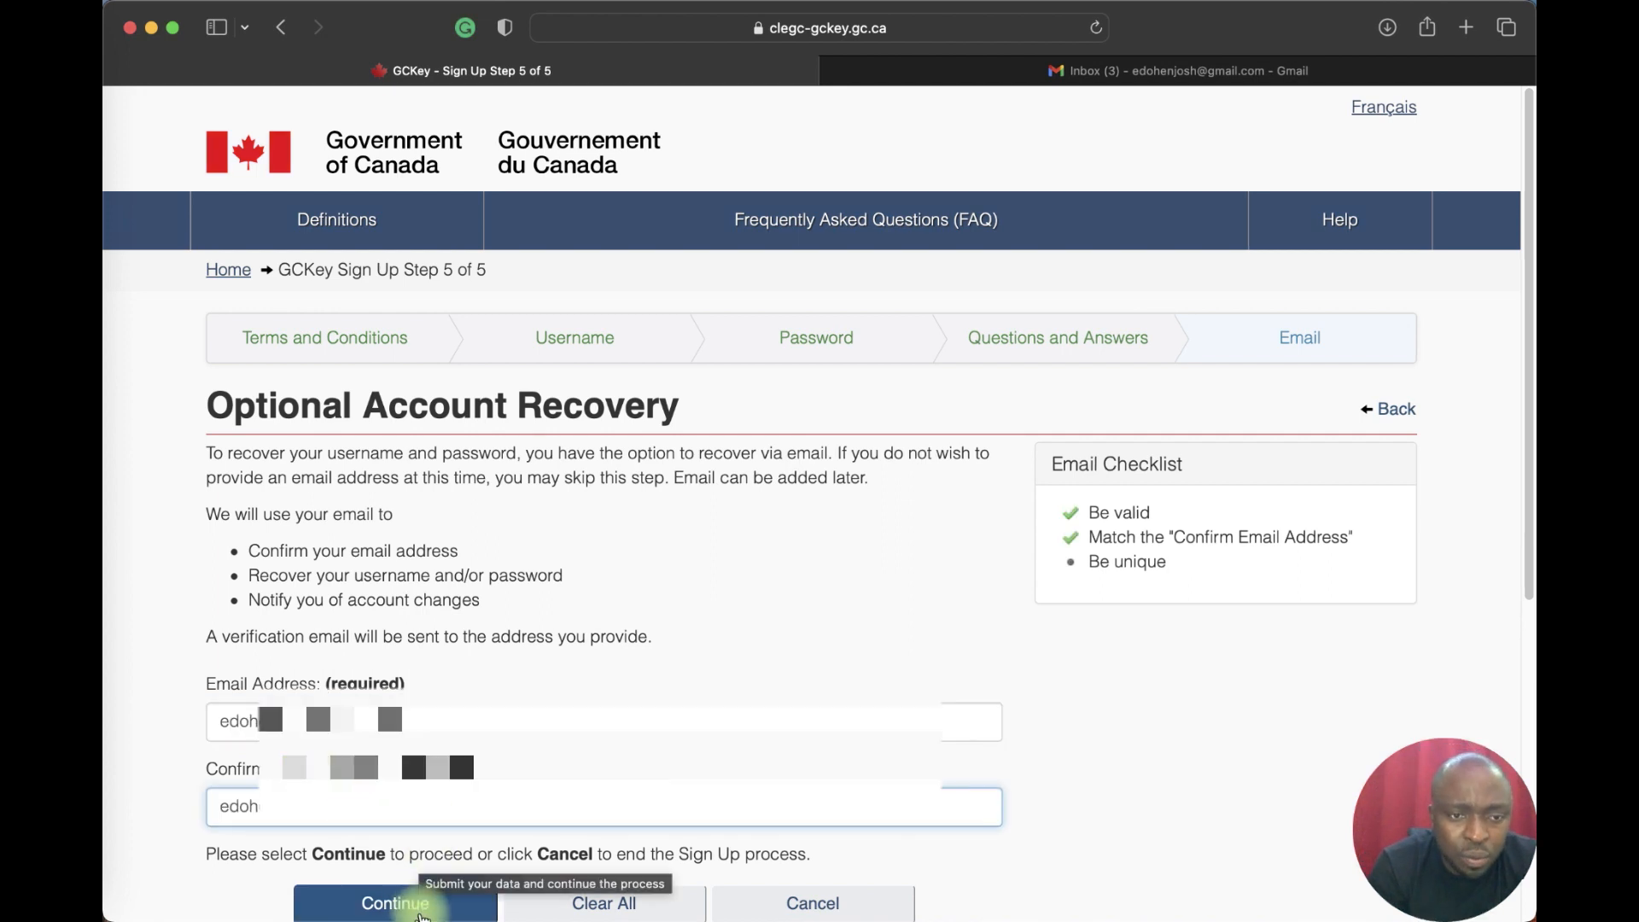
click(420, 914)
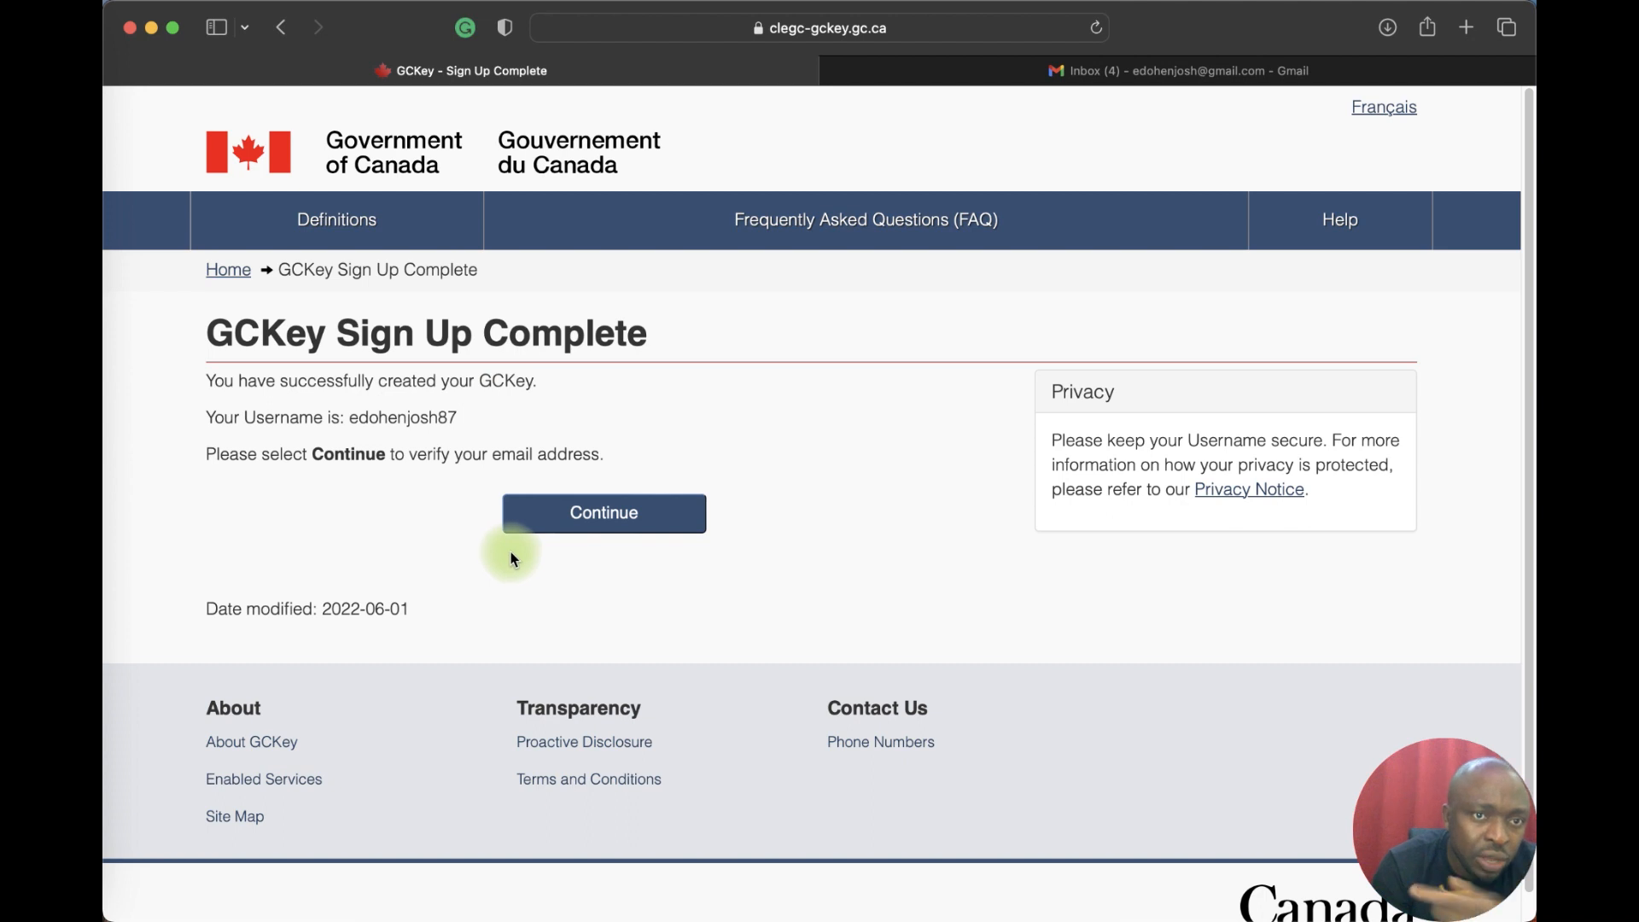
click(554, 526)
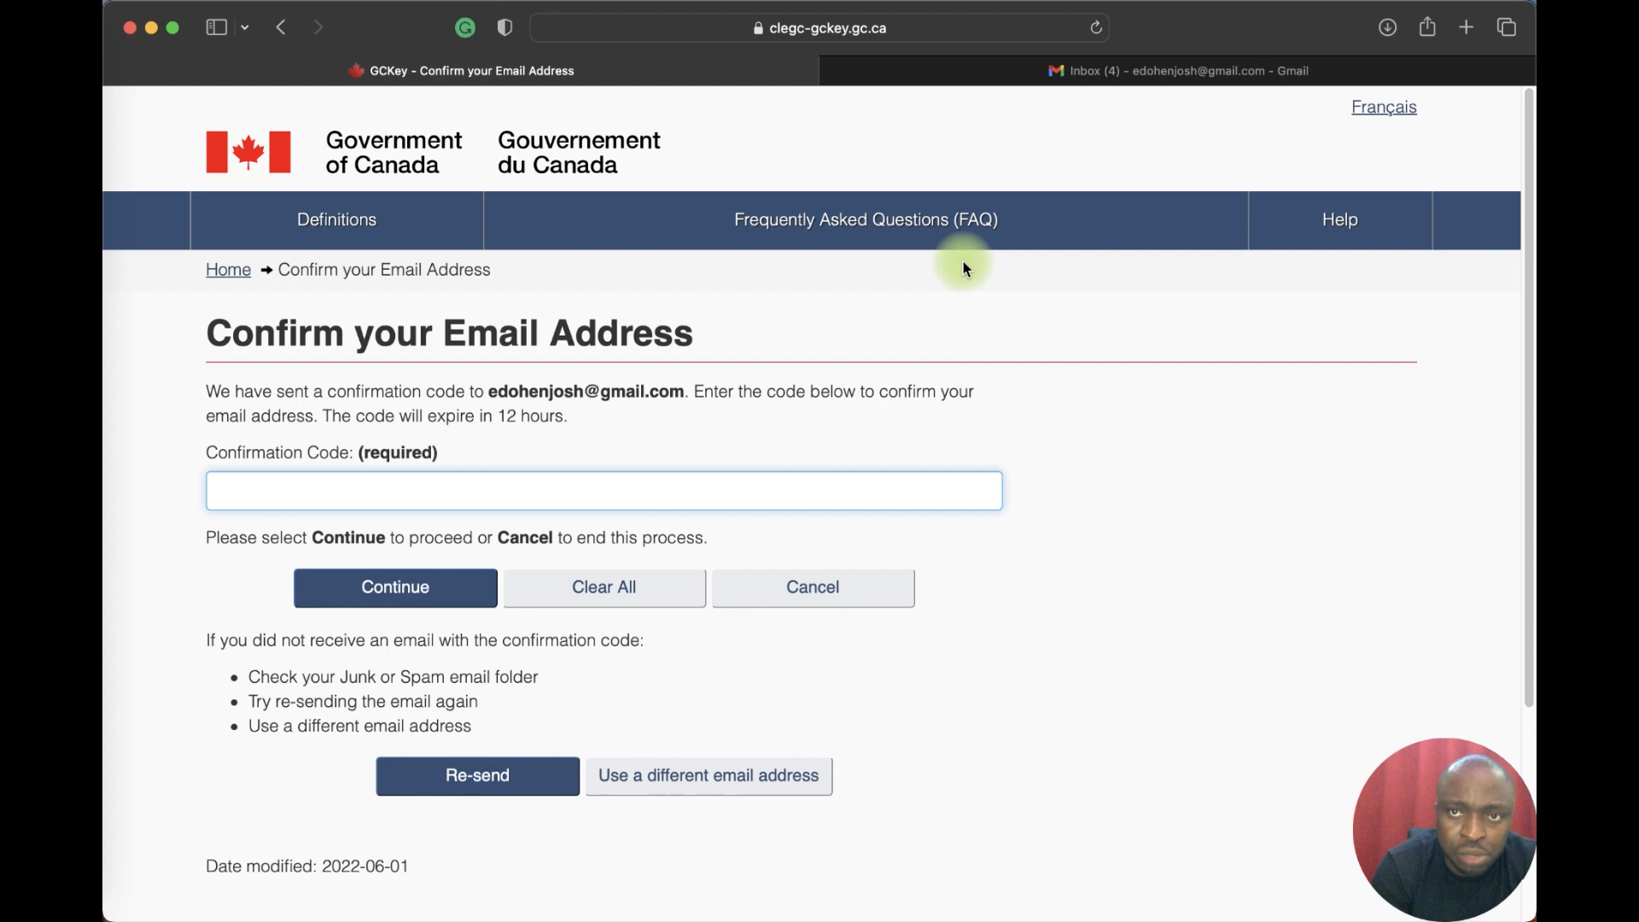
click(1043, 72)
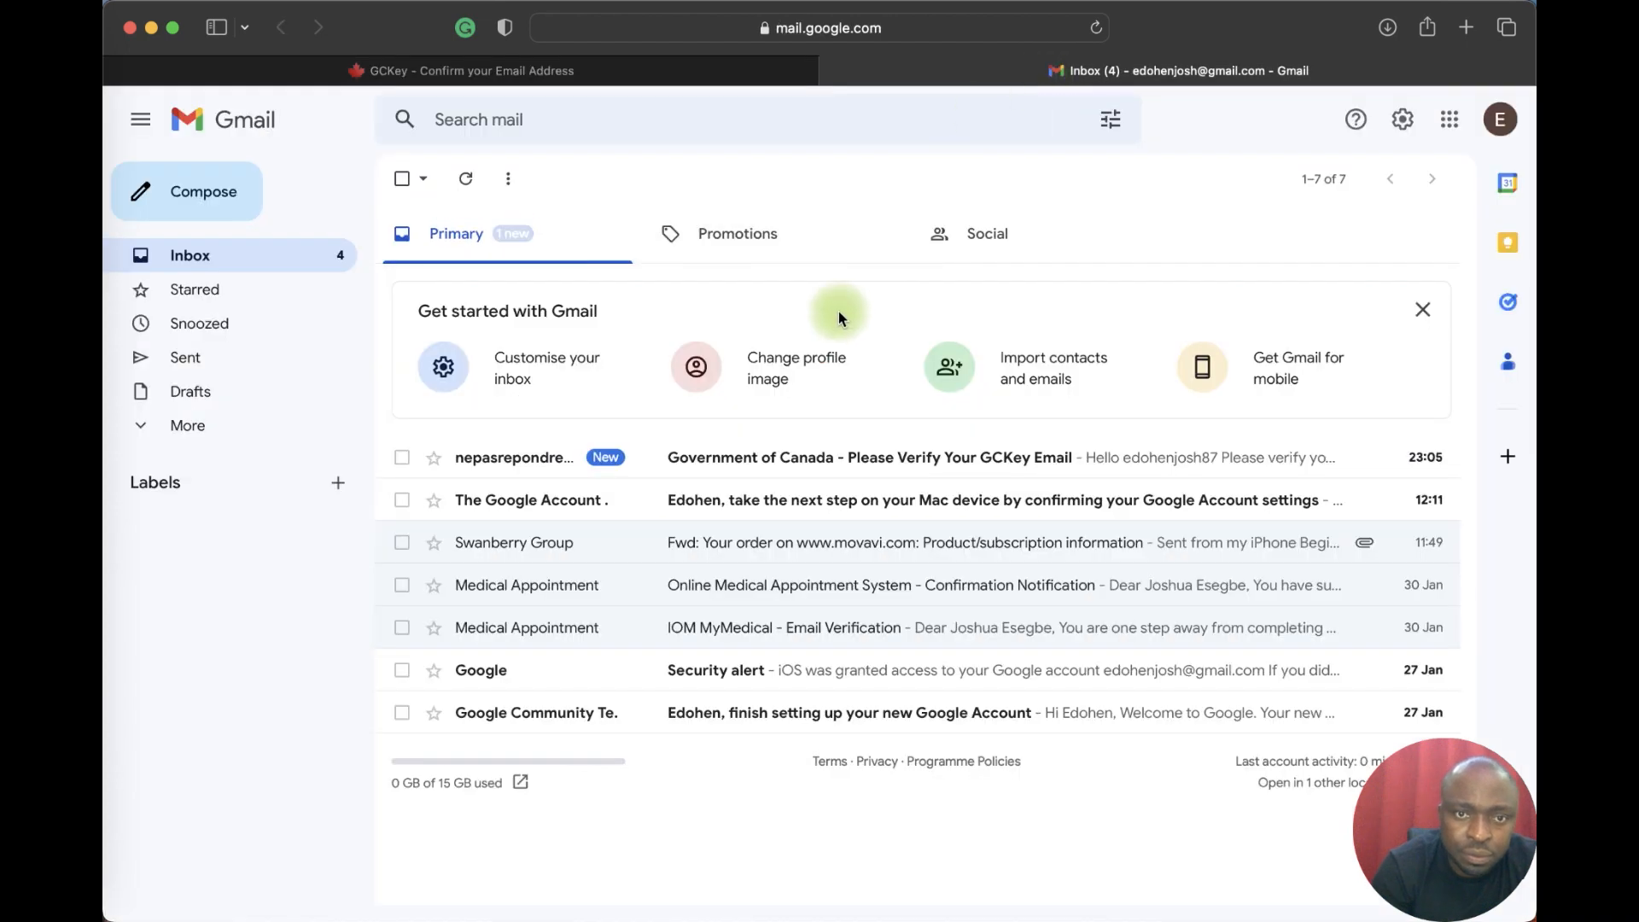
Step: Copy the confirmation code from the 'Please Verify Your GCKey Email' message and return to GCKey
click(726, 459)
scroll(909, 492, down, 3)
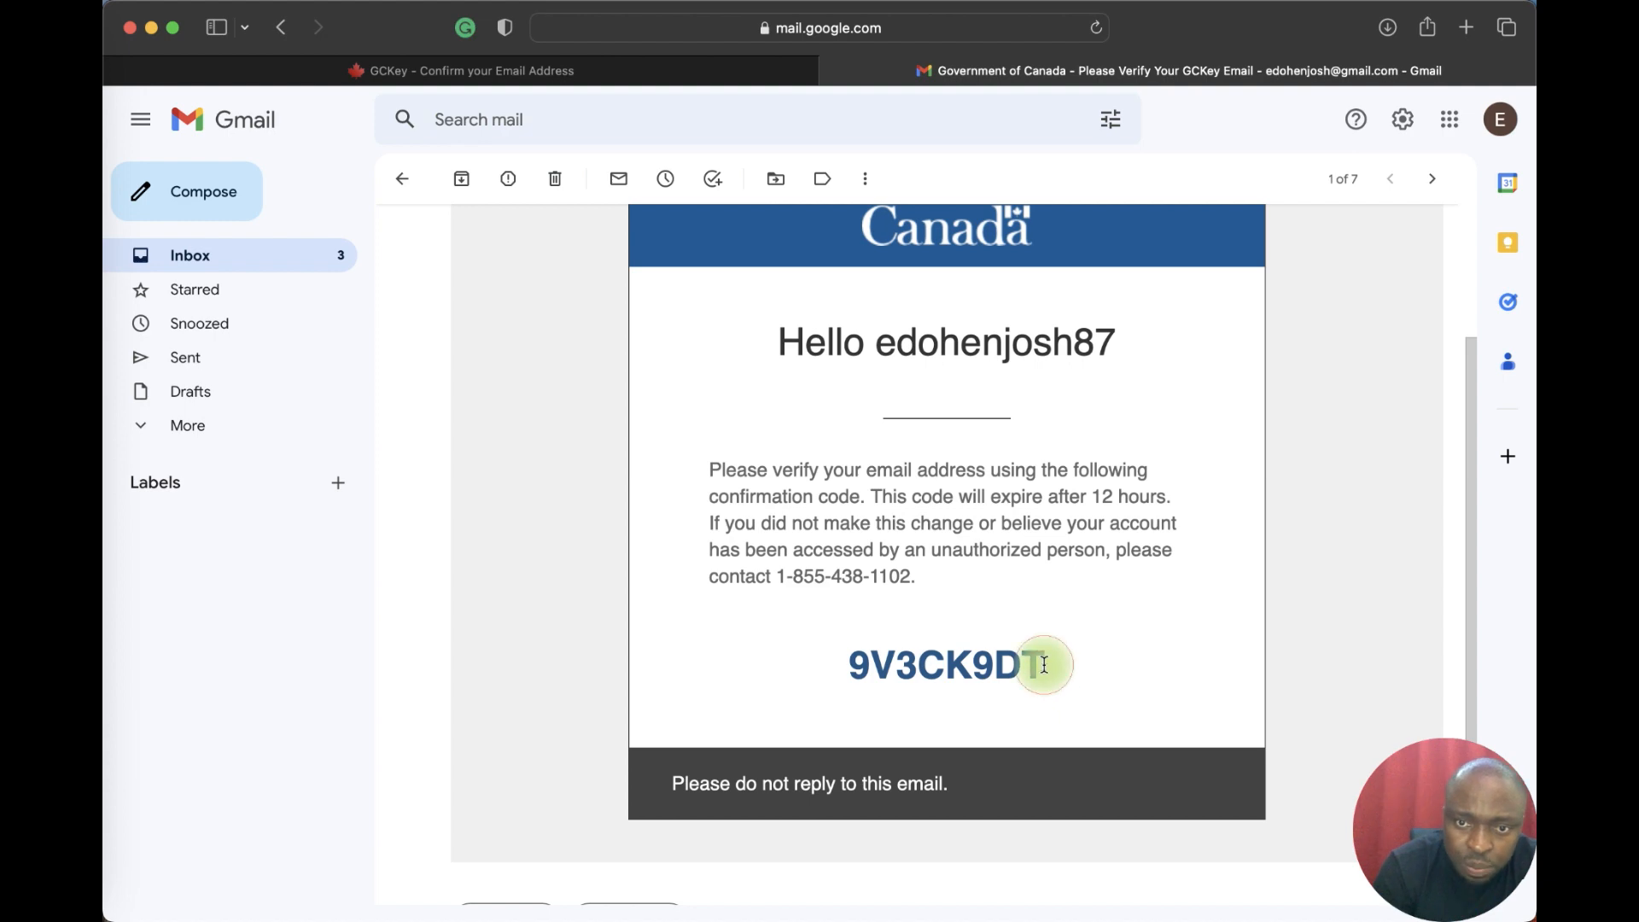
drag(1043, 664, 847, 656)
key(super+c)
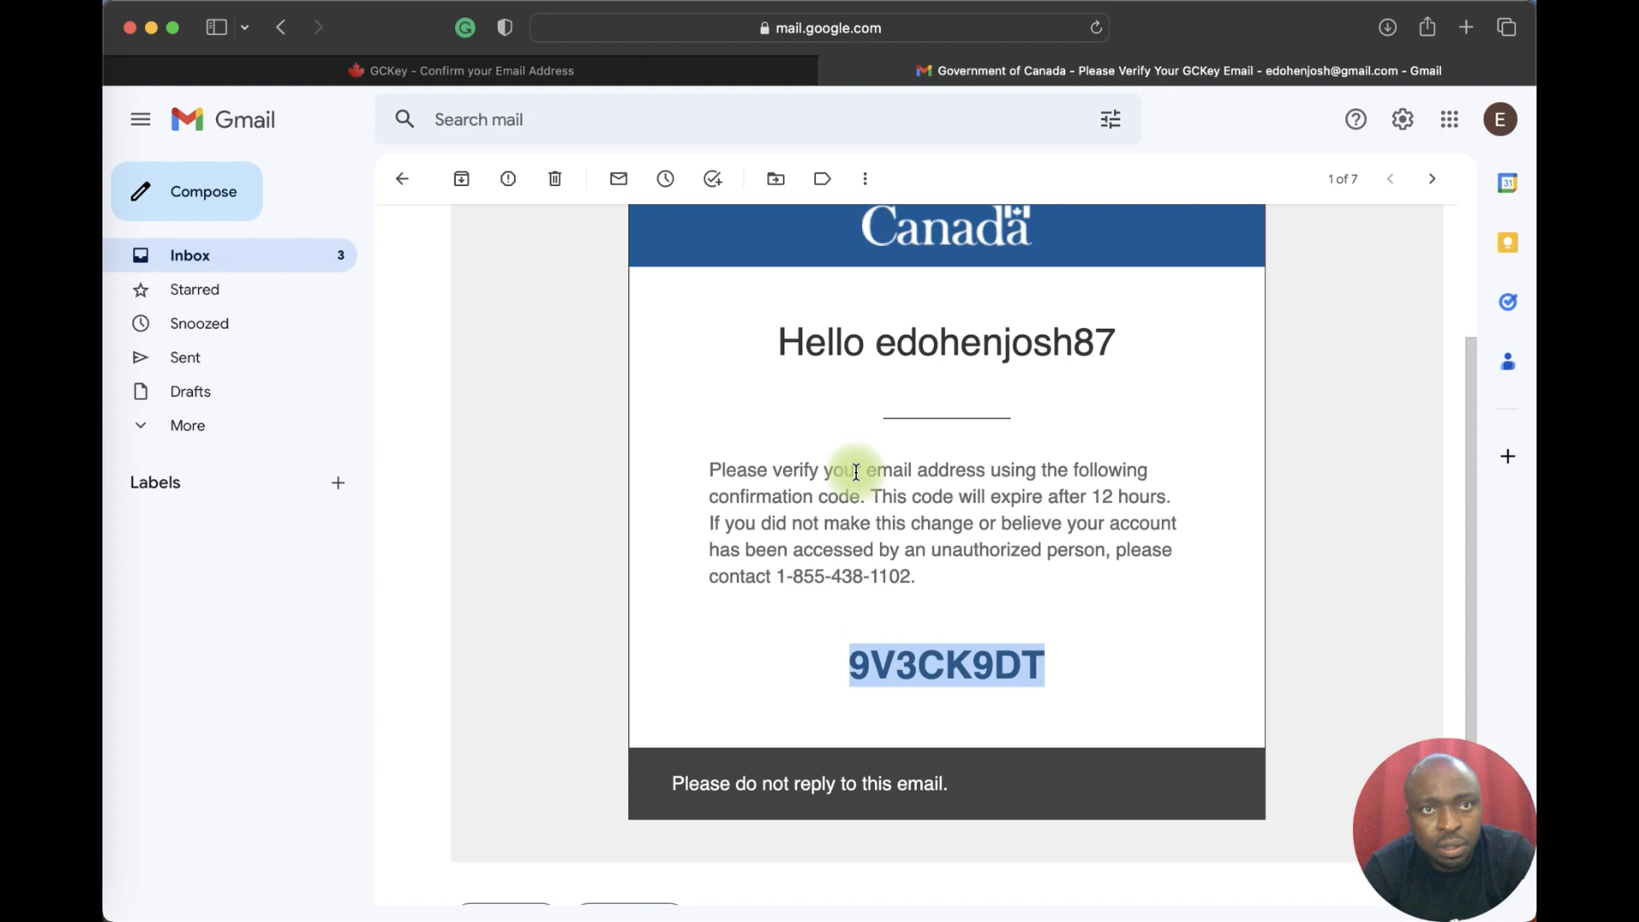
click(556, 71)
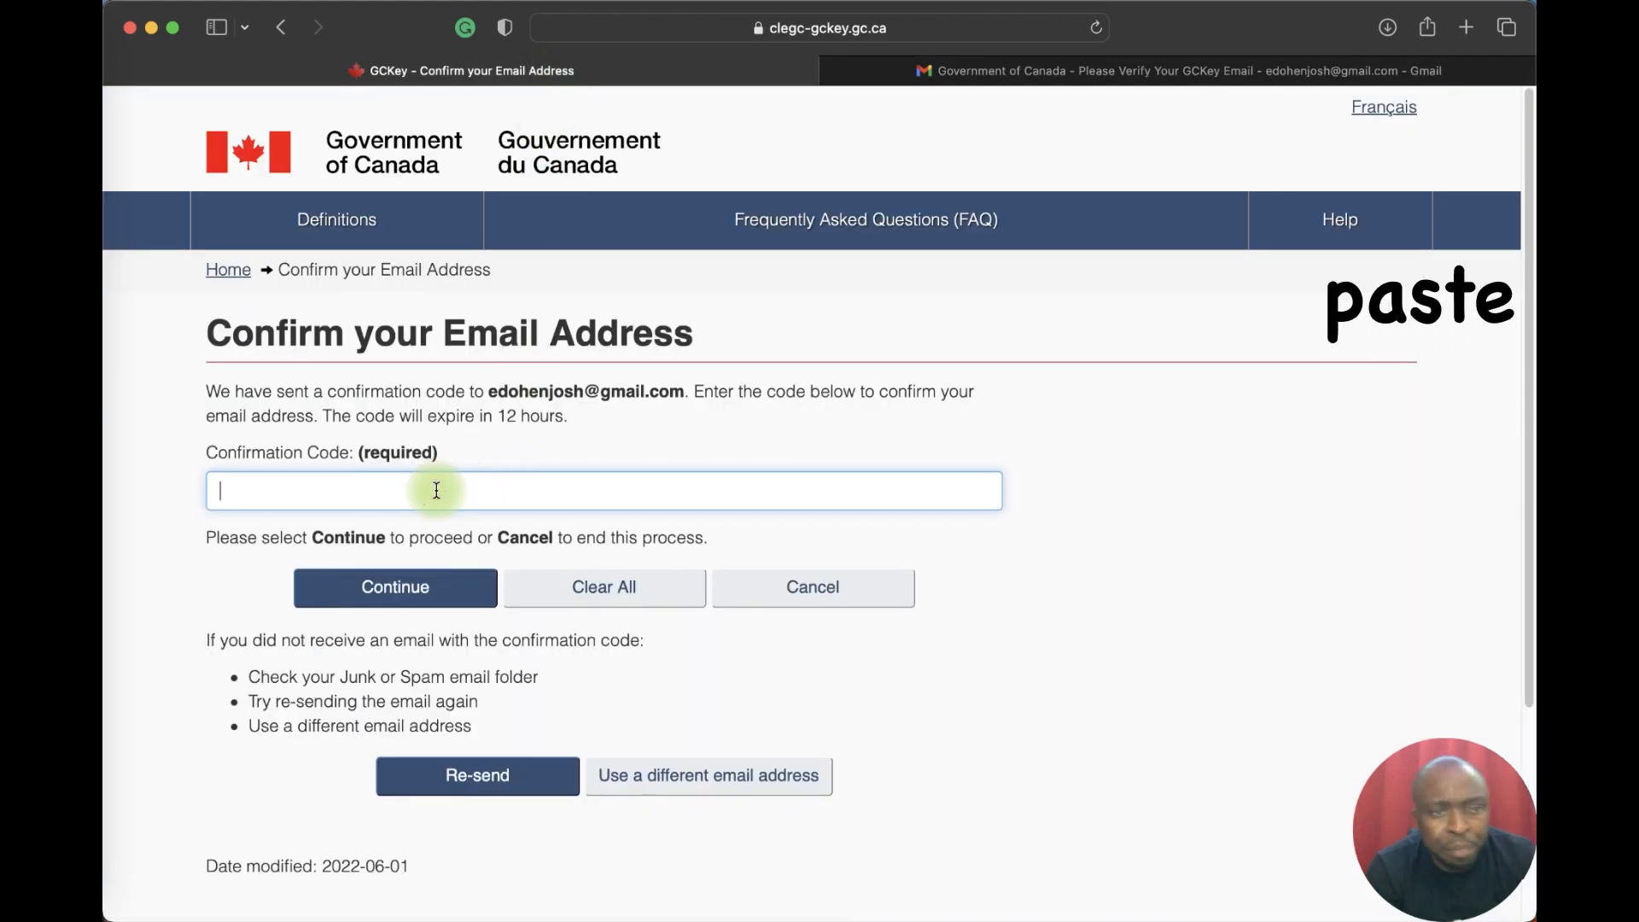
Step: Paste the emailed confirmation code, submit it, and continue past Email Recovery Complete to the Welcome page
key(super+v)
click(453, 585)
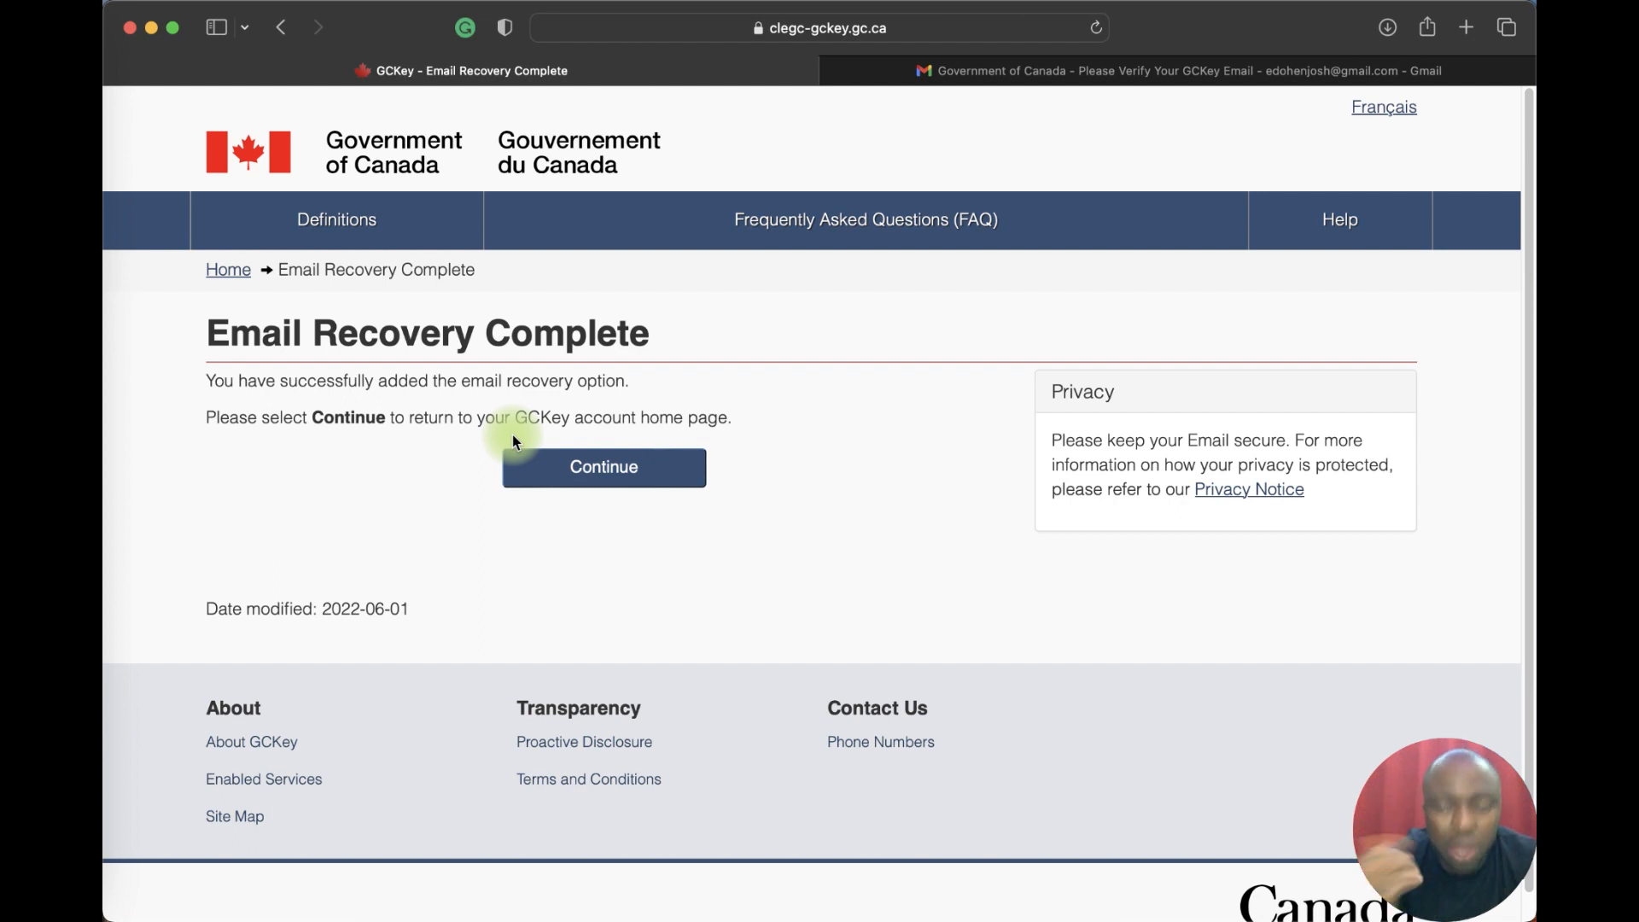
click(549, 472)
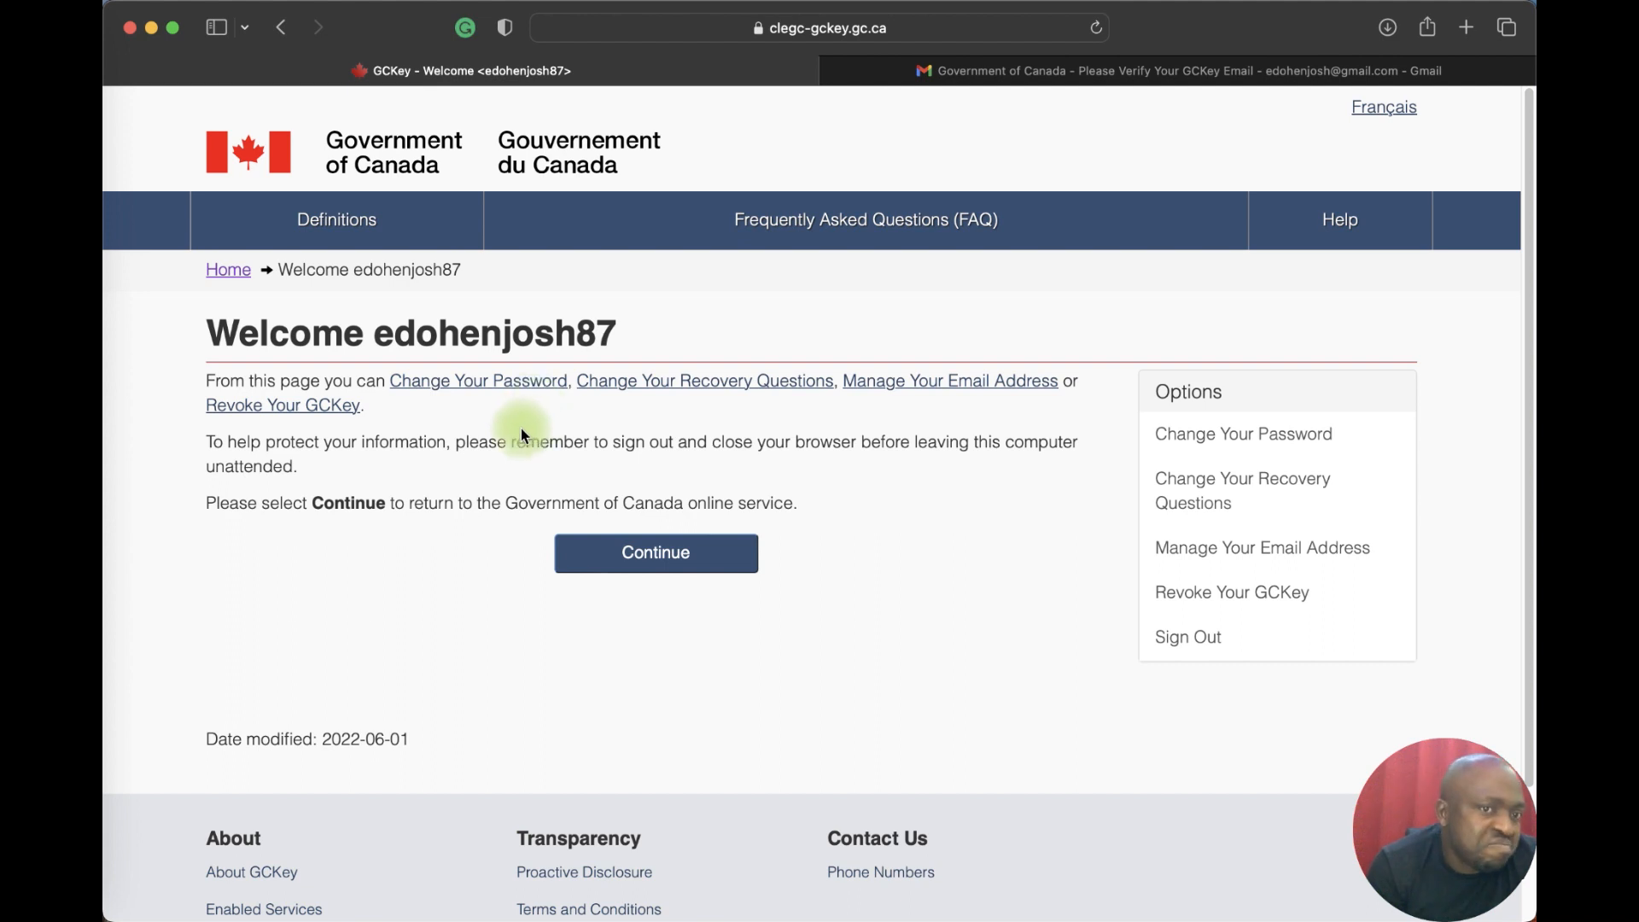
Step: Return to IRCC, accept the Terms and Conditions, and select the Given Name field
click(607, 557)
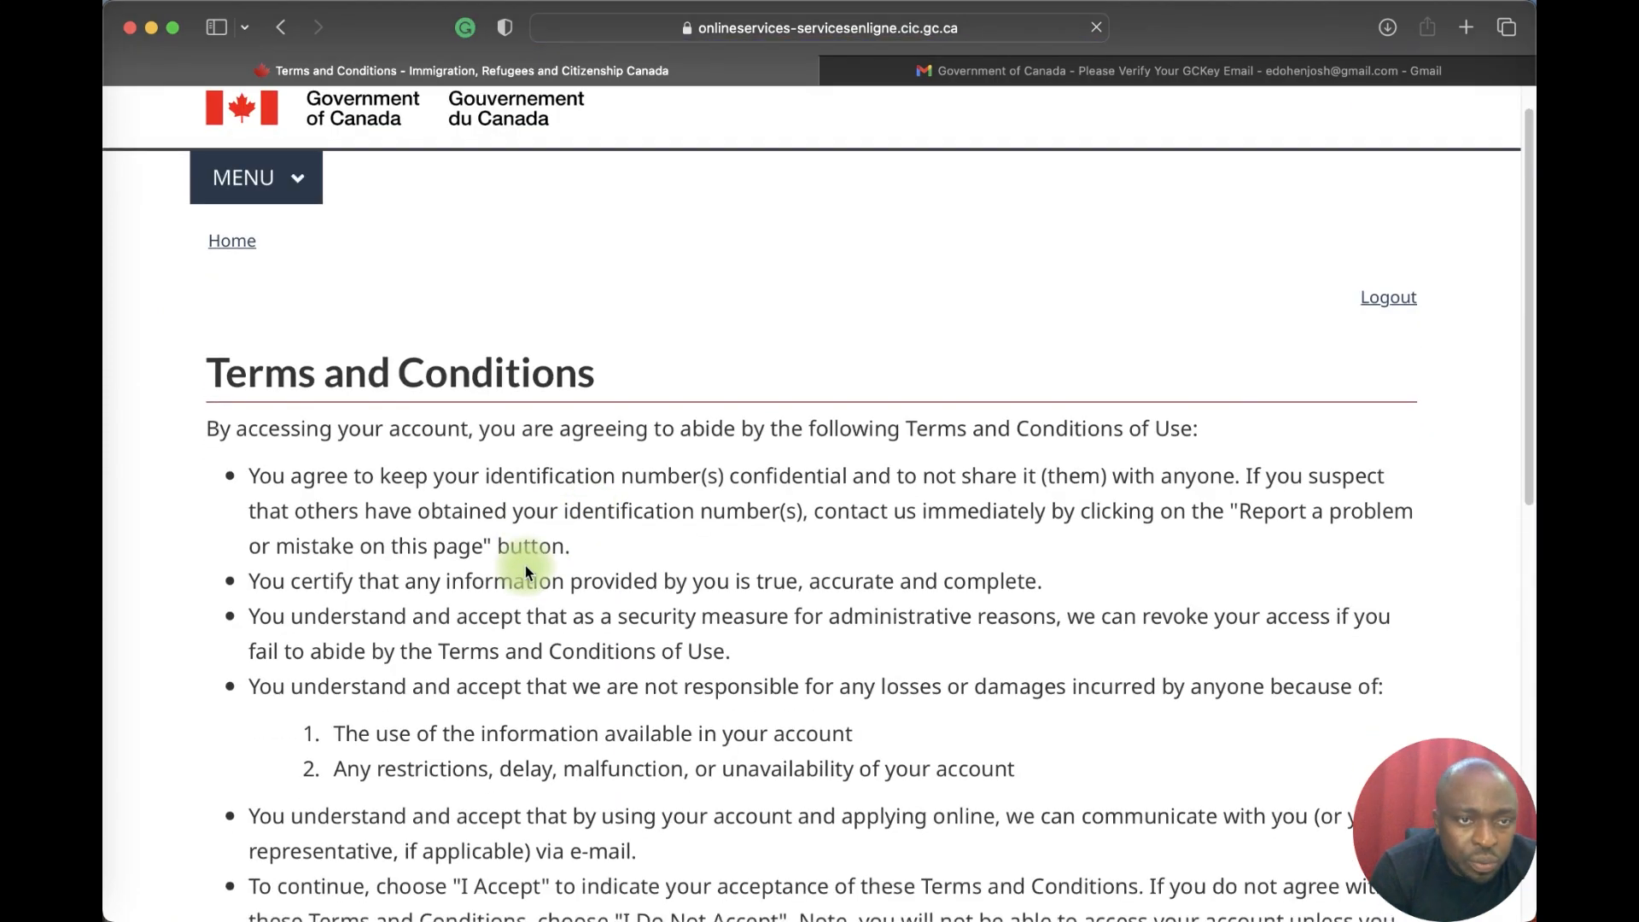
scroll(525, 565, down, 10)
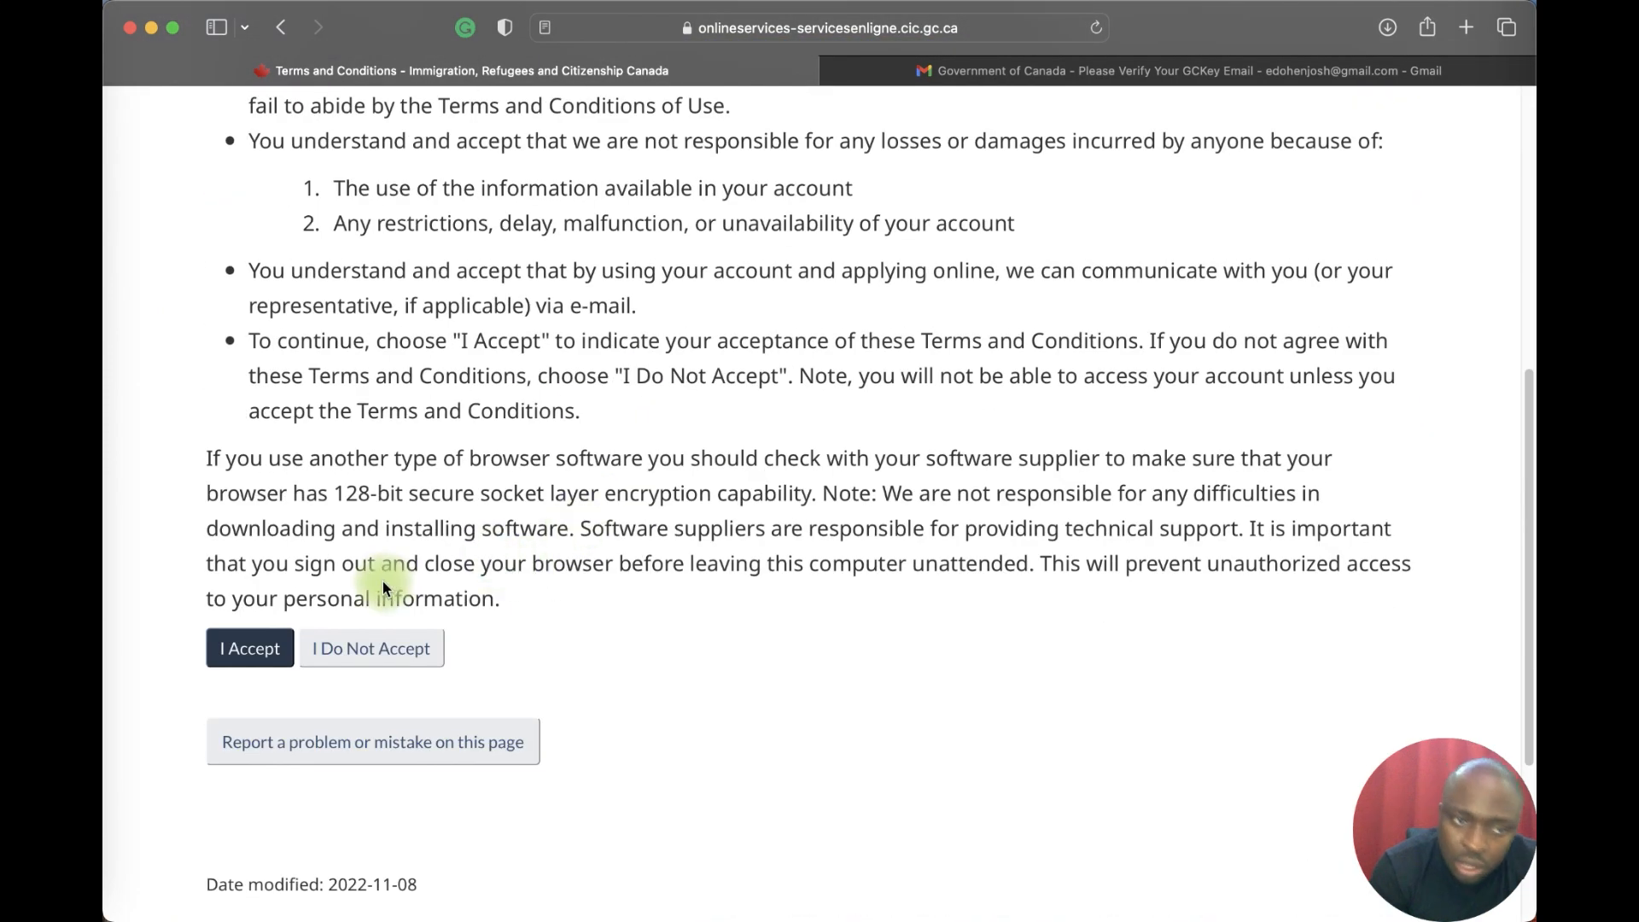
click(247, 651)
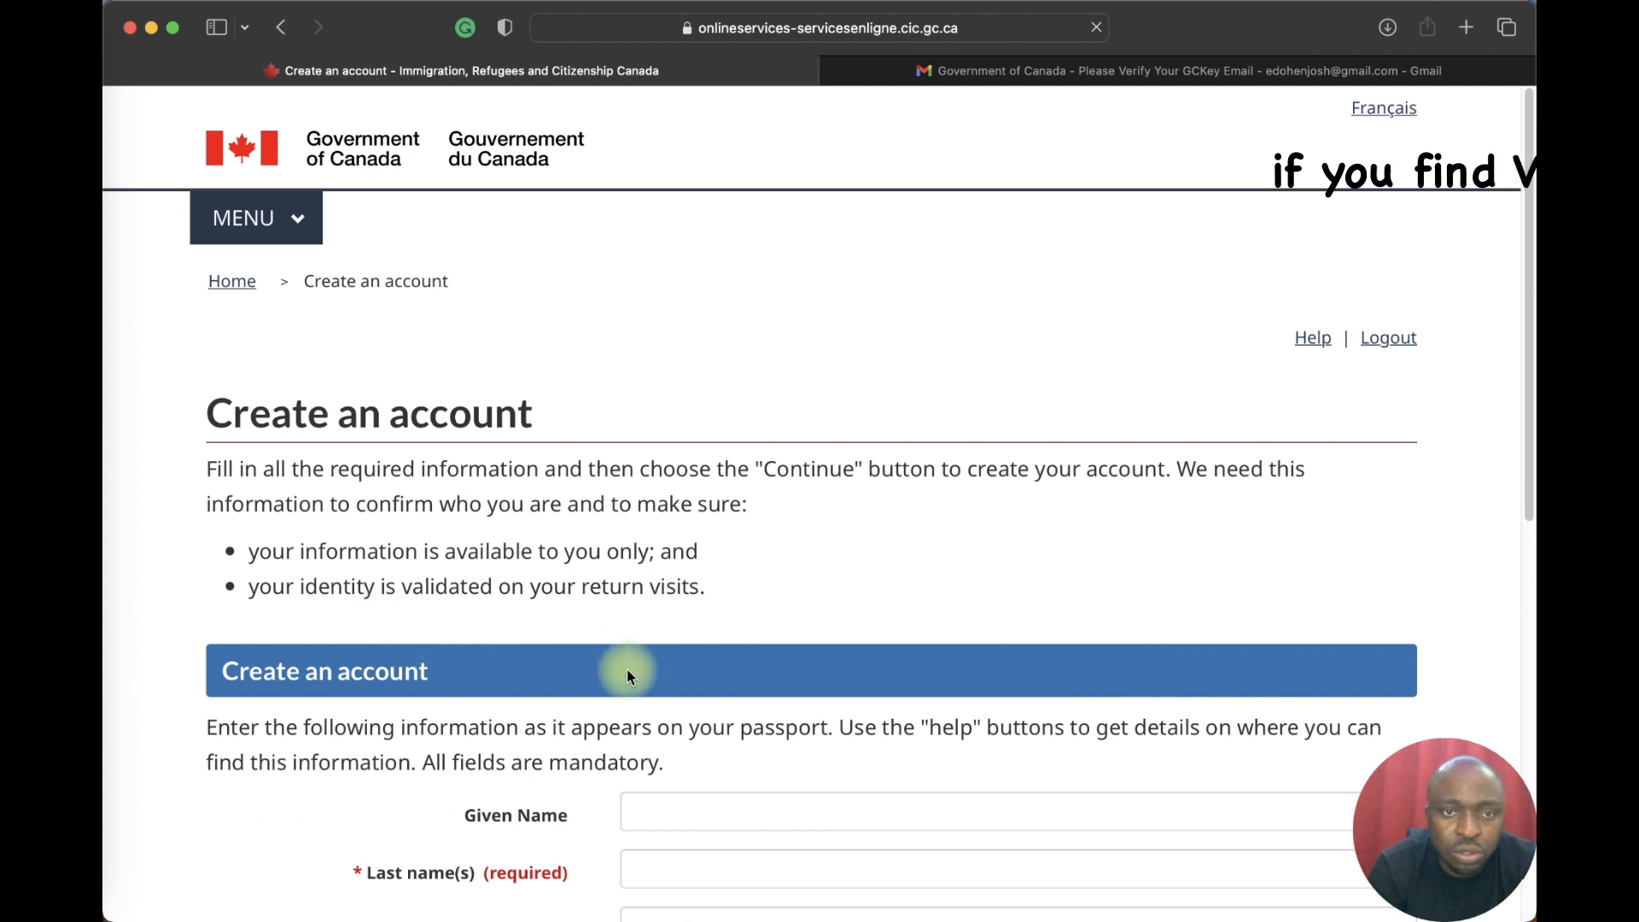
scroll(621, 673, down, 1)
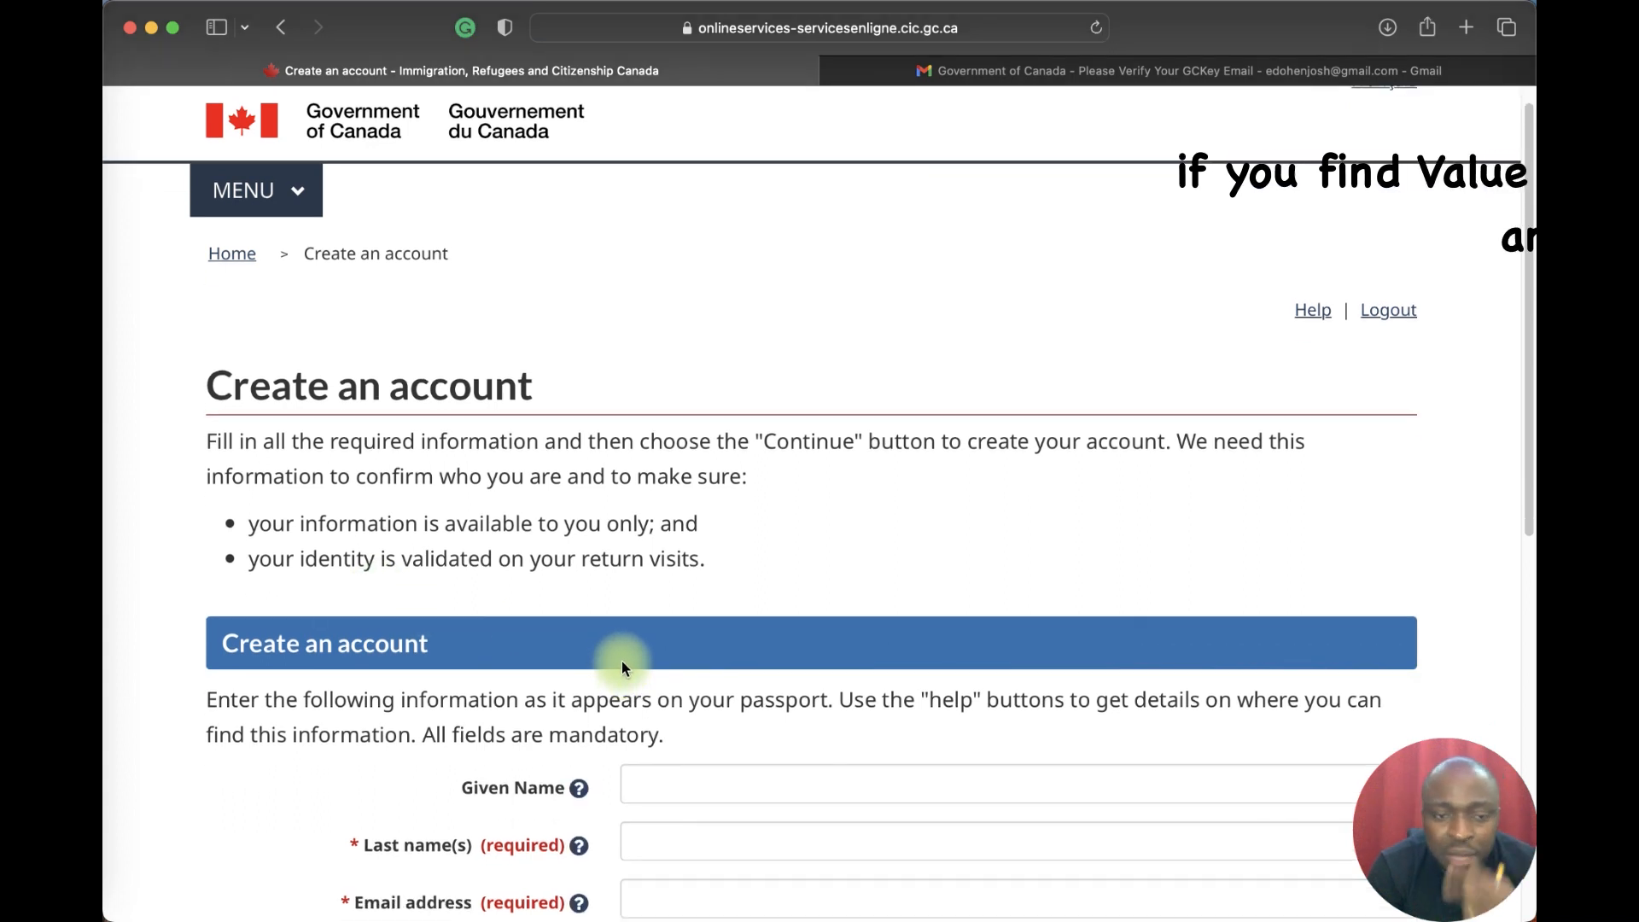
scroll(622, 670, down, 1)
scroll(621, 679, down, 1)
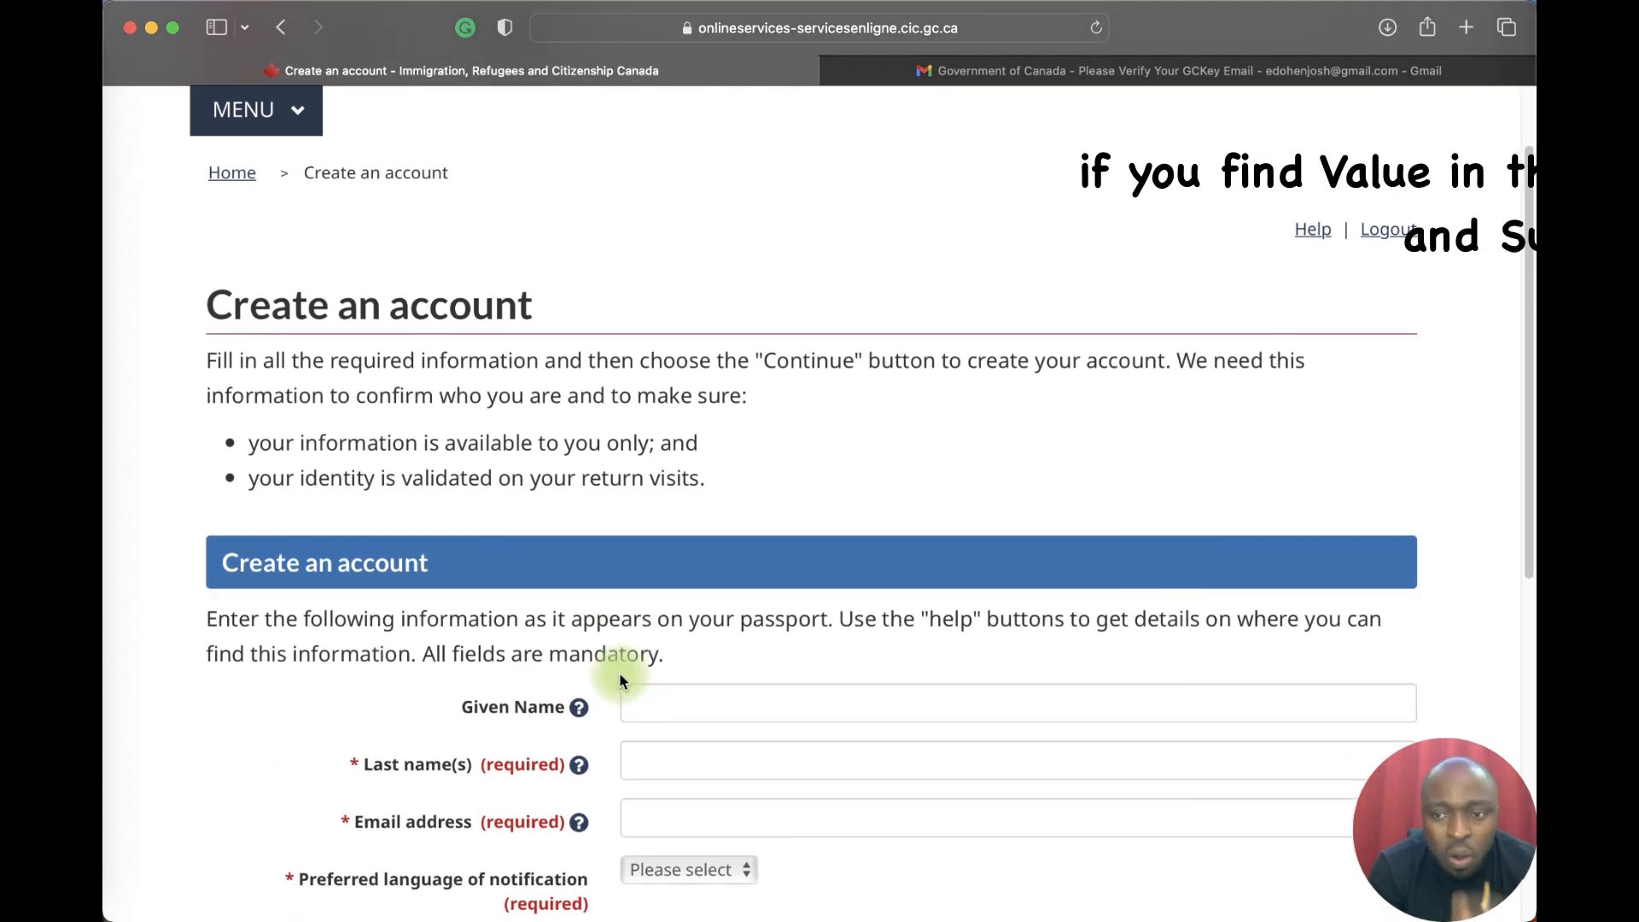
scroll(647, 683, down, 1)
click(685, 670)
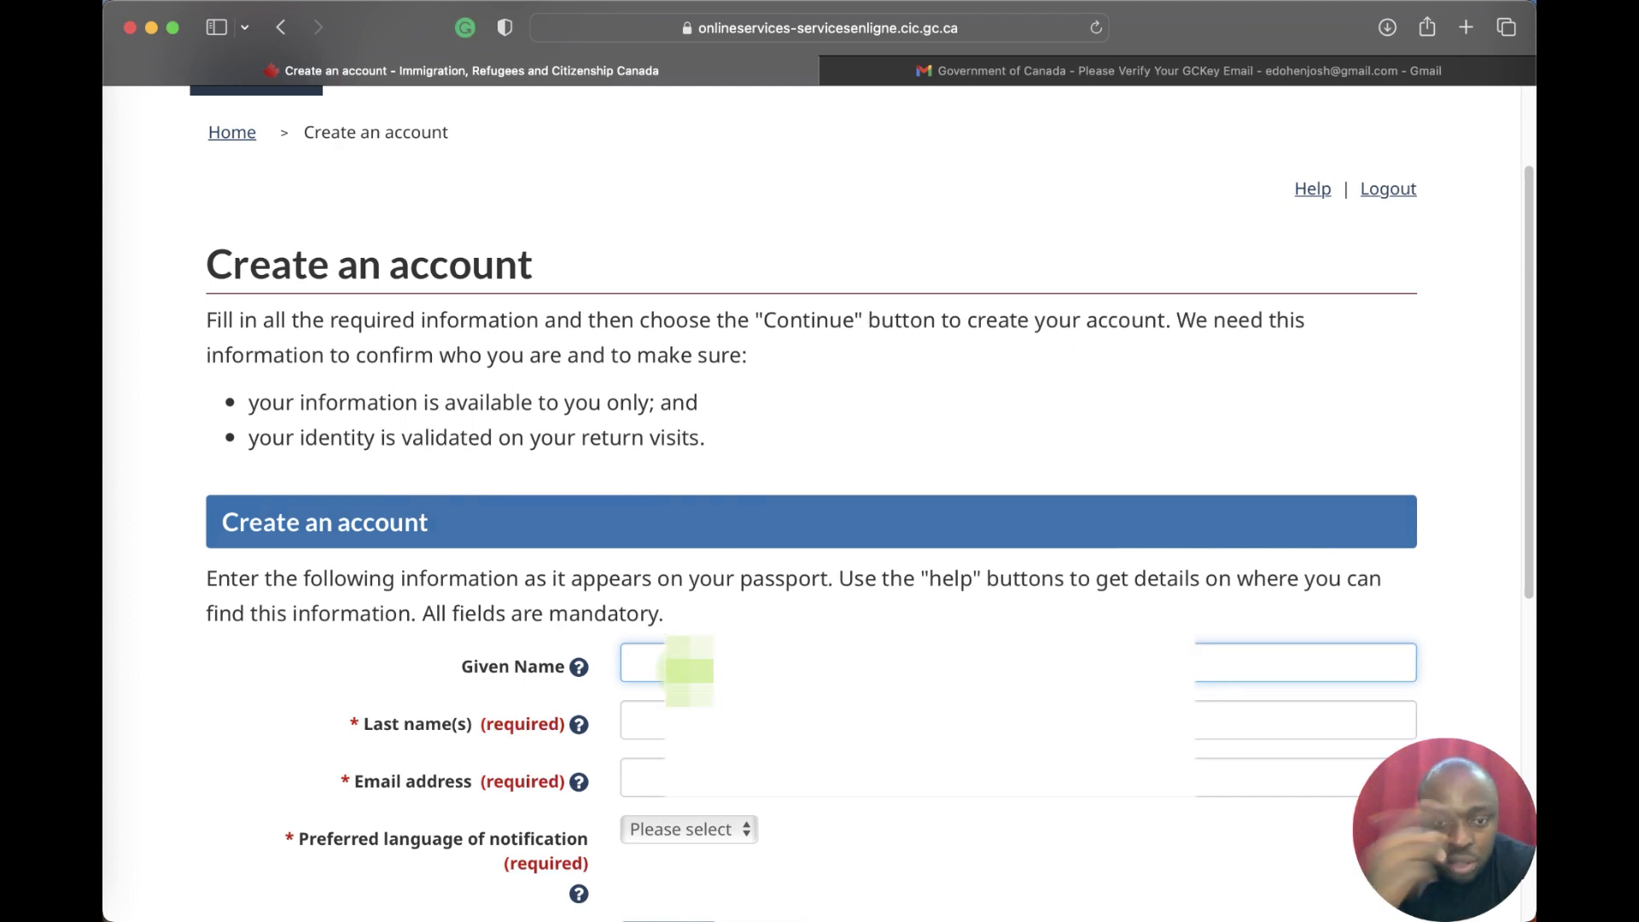
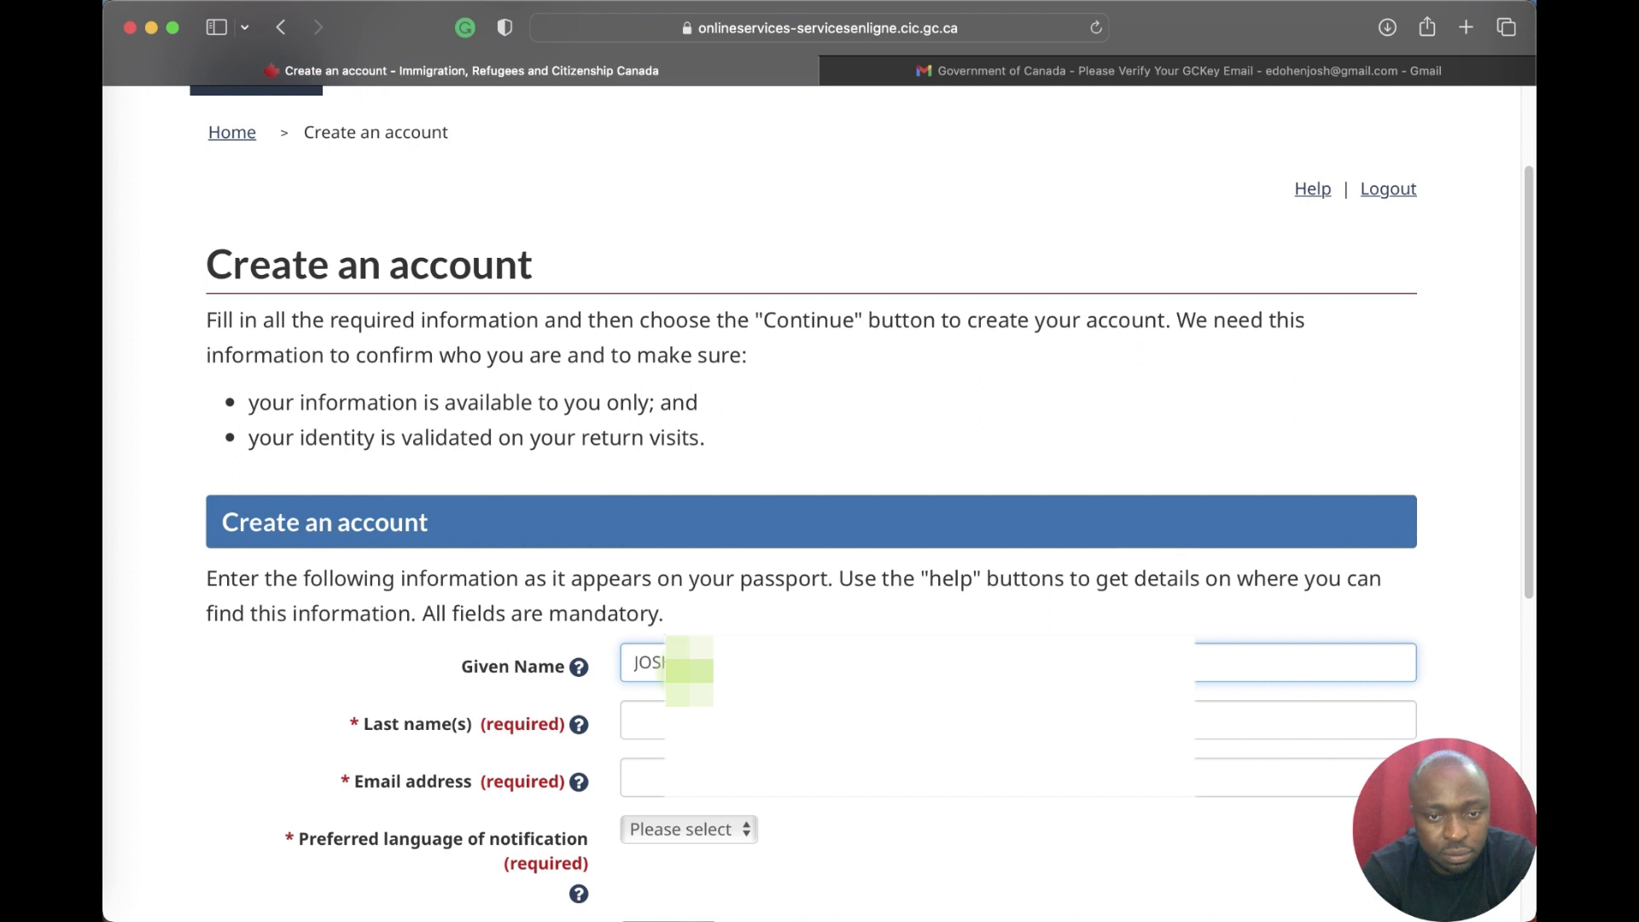
Step: Fill in the given name and last name, then move to the email address field
click(665, 720)
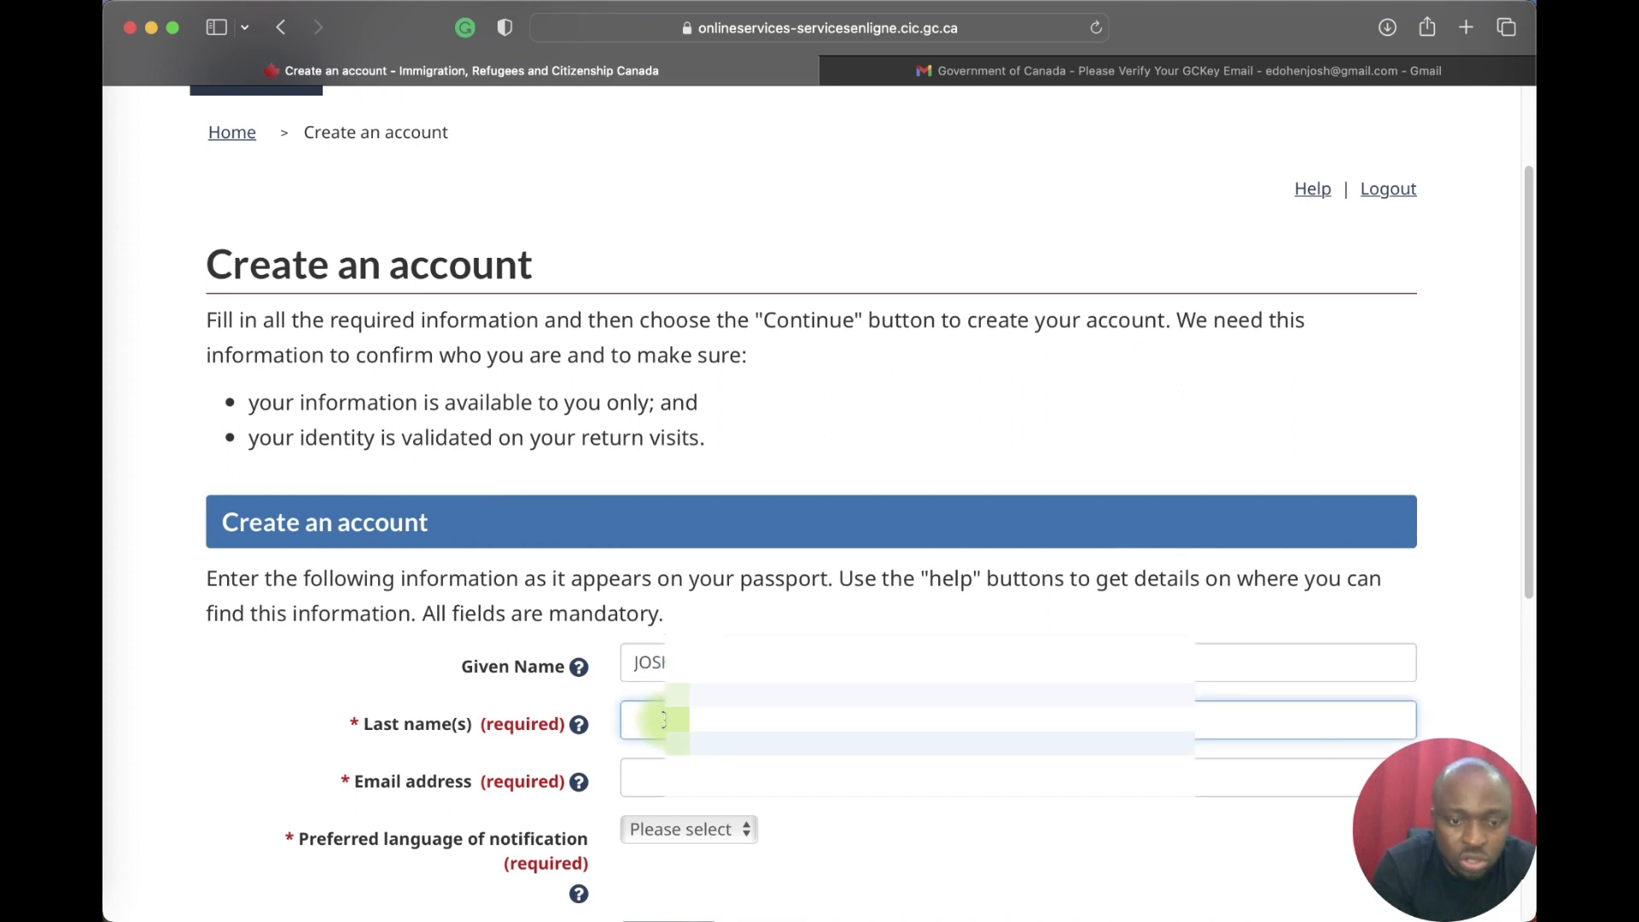
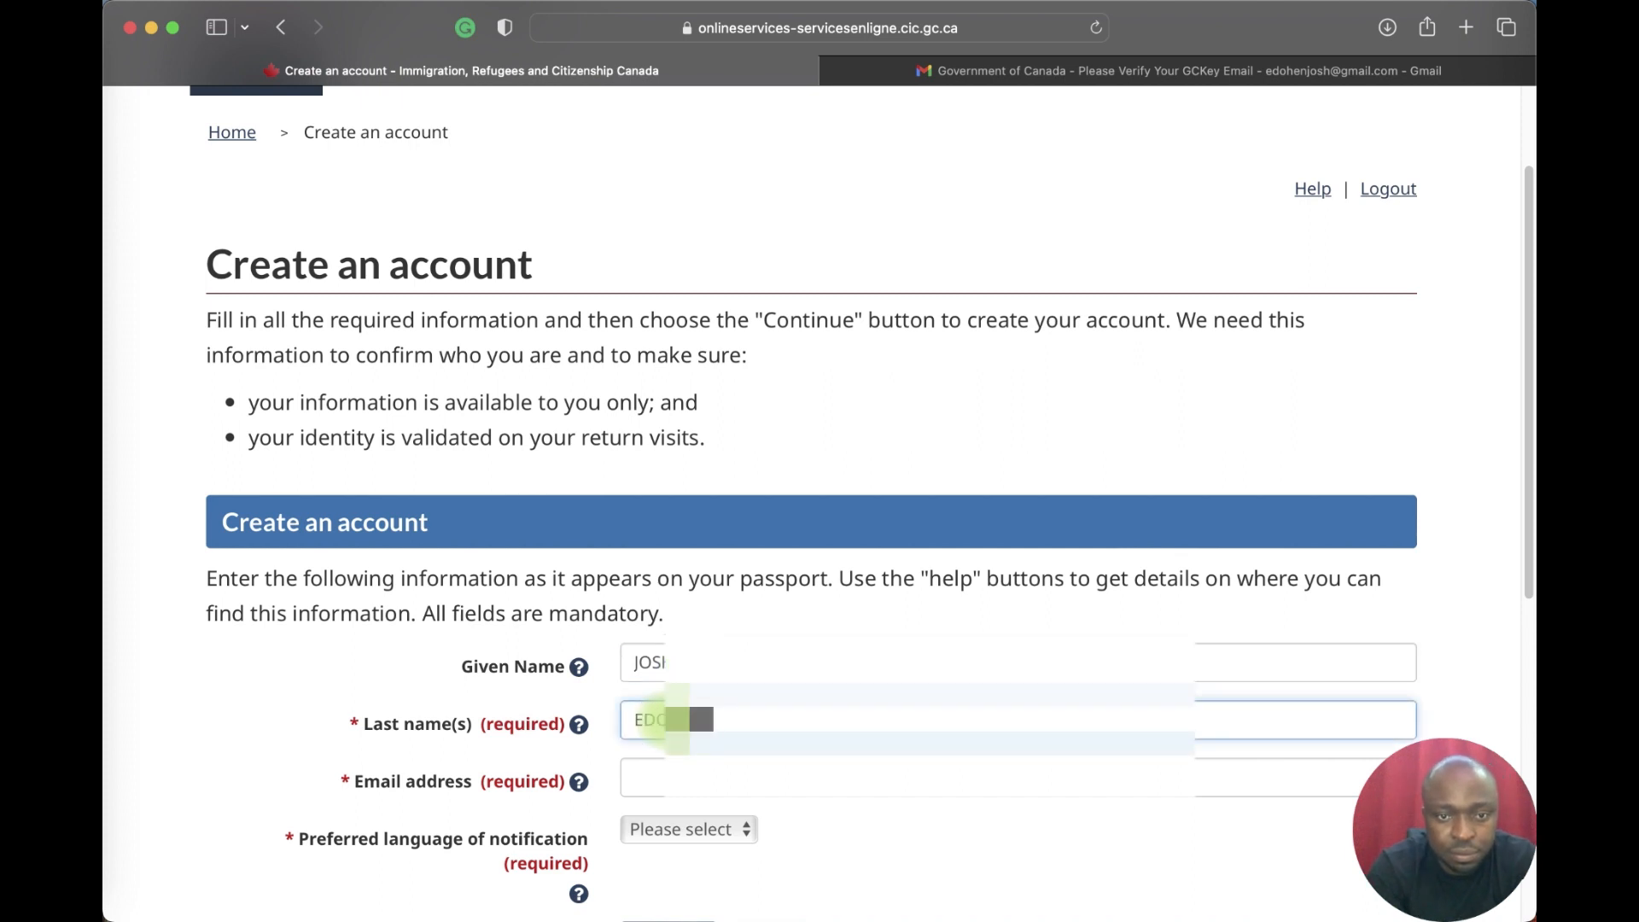
click(713, 777)
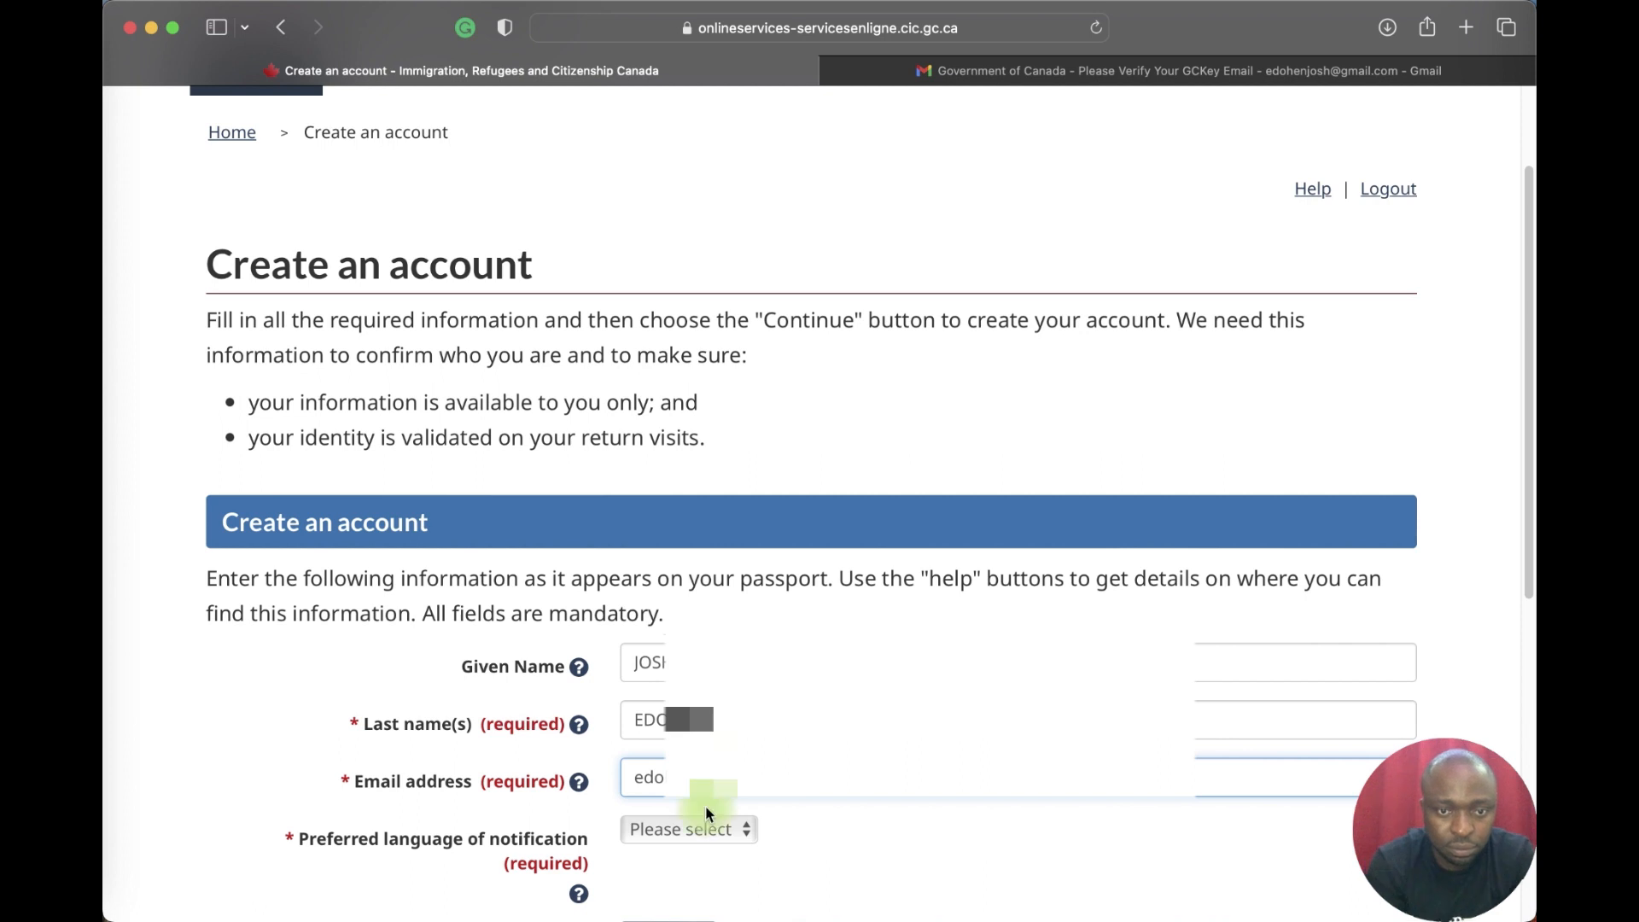
Step: Set English as the preferred notification language and submit the account details
scroll(675, 811, down, 1)
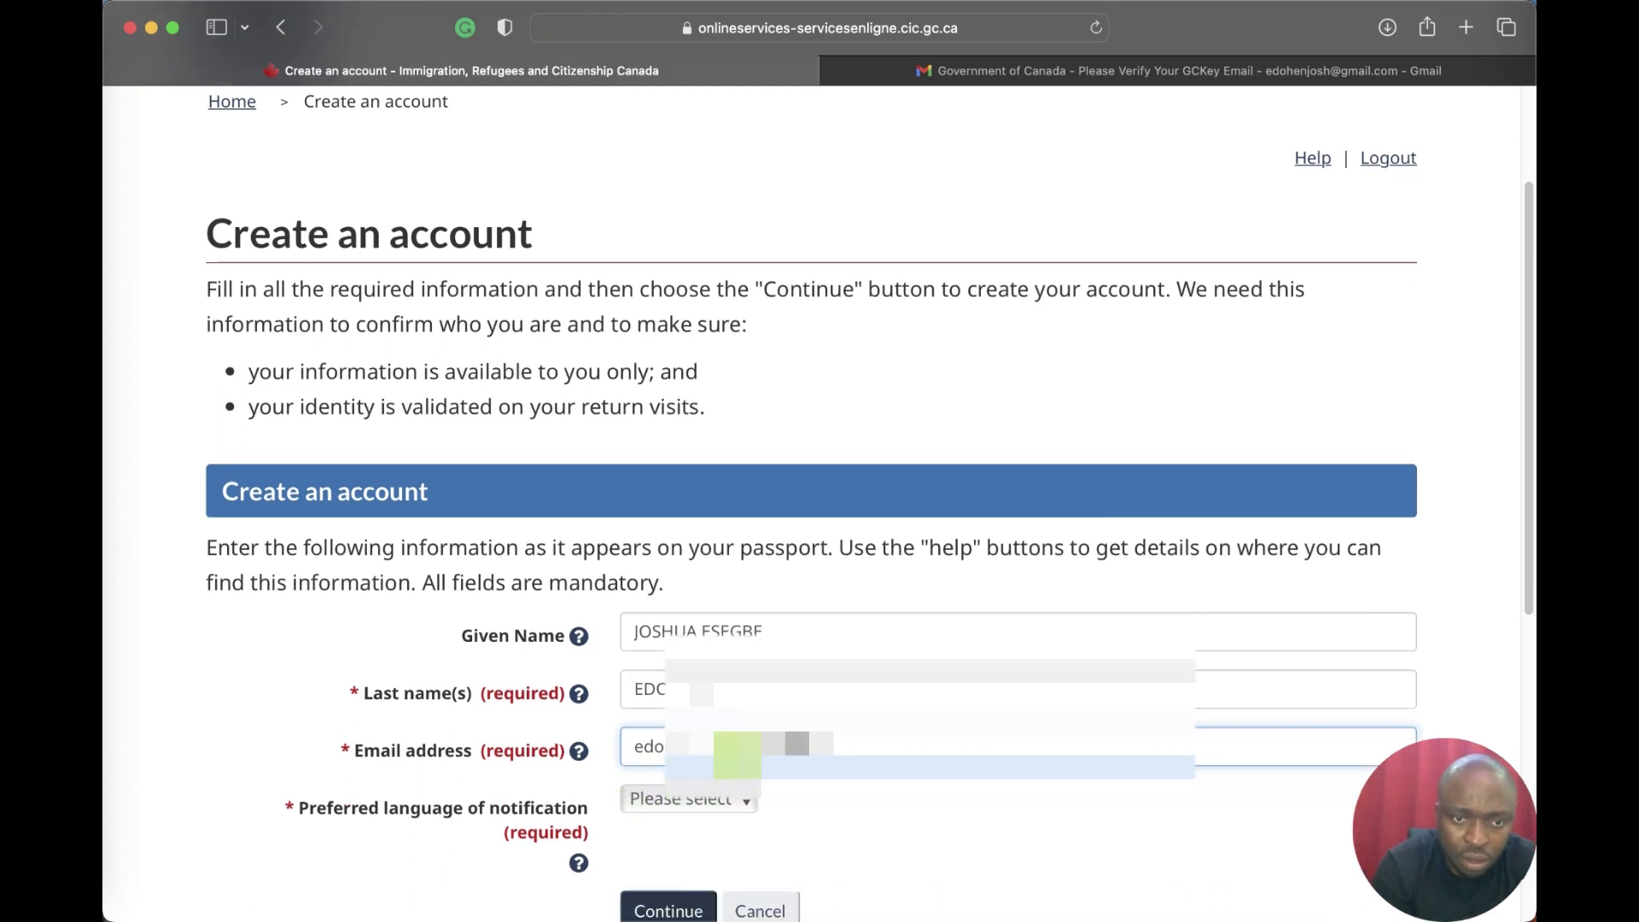
click(680, 801)
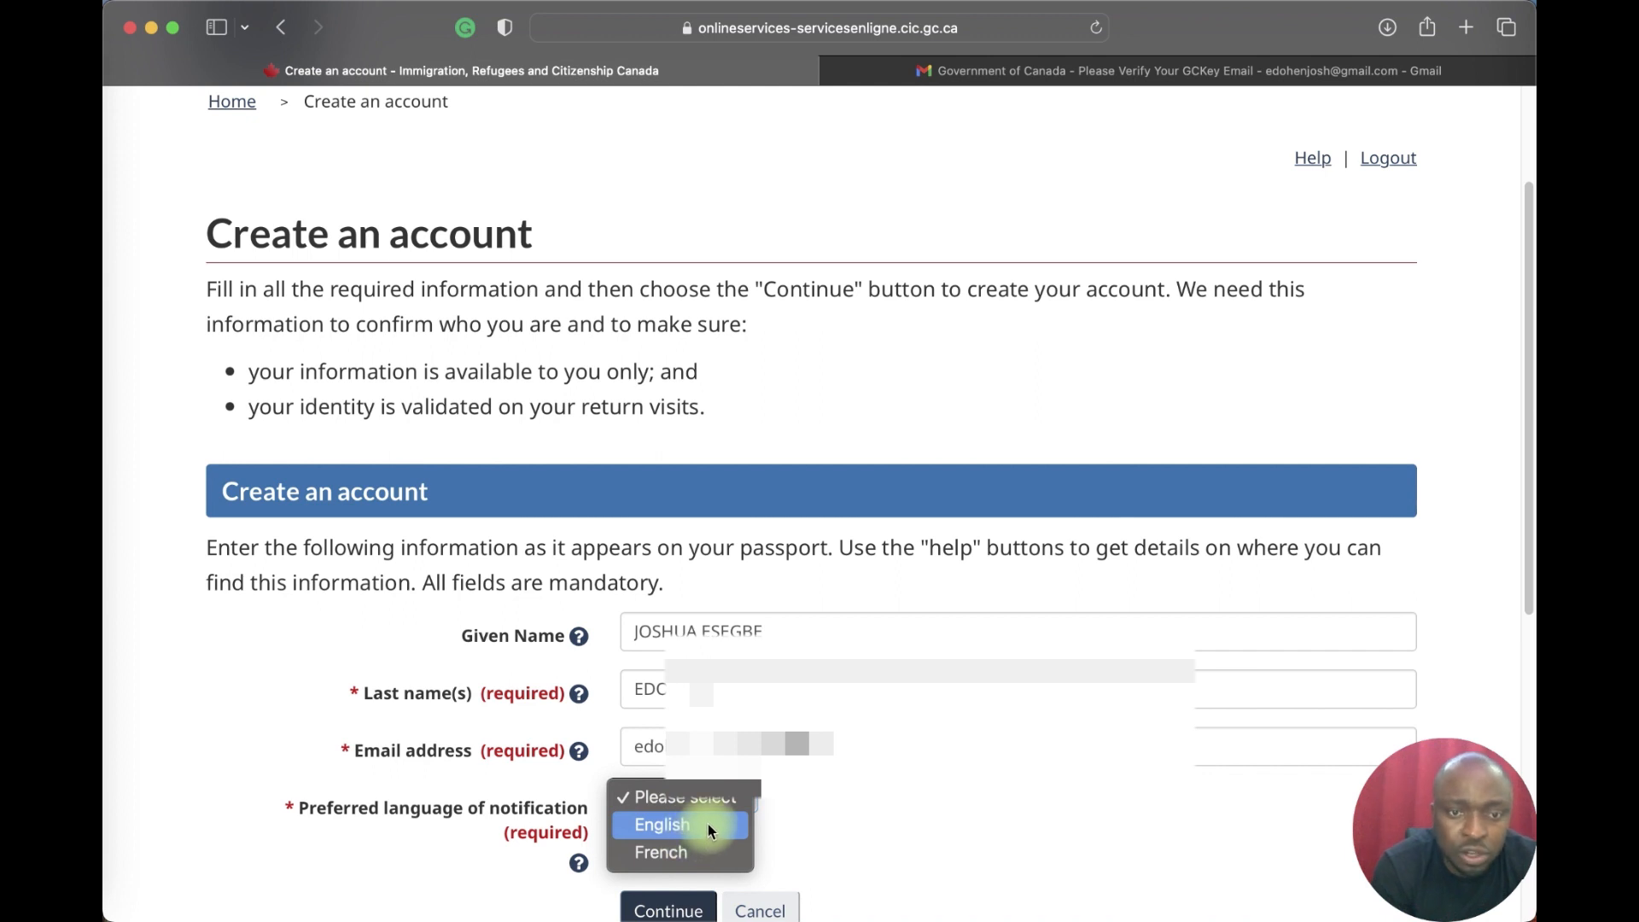
click(707, 826)
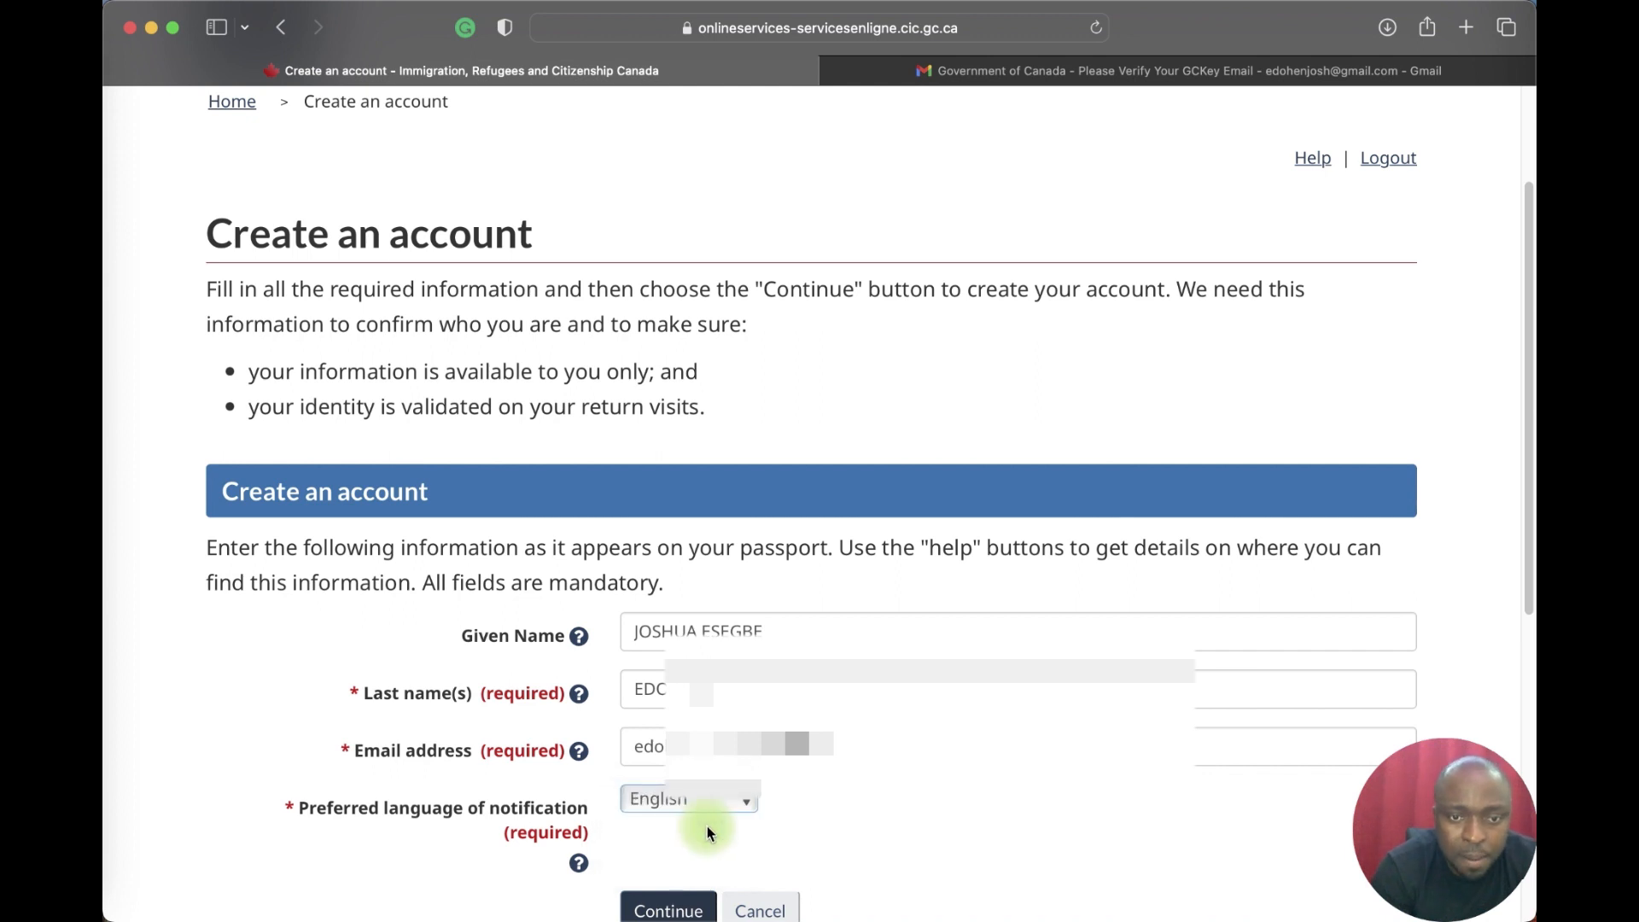
scroll(668, 817, down, 5)
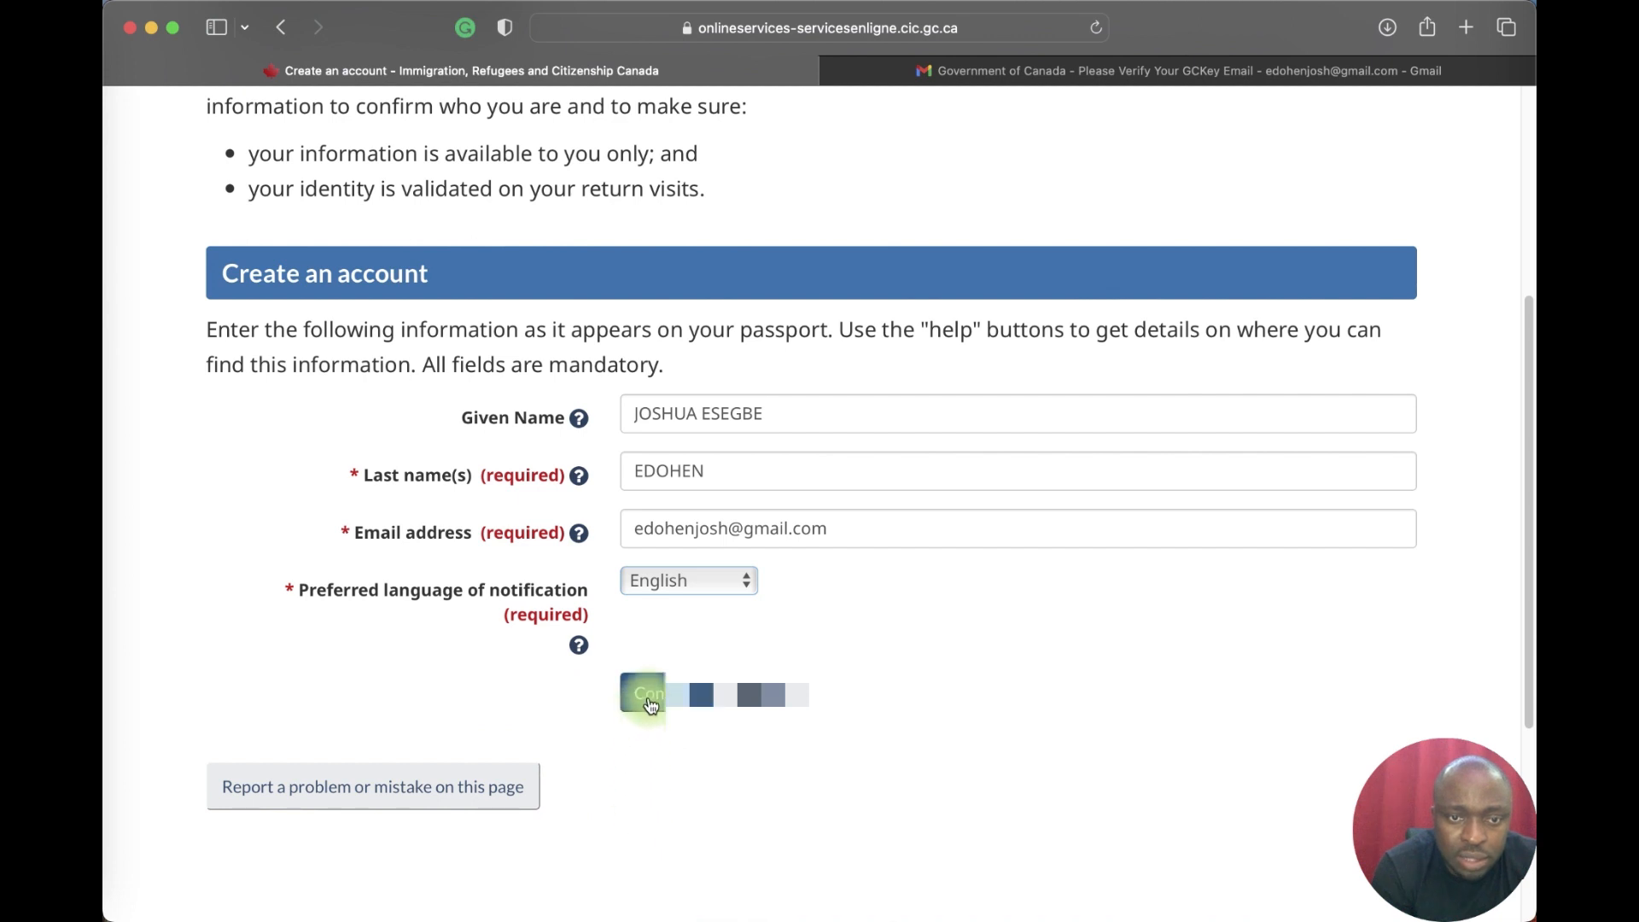
click(645, 707)
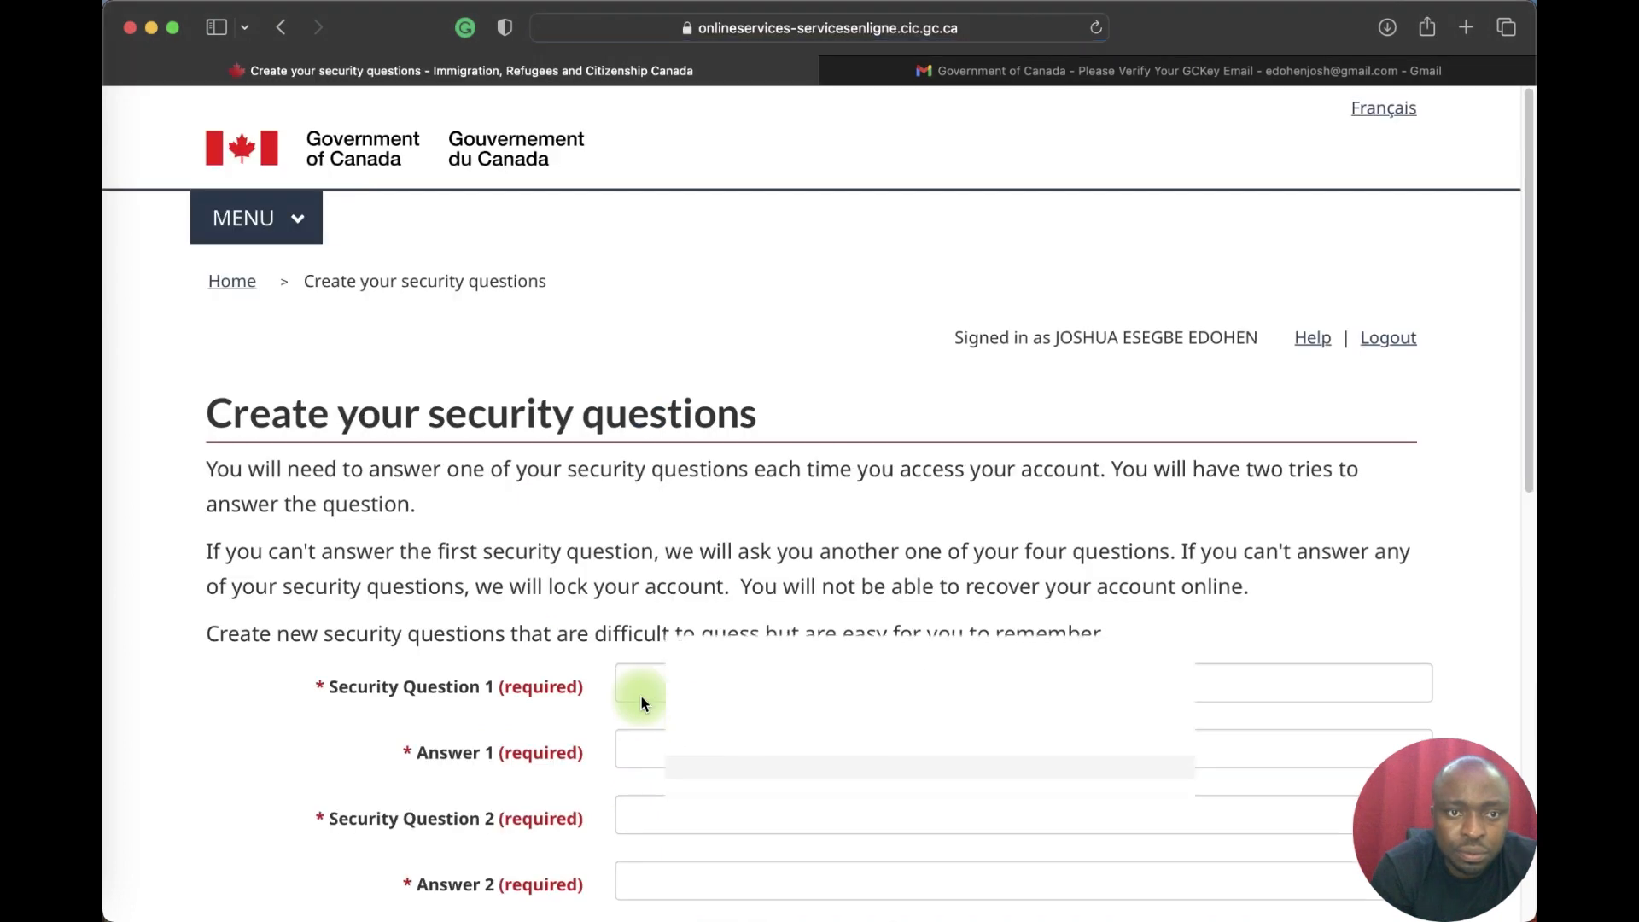
Step: Write the first security question about your first name and enter its answer
scroll(738, 515, down, 5)
scroll(748, 527, down, 4)
scroll(739, 523, up, 3)
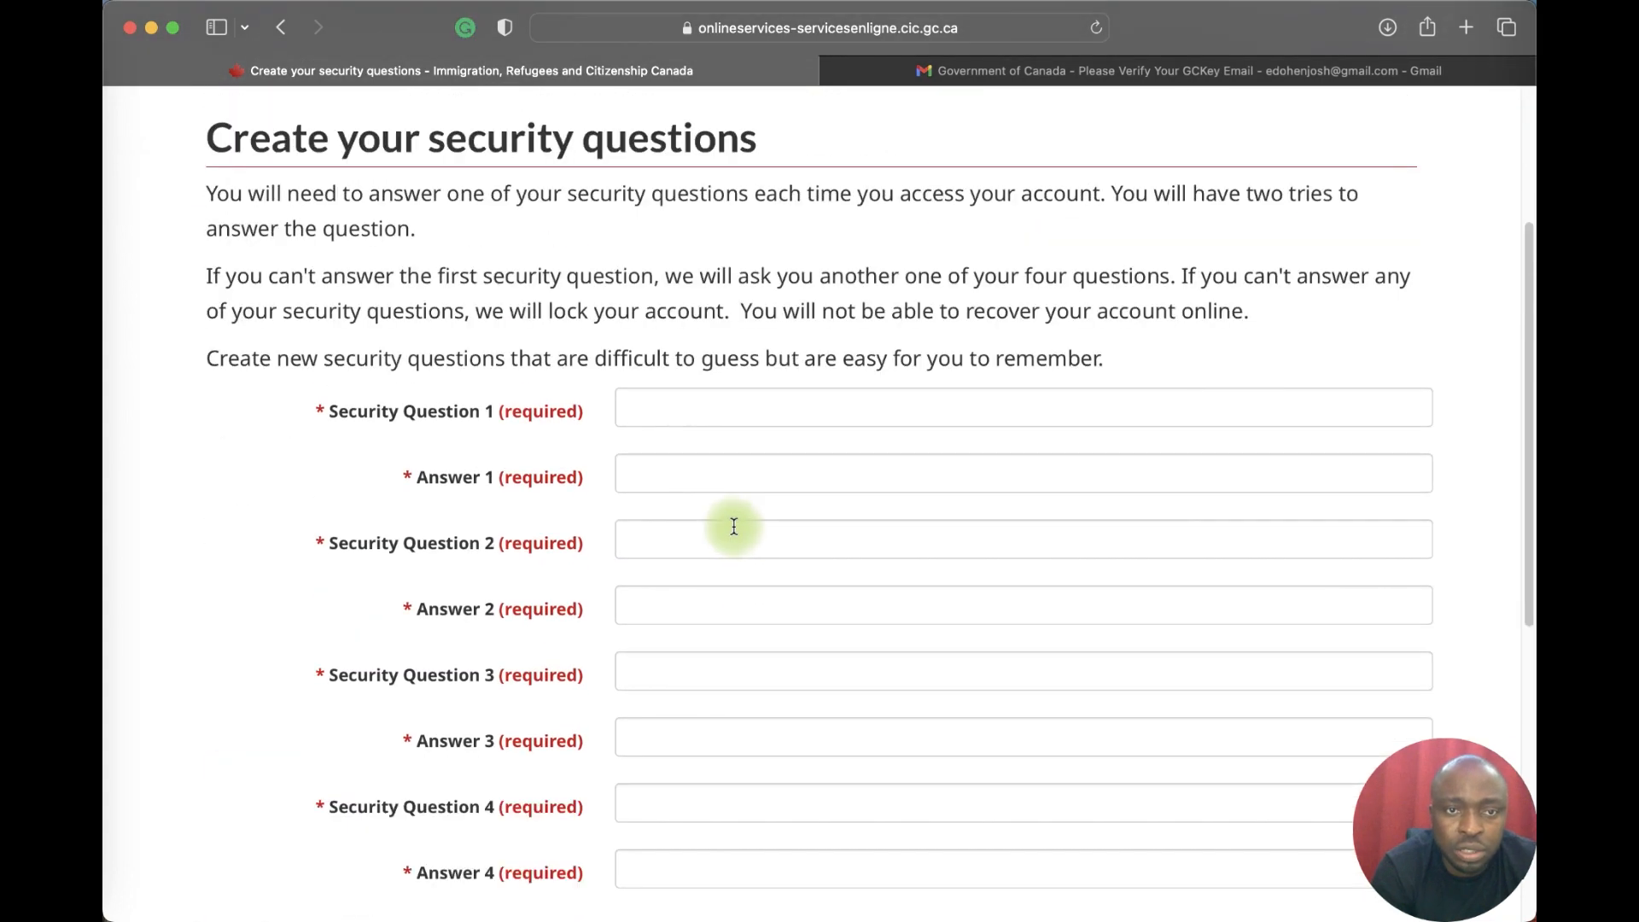
scroll(752, 481, up, 1)
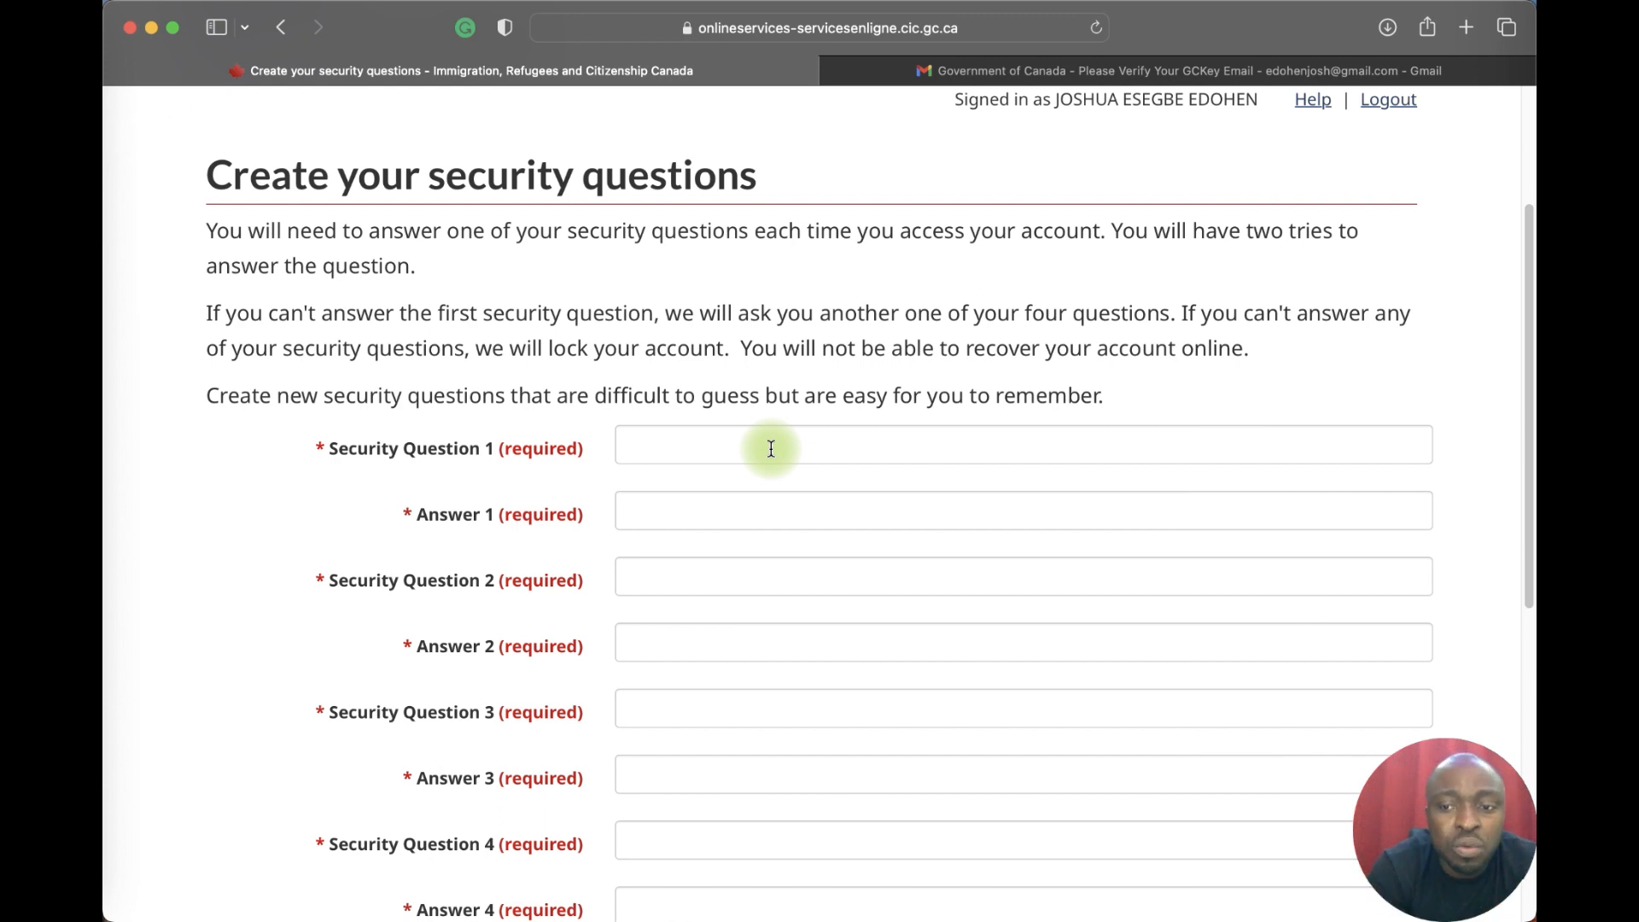
click(737, 450)
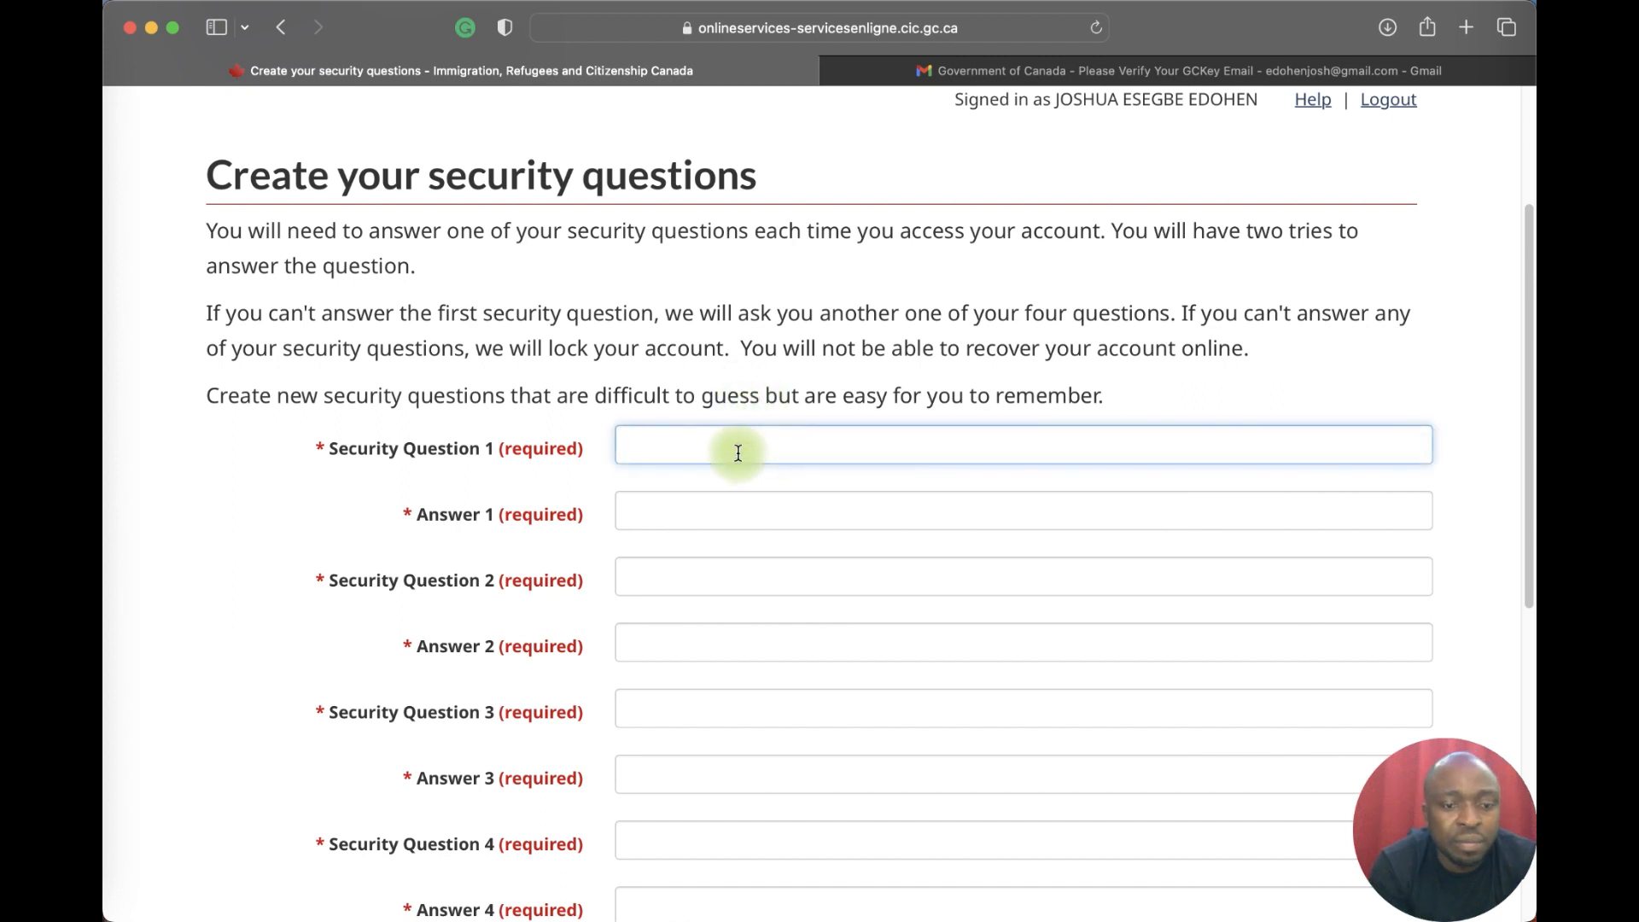
text(w)
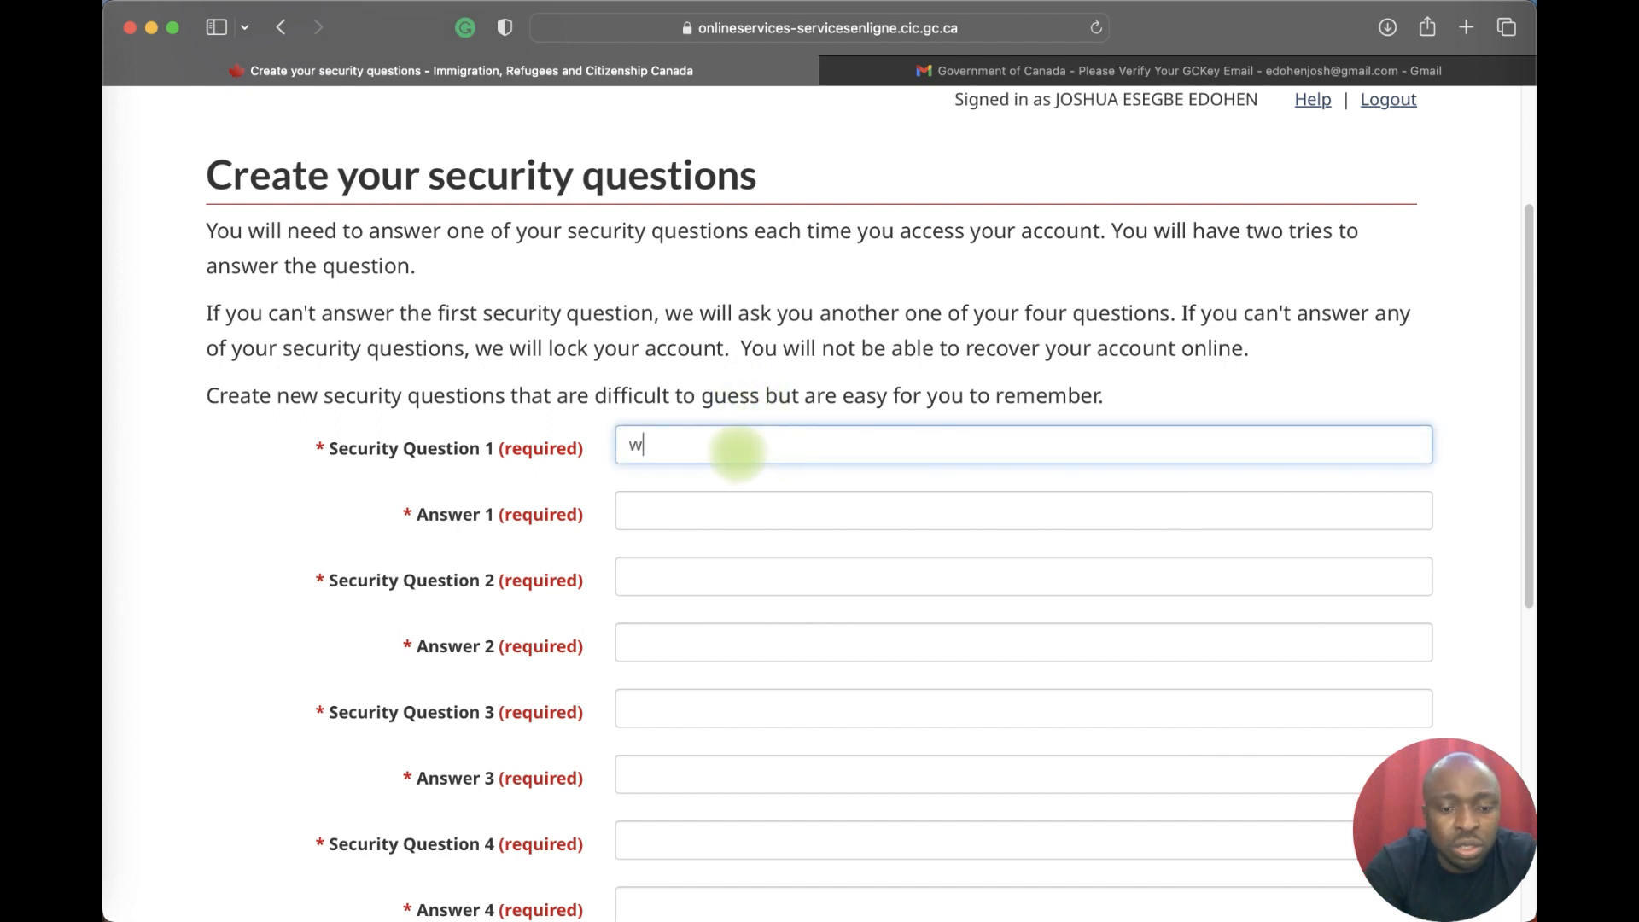
text(hat id)
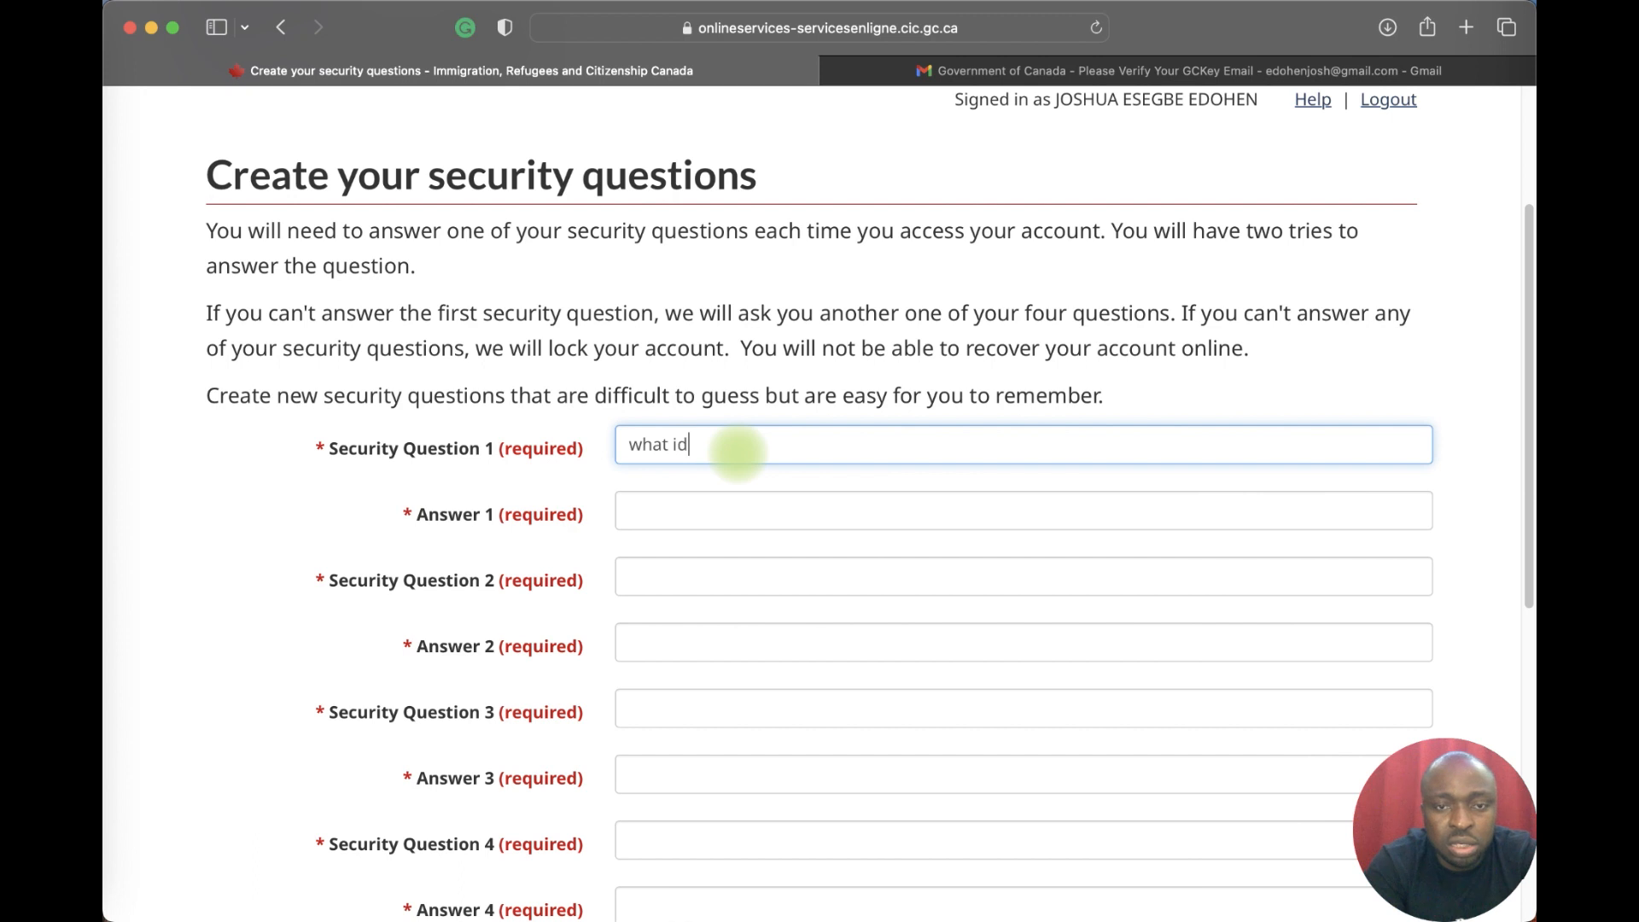
key(BackSpace)
text(s yo)
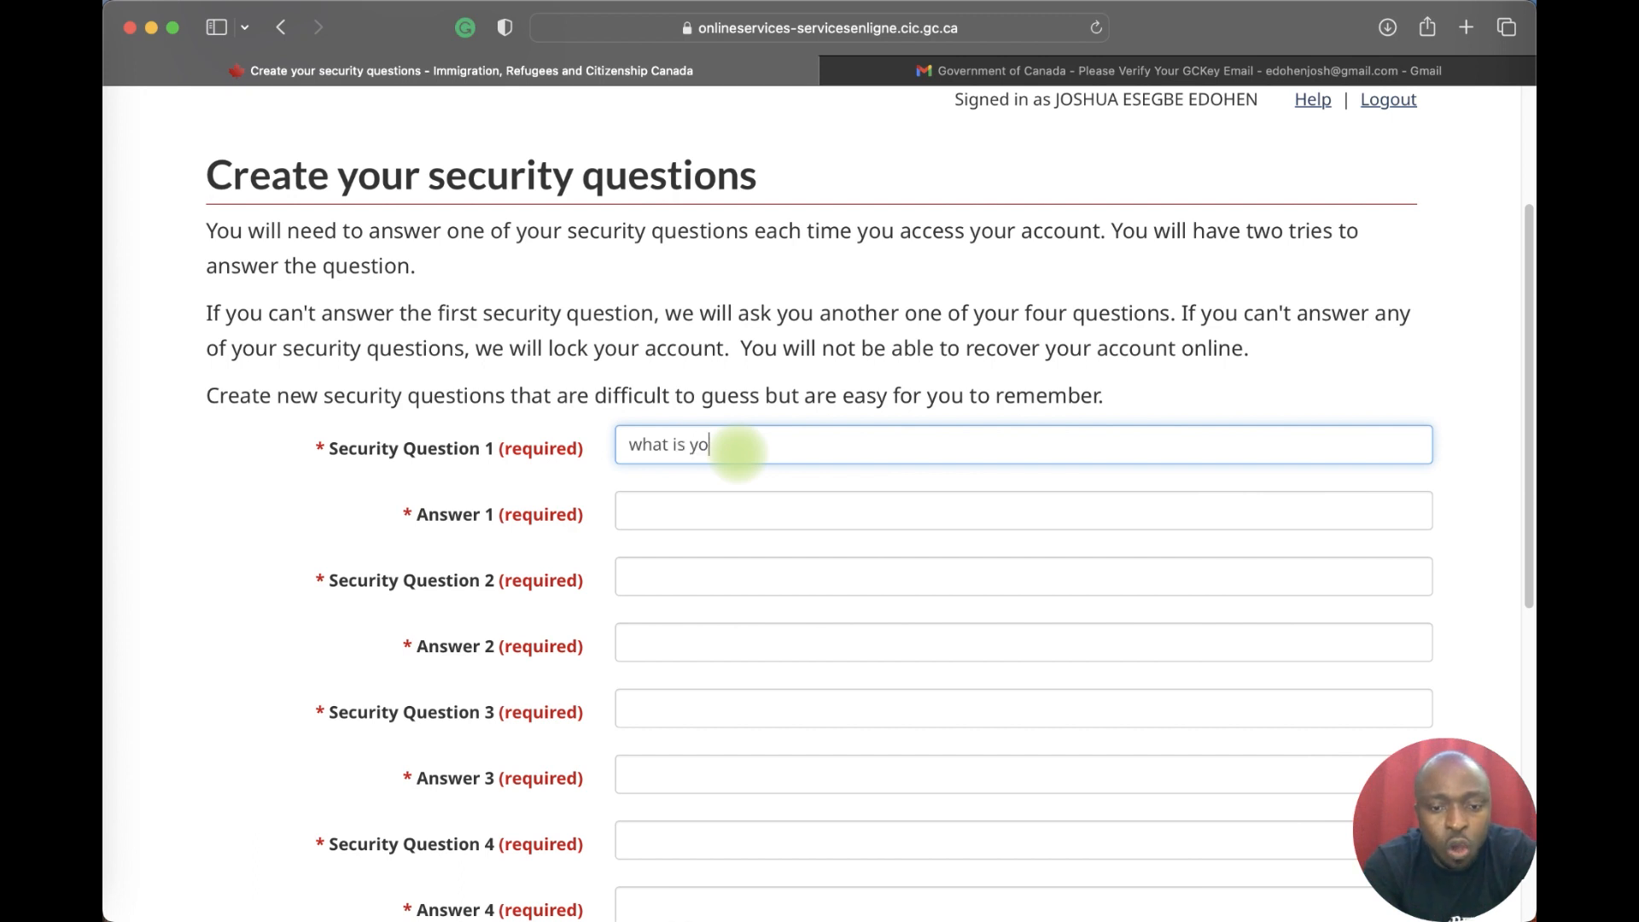
text(ur f)
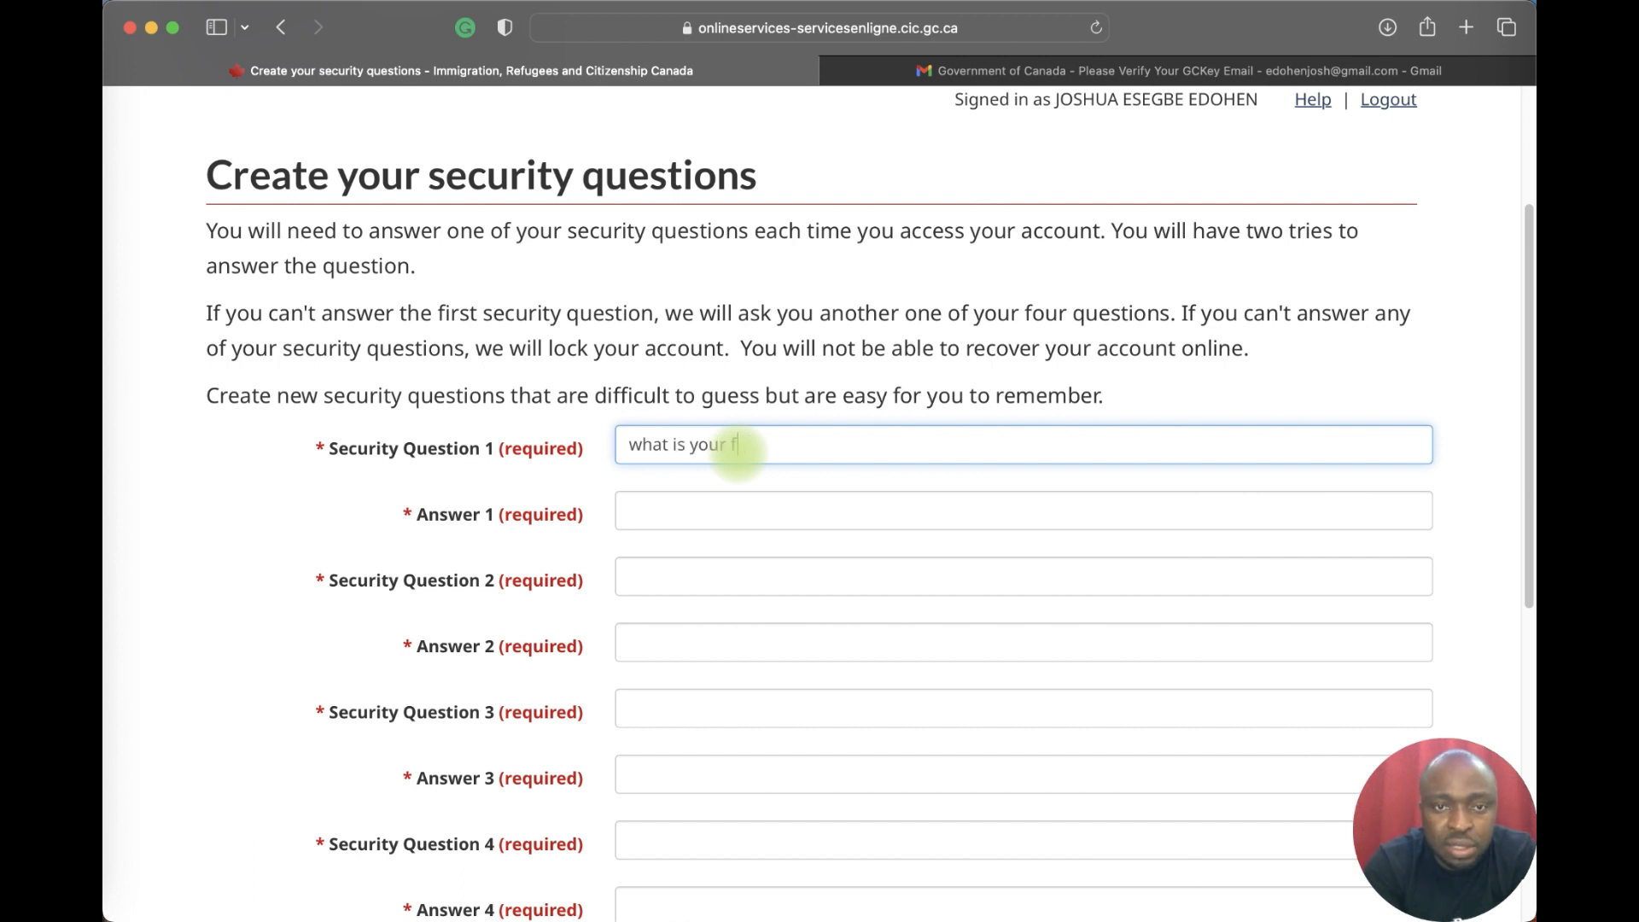
text(irstname)
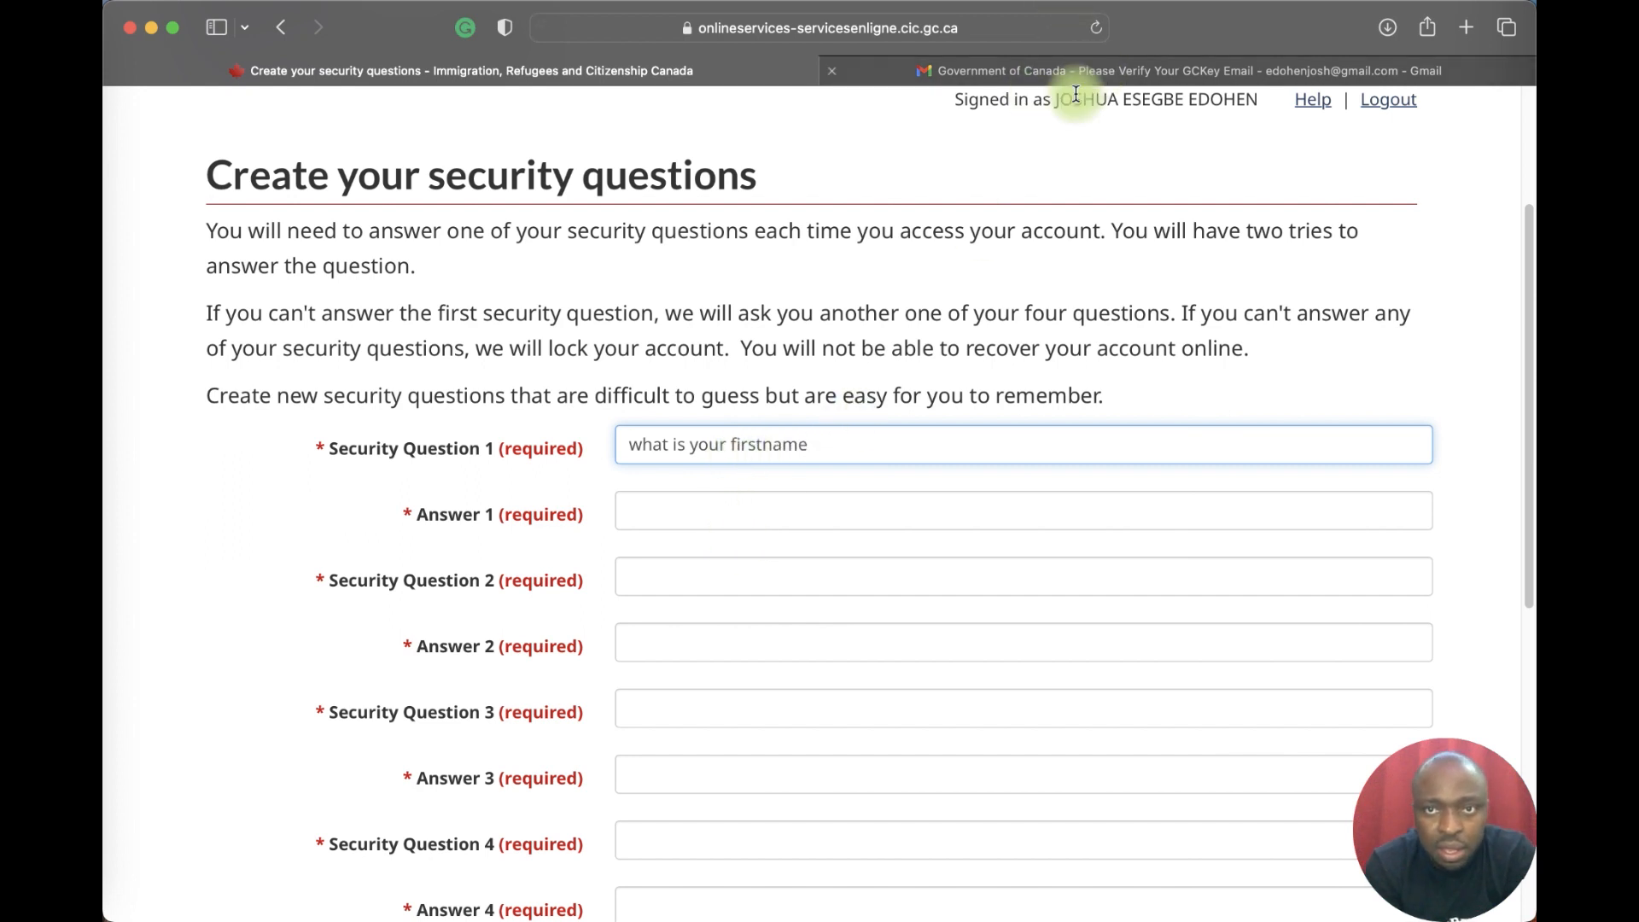
click(1314, 906)
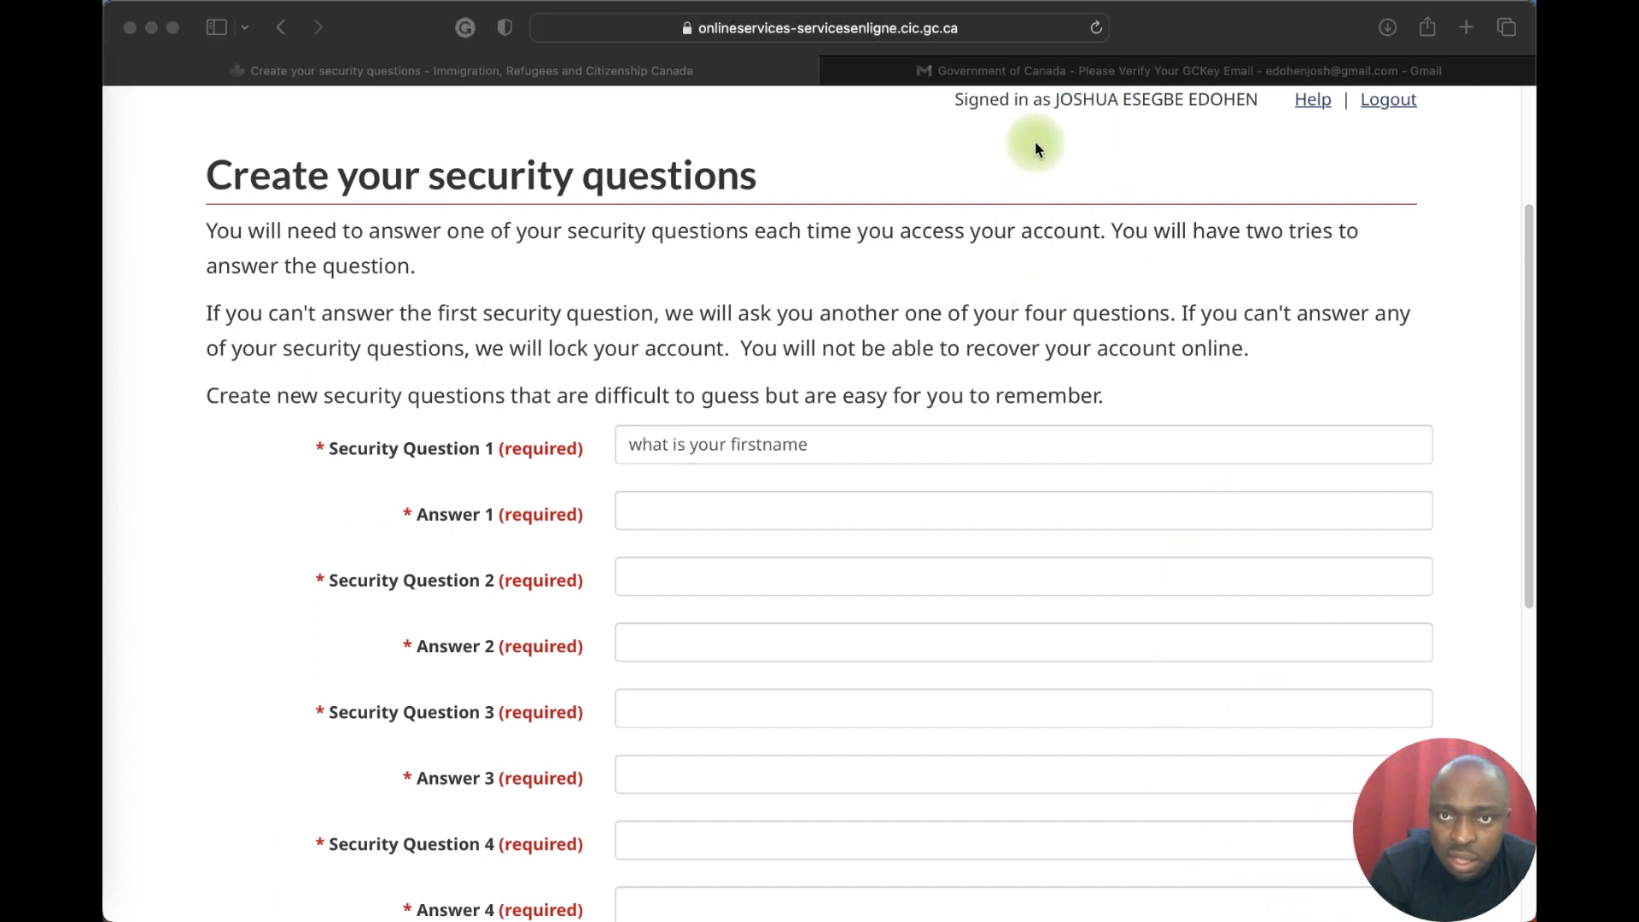
drag(1054, 116, 1113, 111)
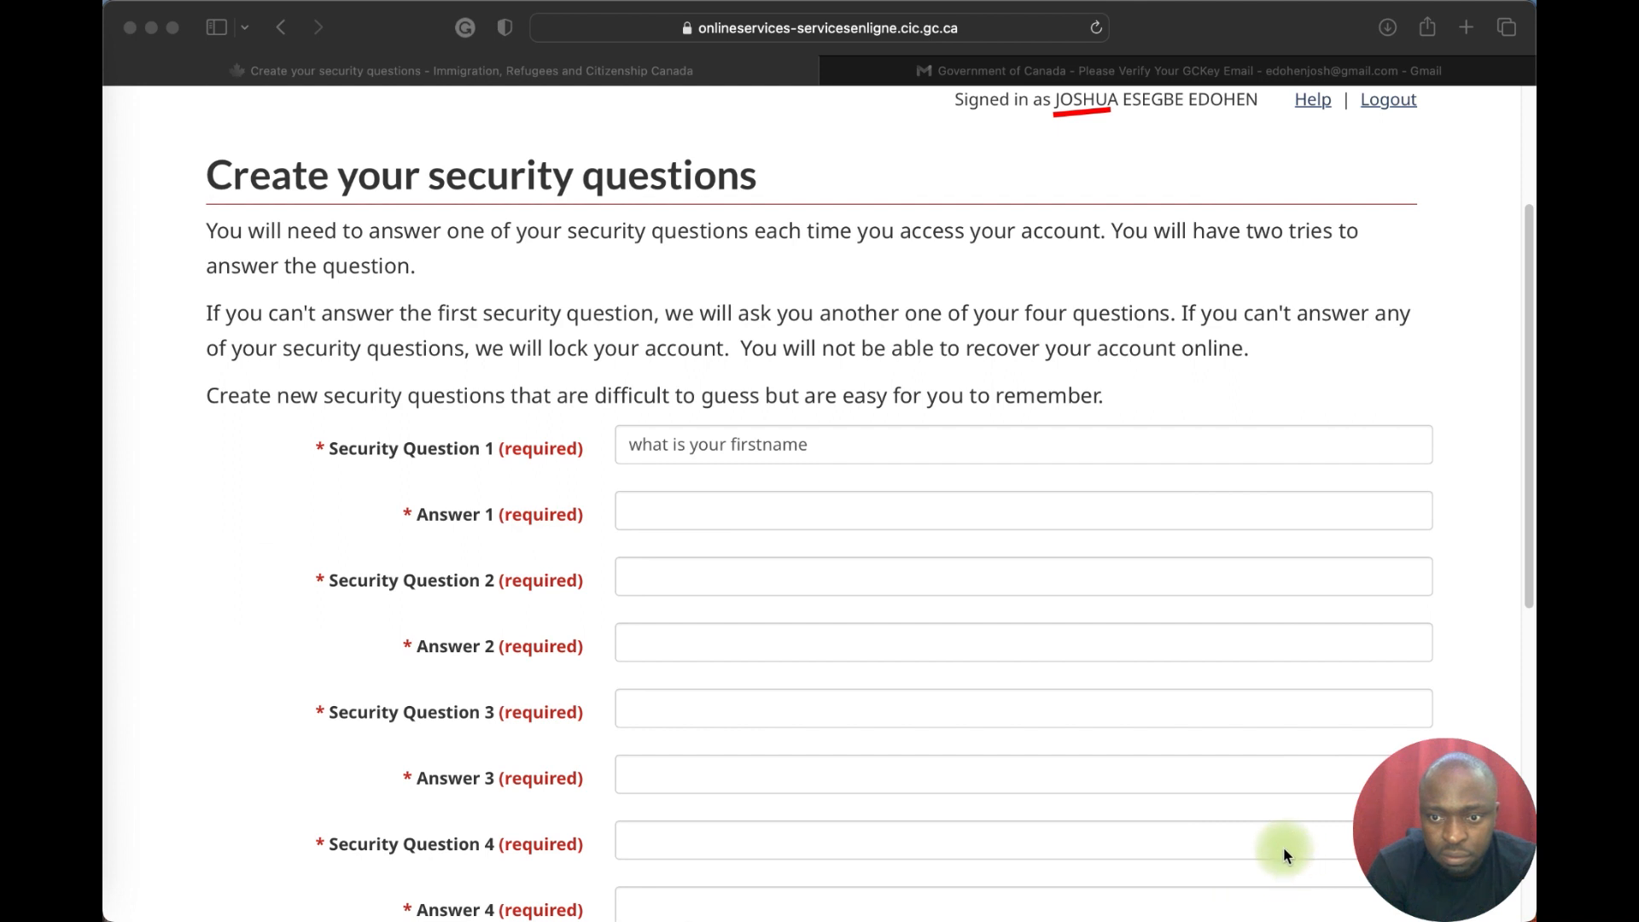
click(642, 509)
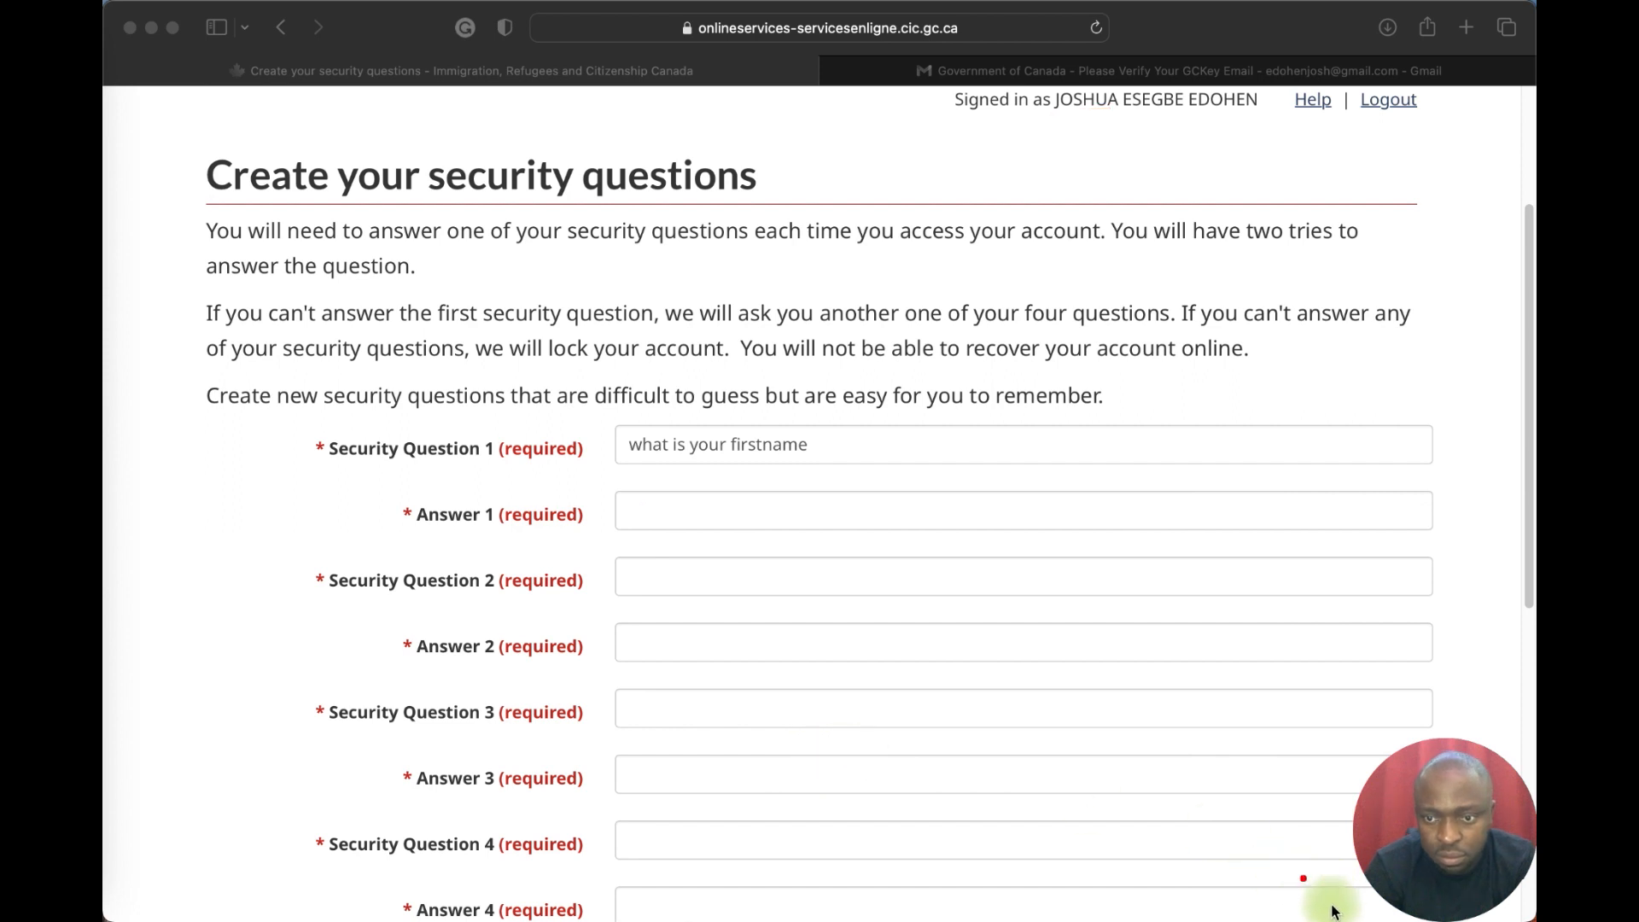
click(625, 509)
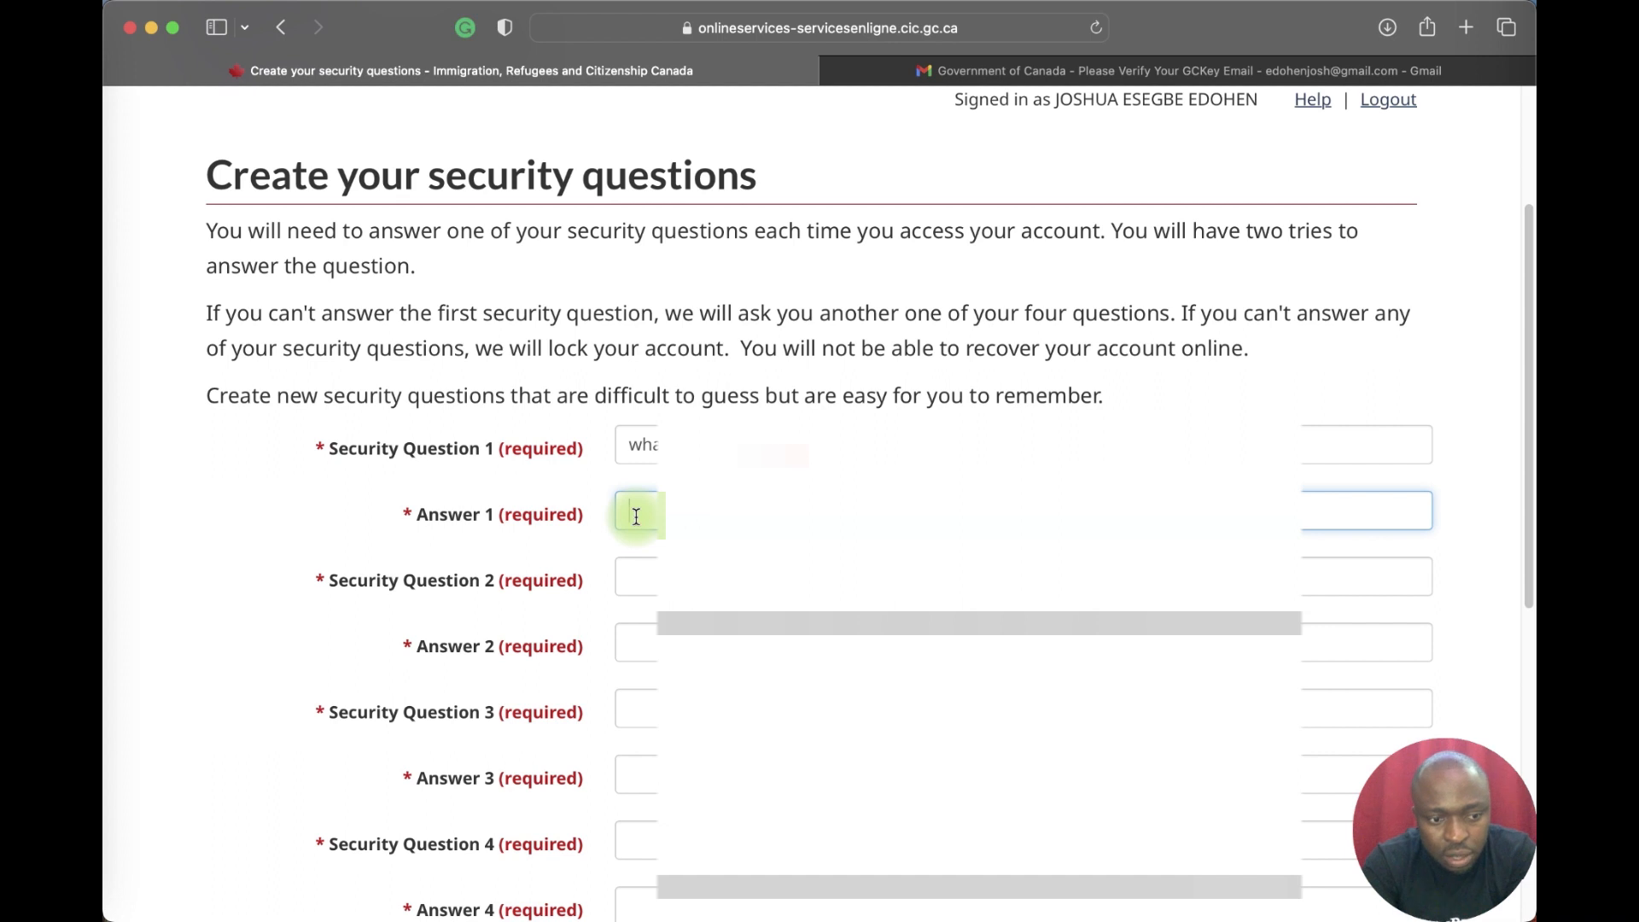
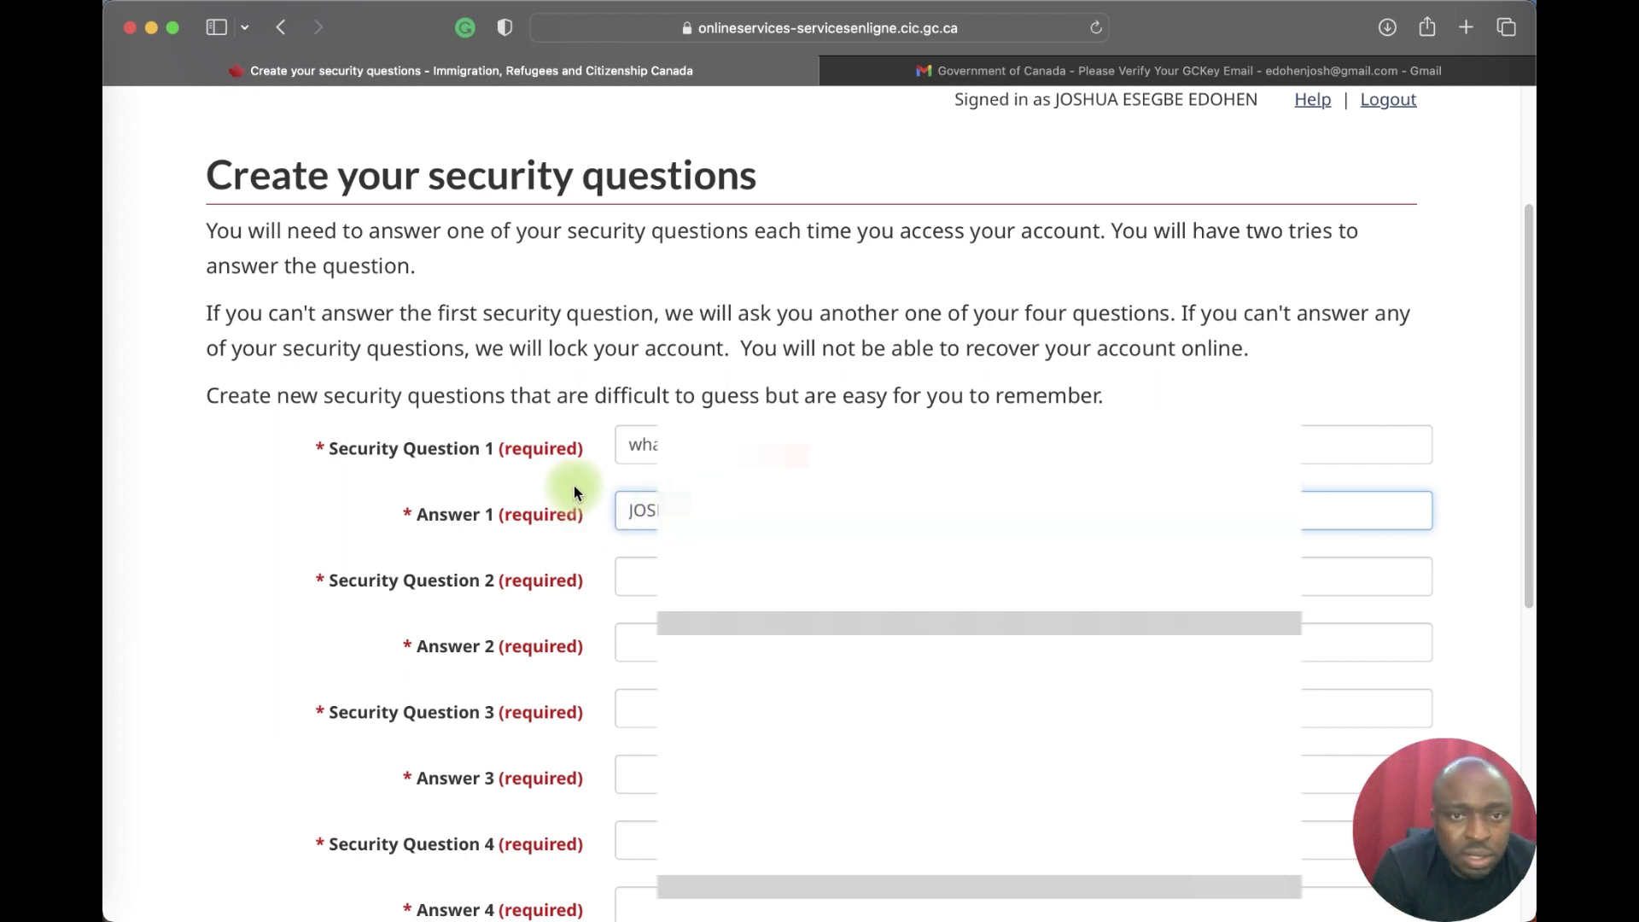
Step: Correct the misspelled word in question 1 to 'first name' via spelling suggestions
click(625, 581)
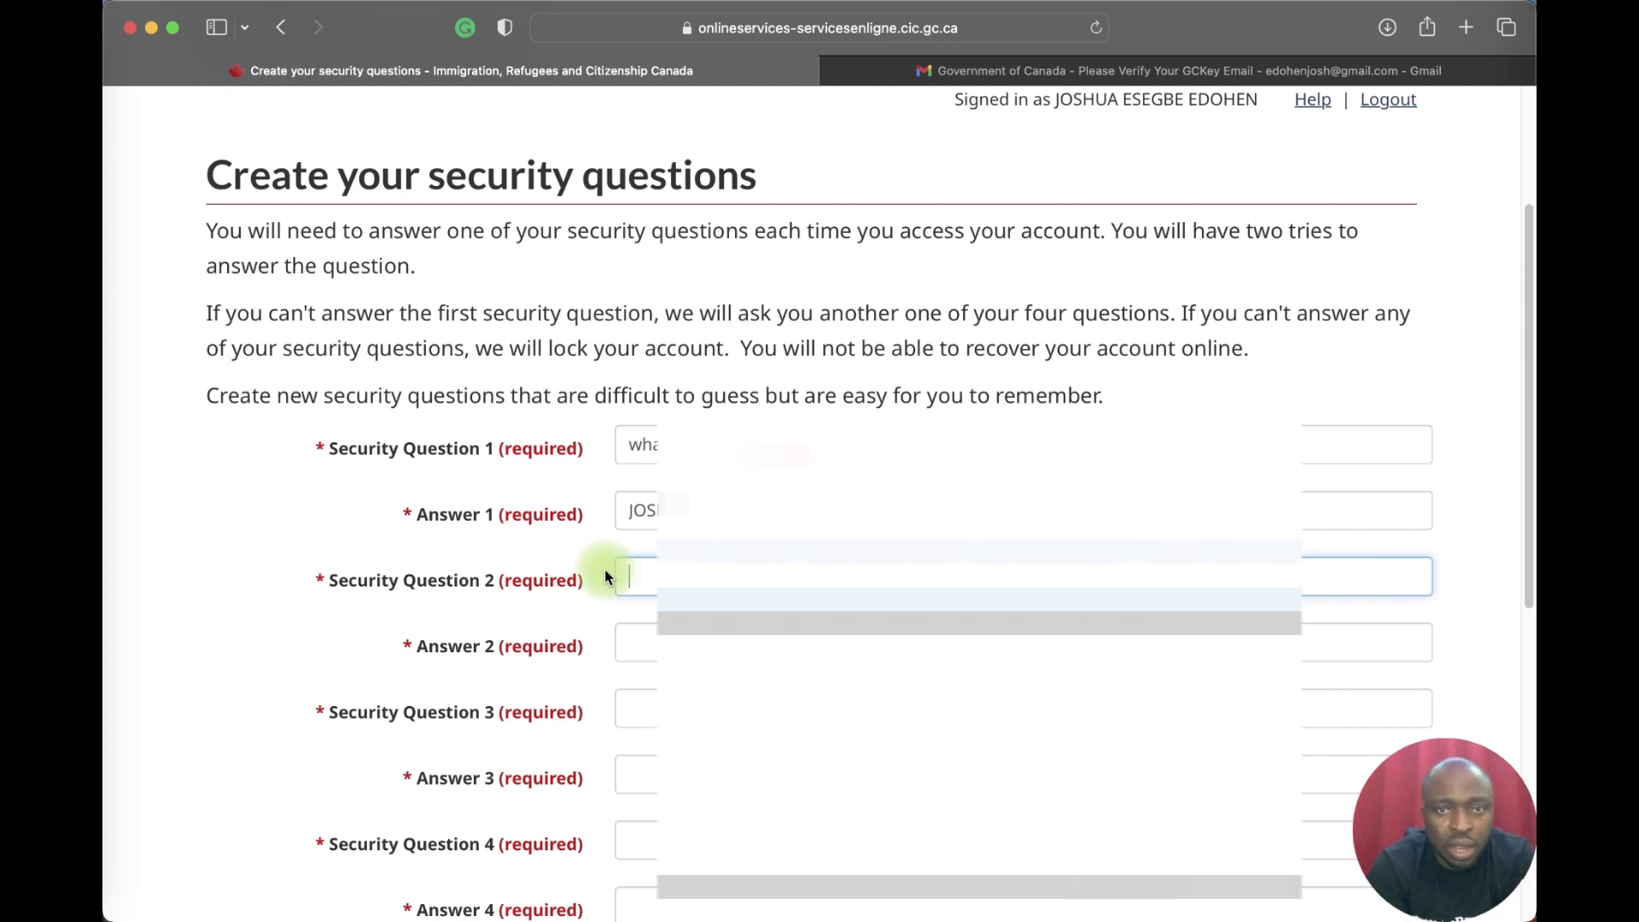
click(762, 444)
right_click(767, 444)
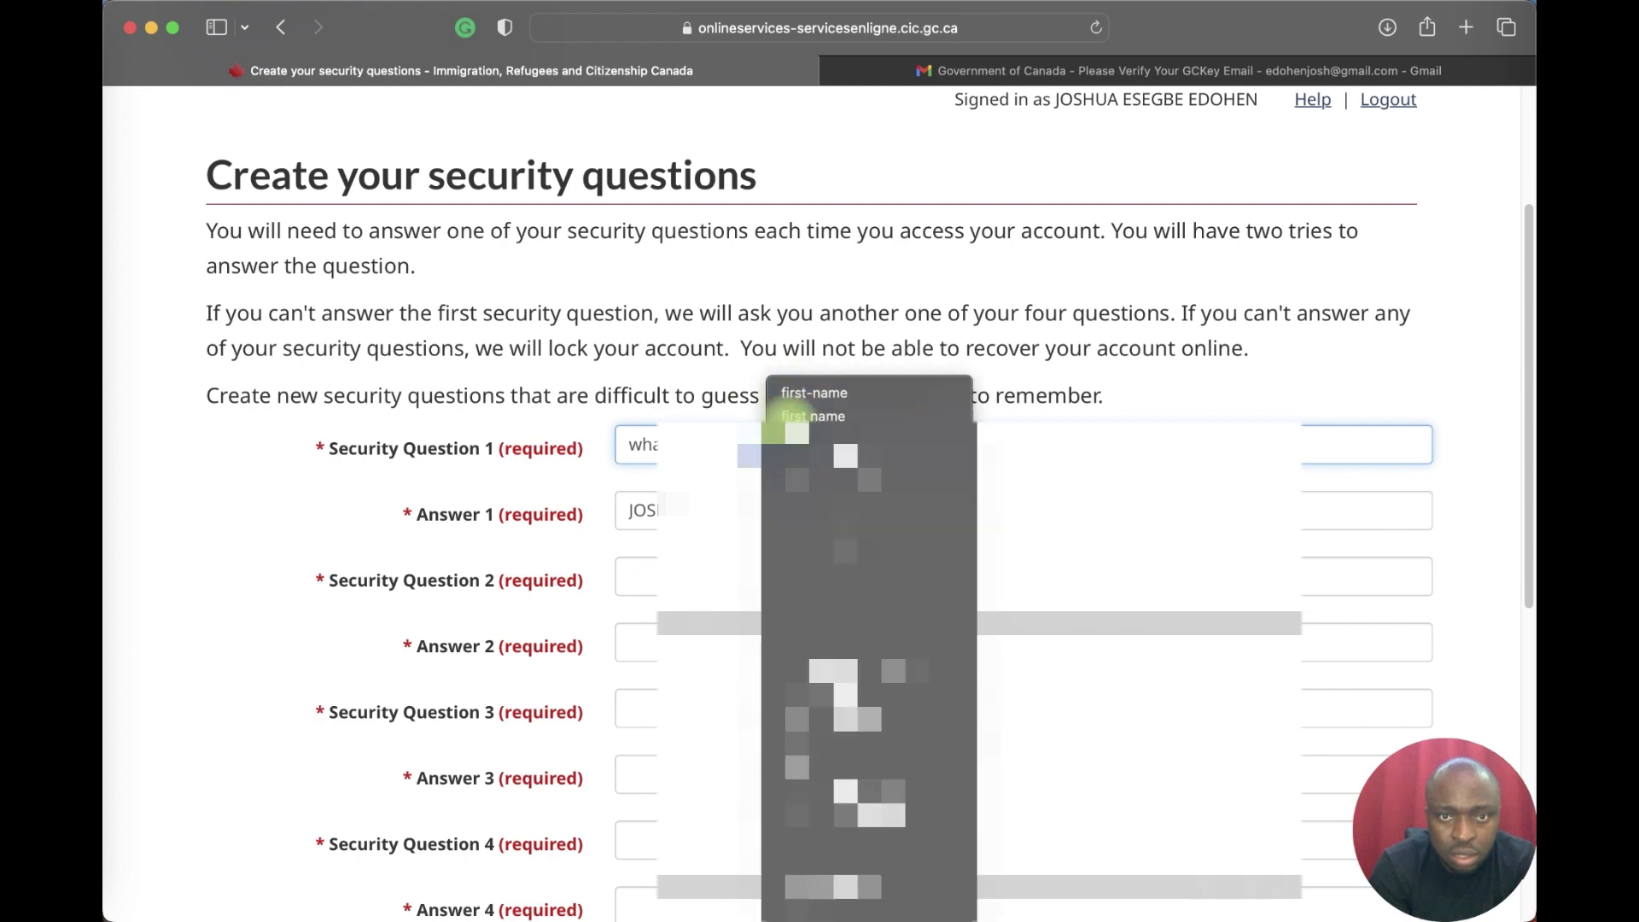
click(790, 416)
Step: Write the second security question, starting 'Your favourite', and begin its answer
click(655, 564)
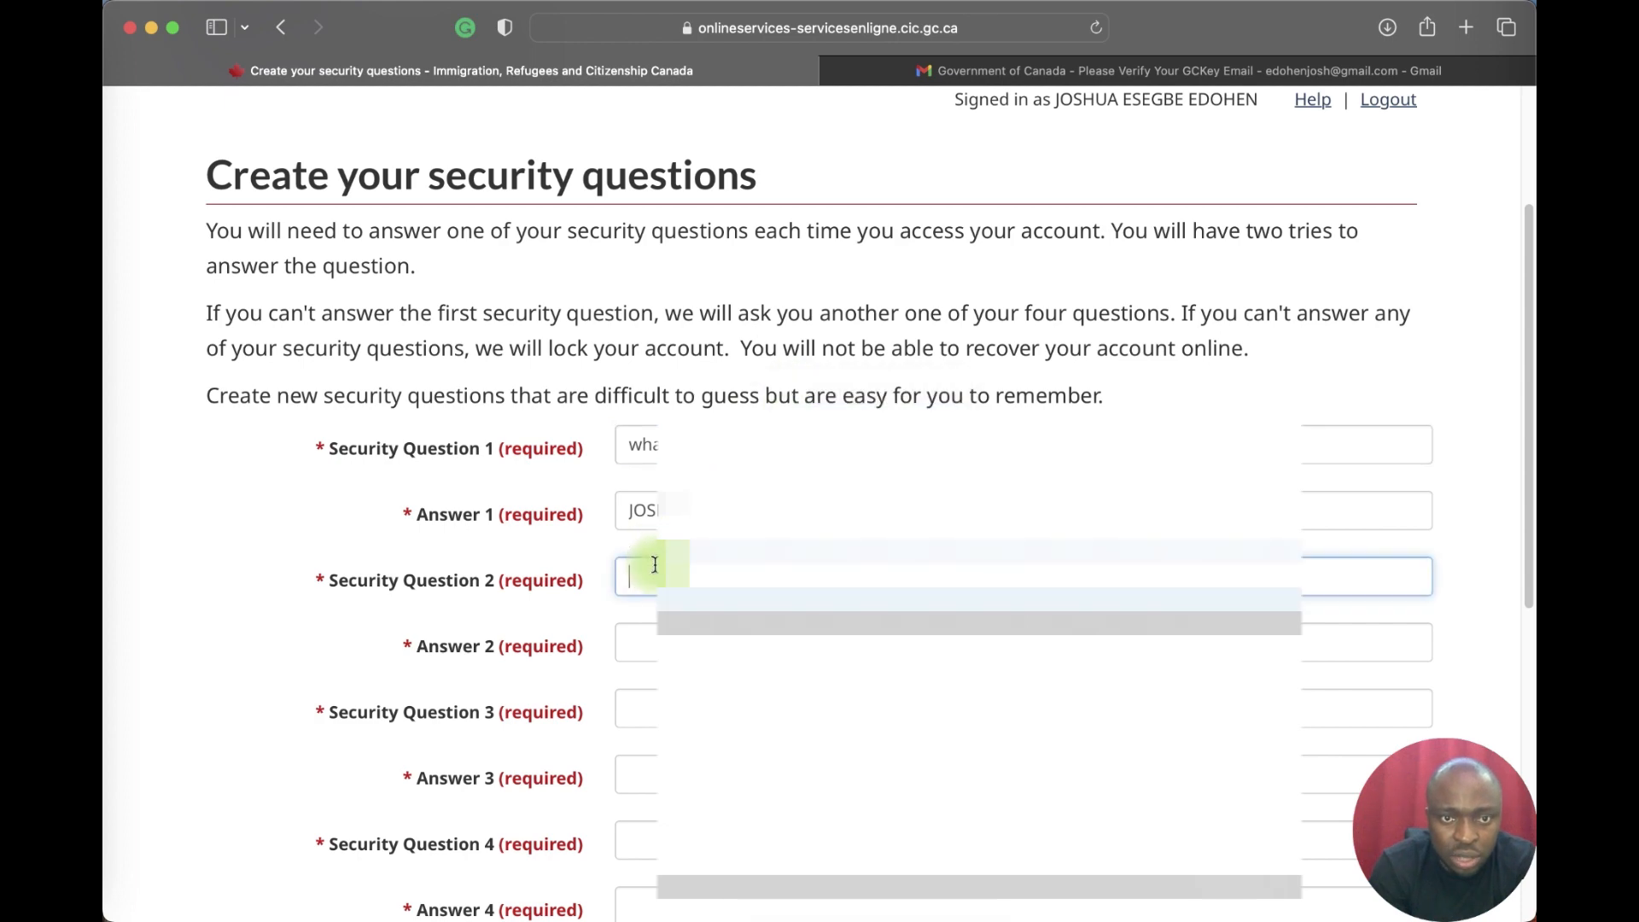
text(WH)
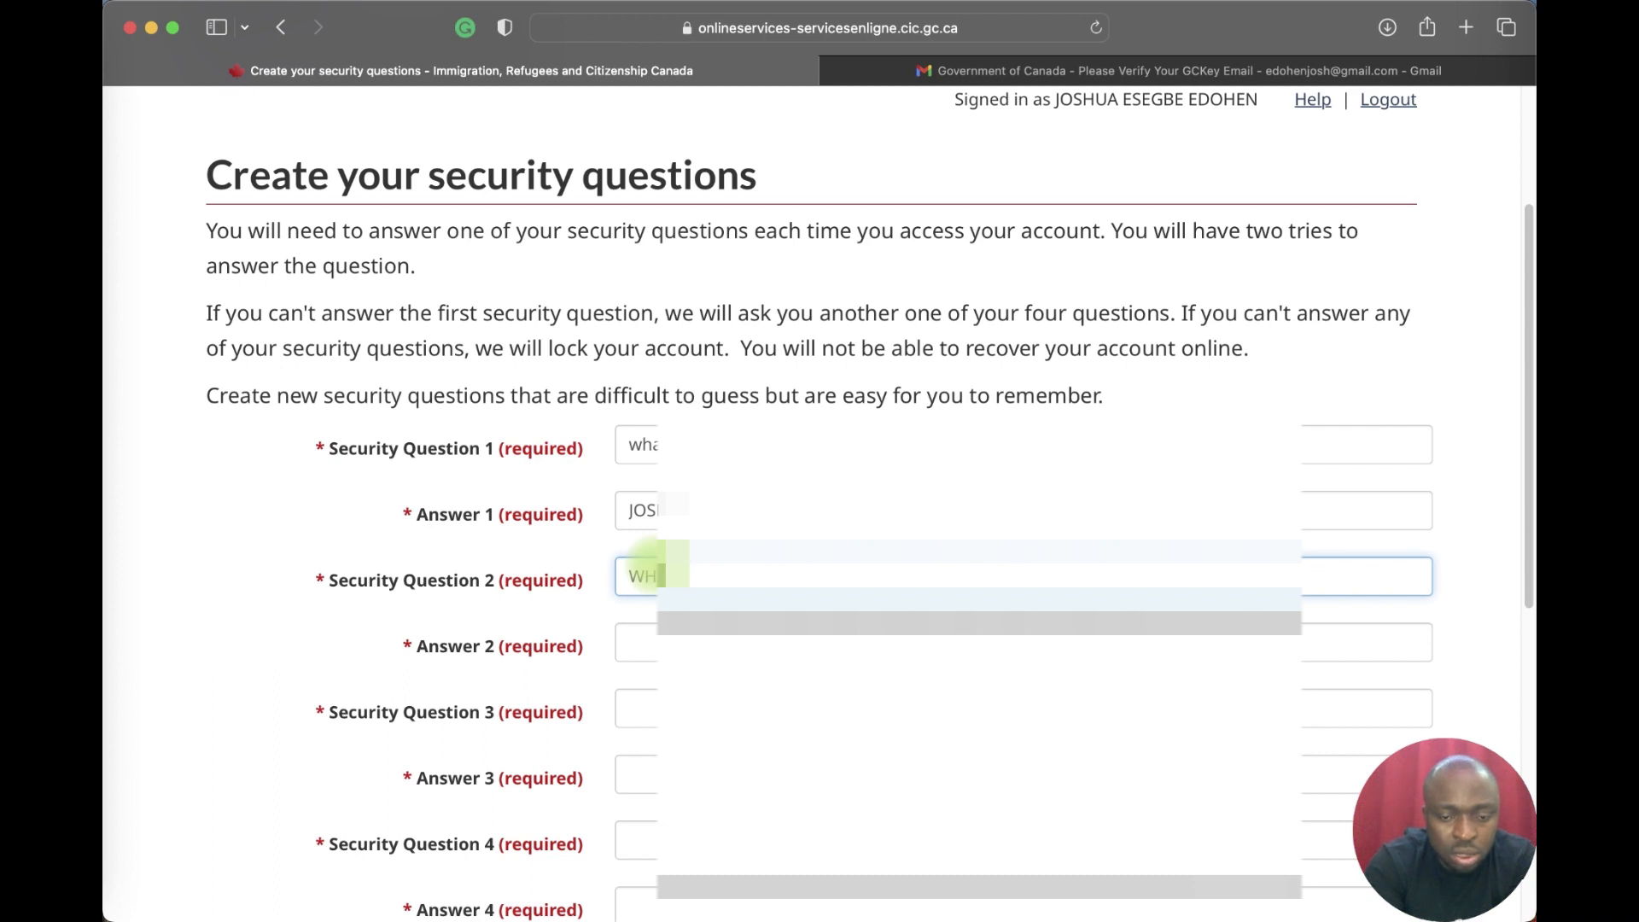
text(YO)
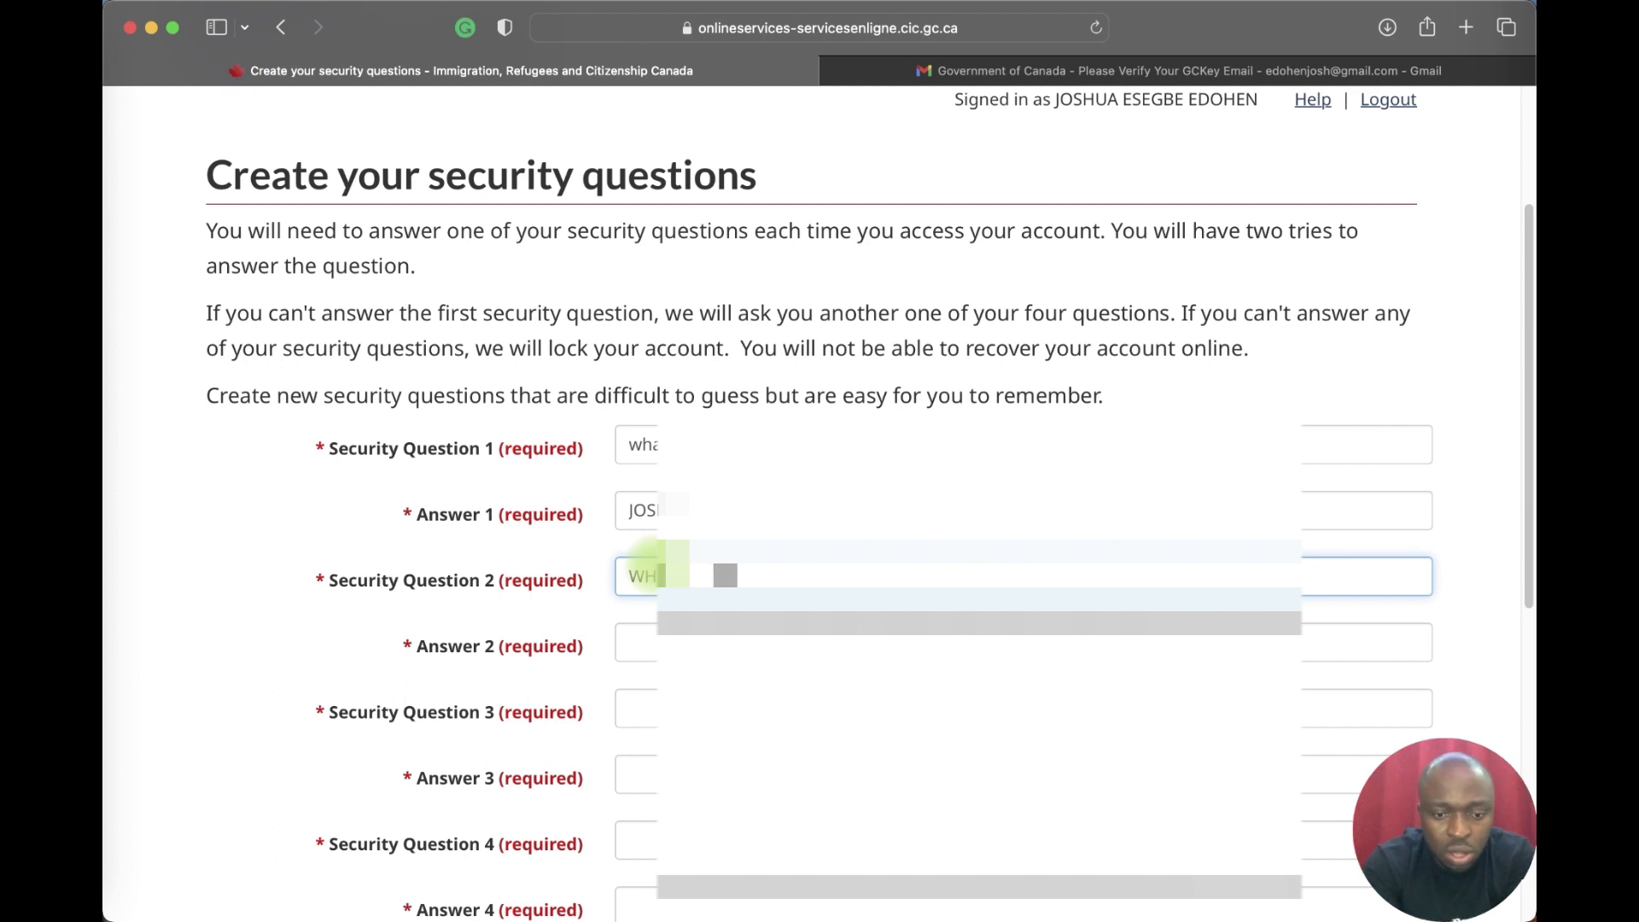
text(UR FAVO)
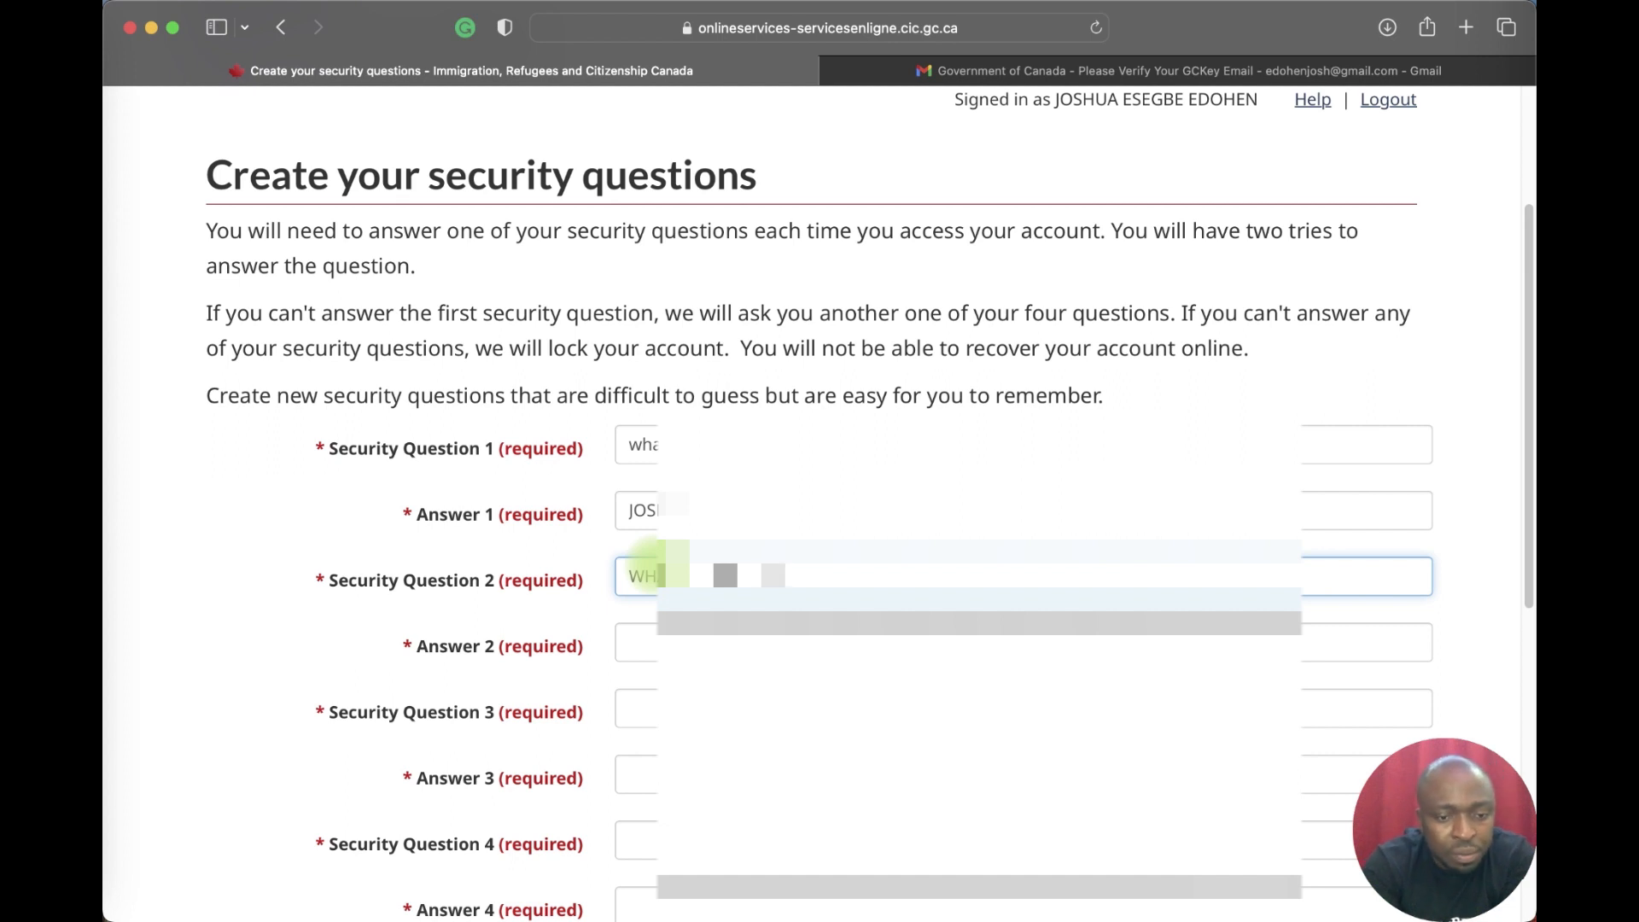
text(URITE)
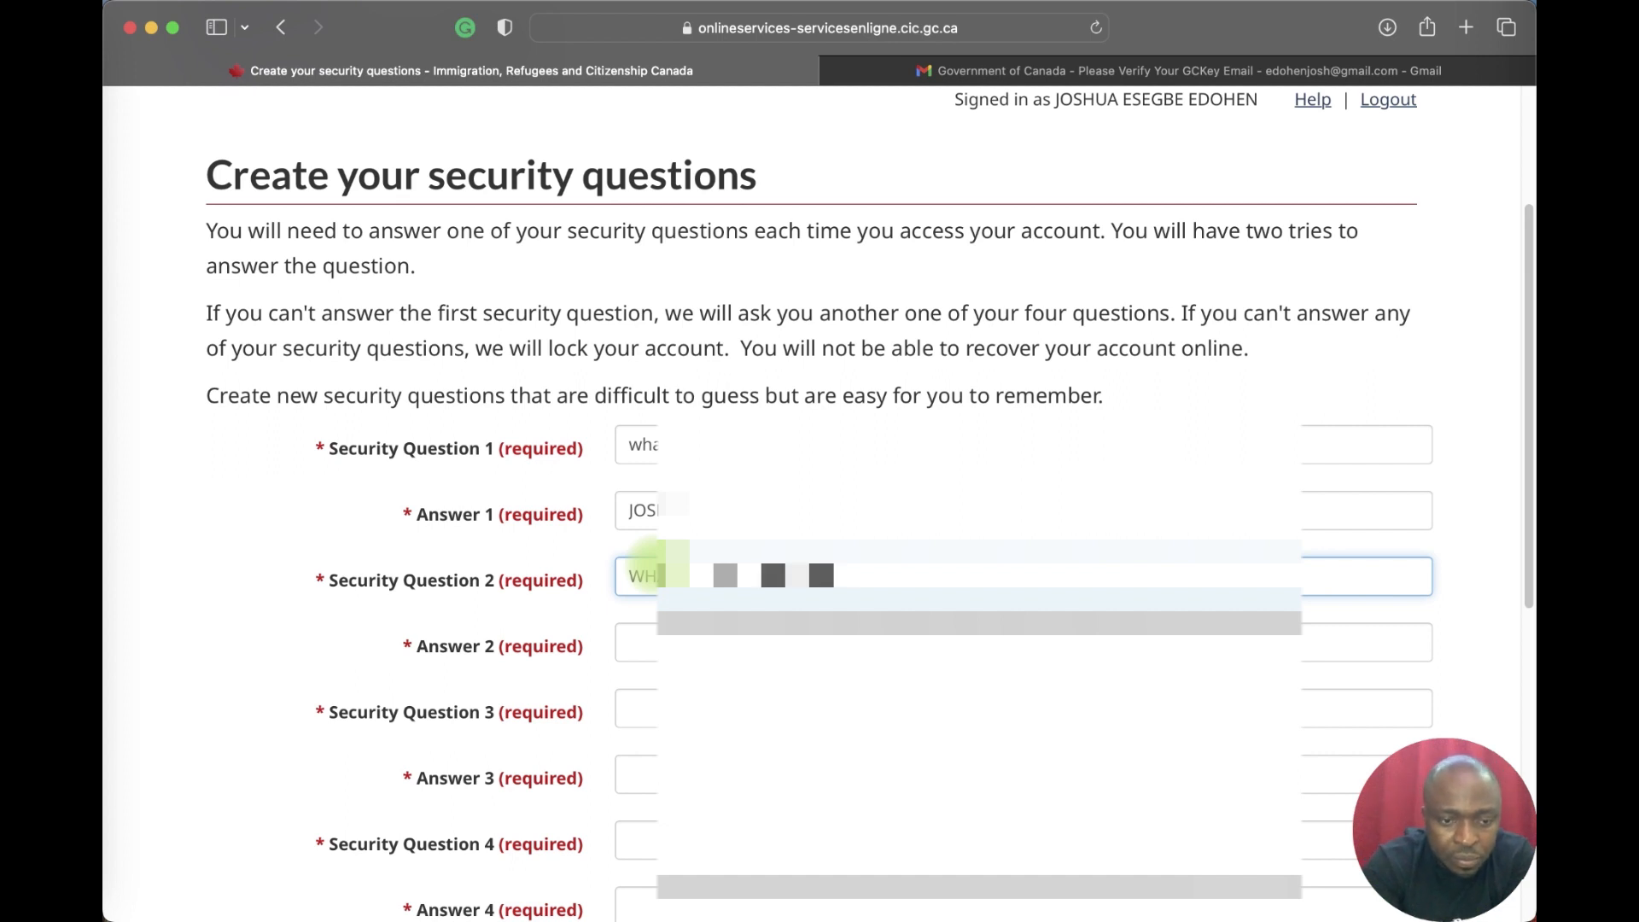
click(1315, 912)
drag(1130, 110, 1168, 115)
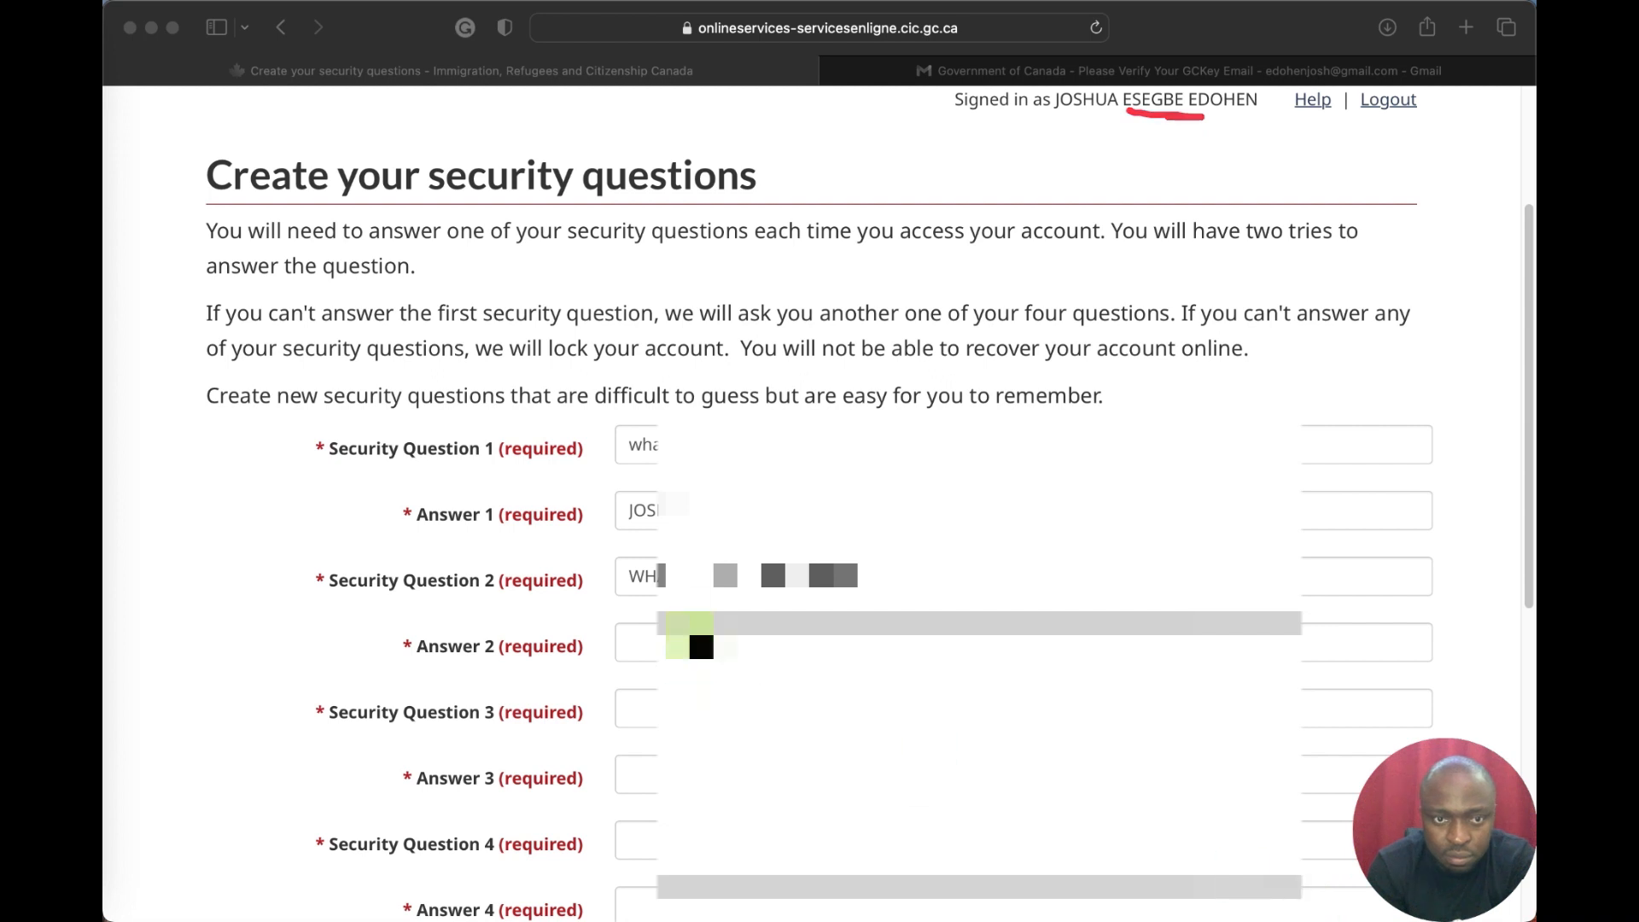
click(694, 645)
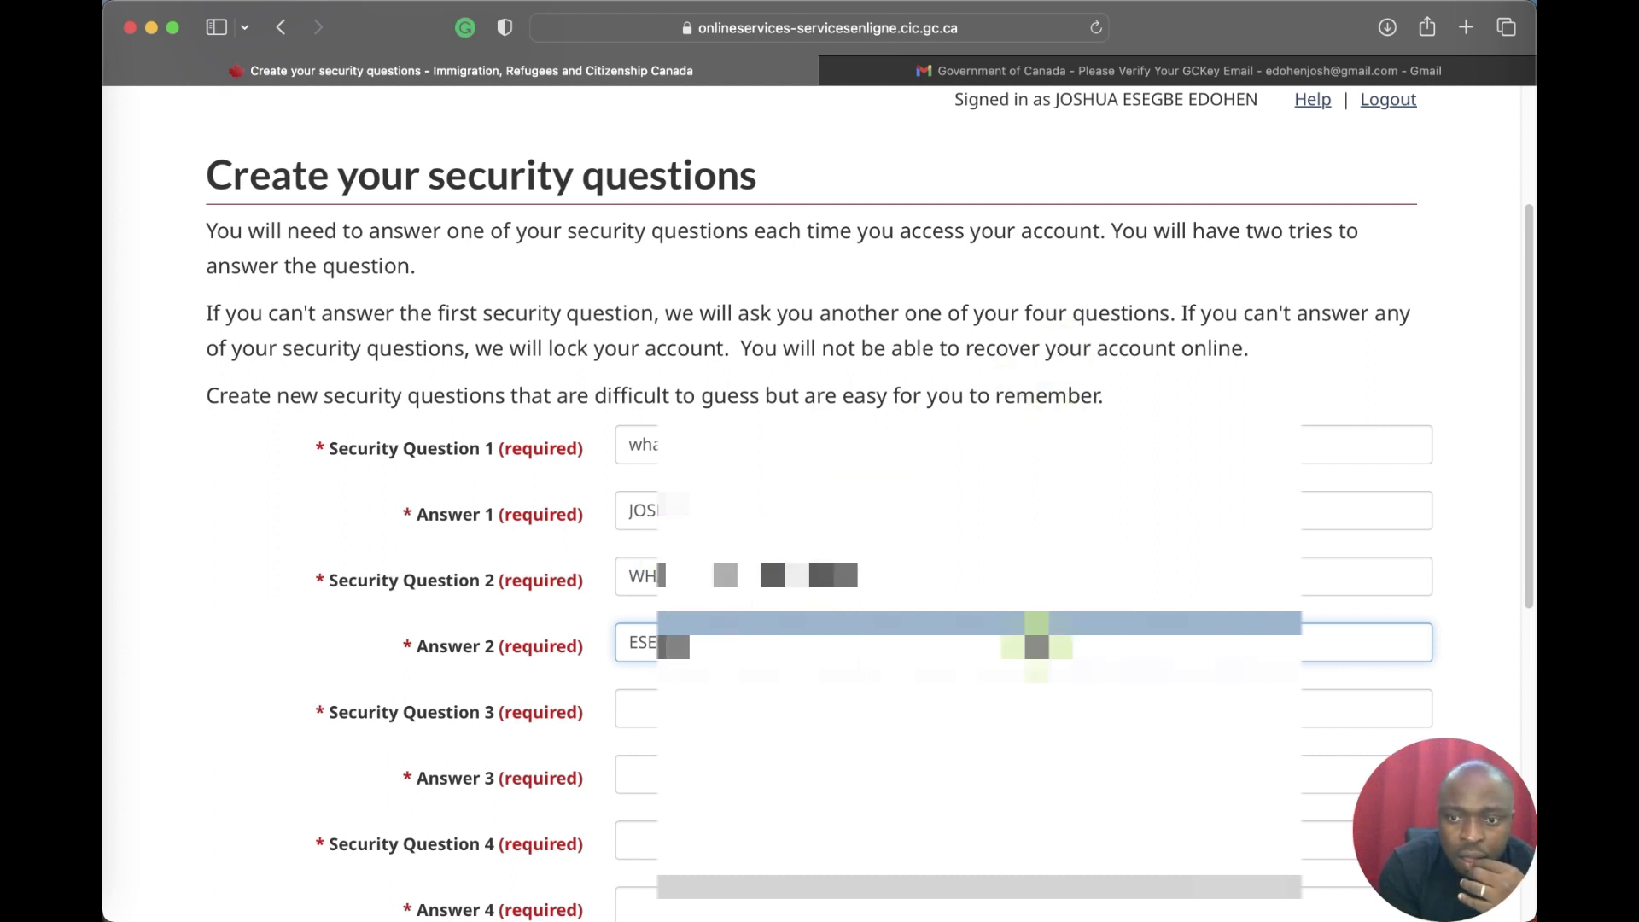
scroll(1049, 636, down, 1)
scroll(1025, 646, down, 3)
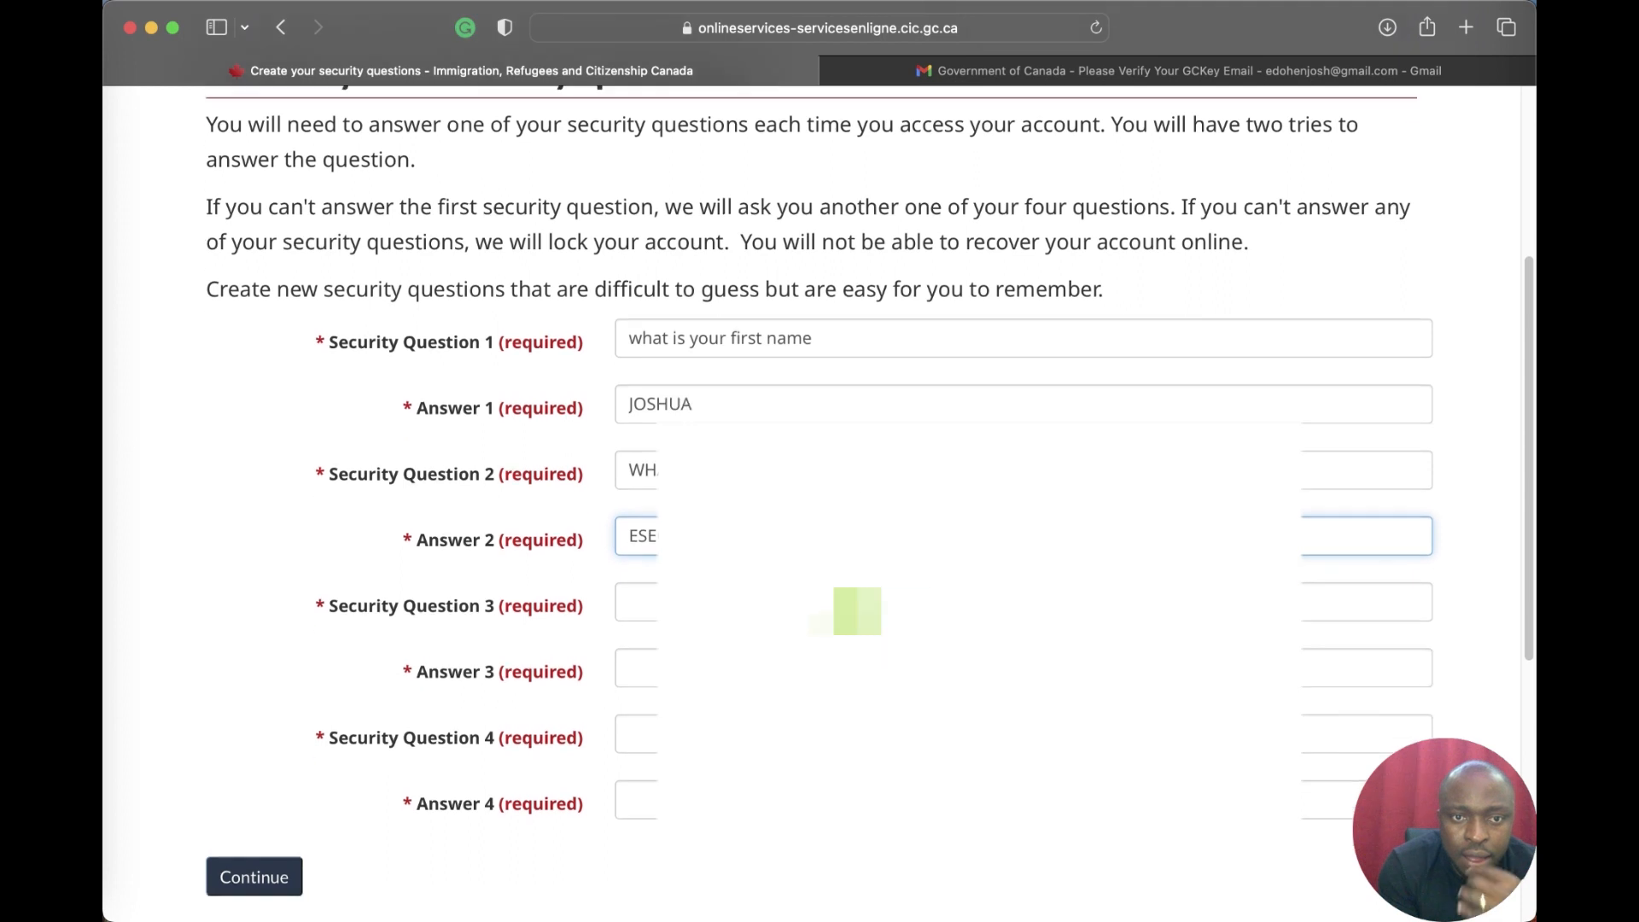
Step: Write the third security question and enter its answer
click(701, 600)
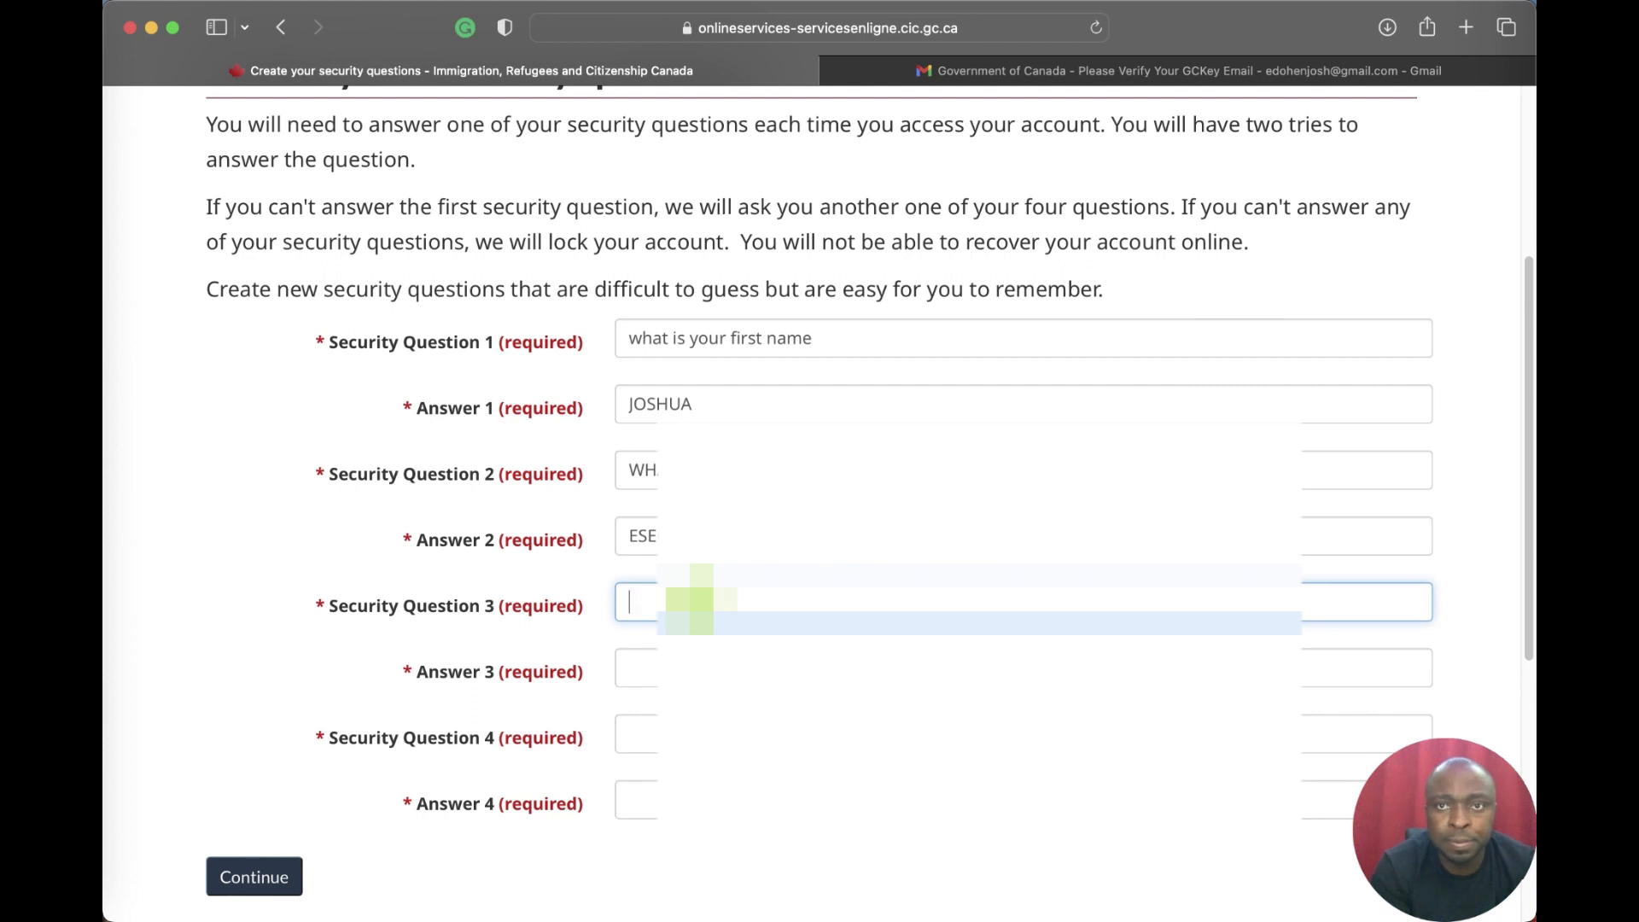
text(WH)
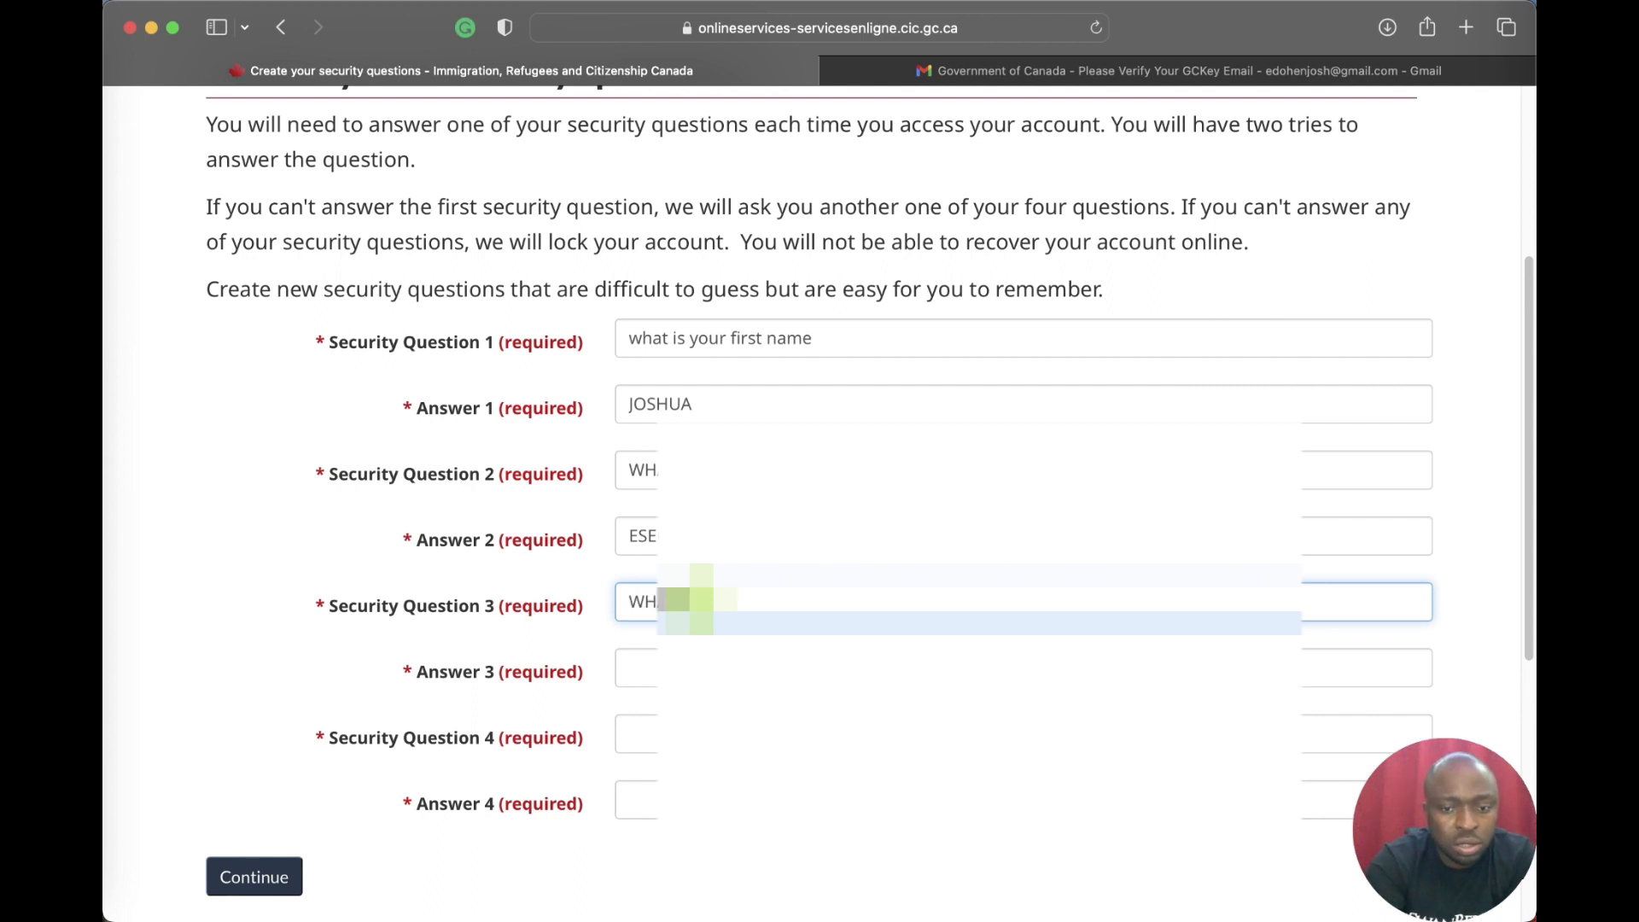
text(YO)
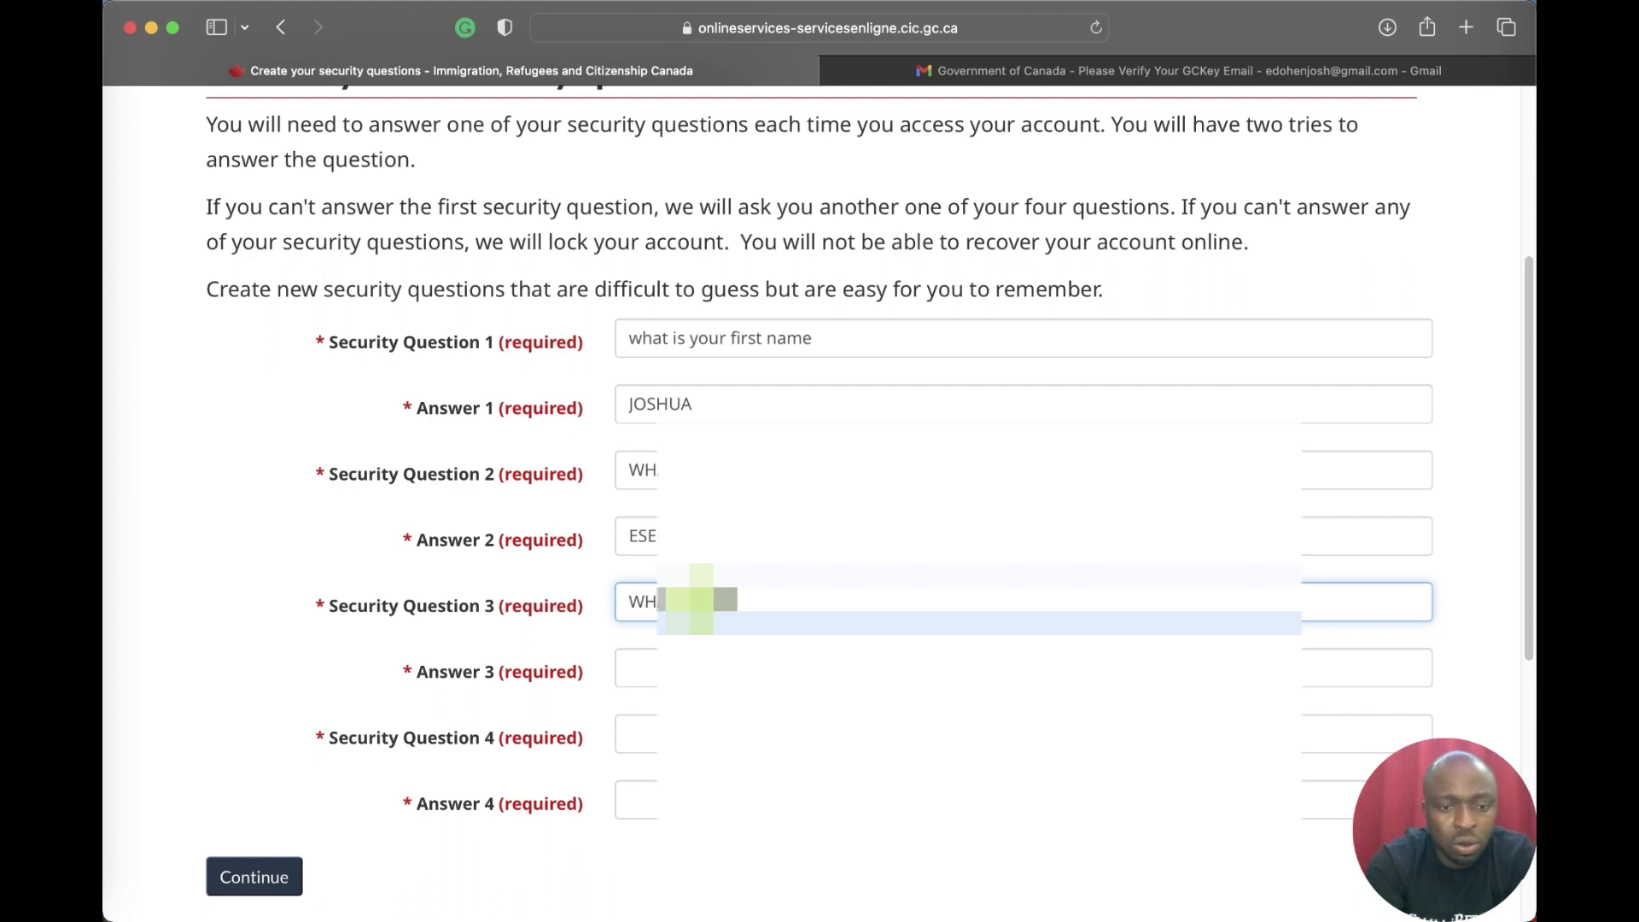
text(UR)
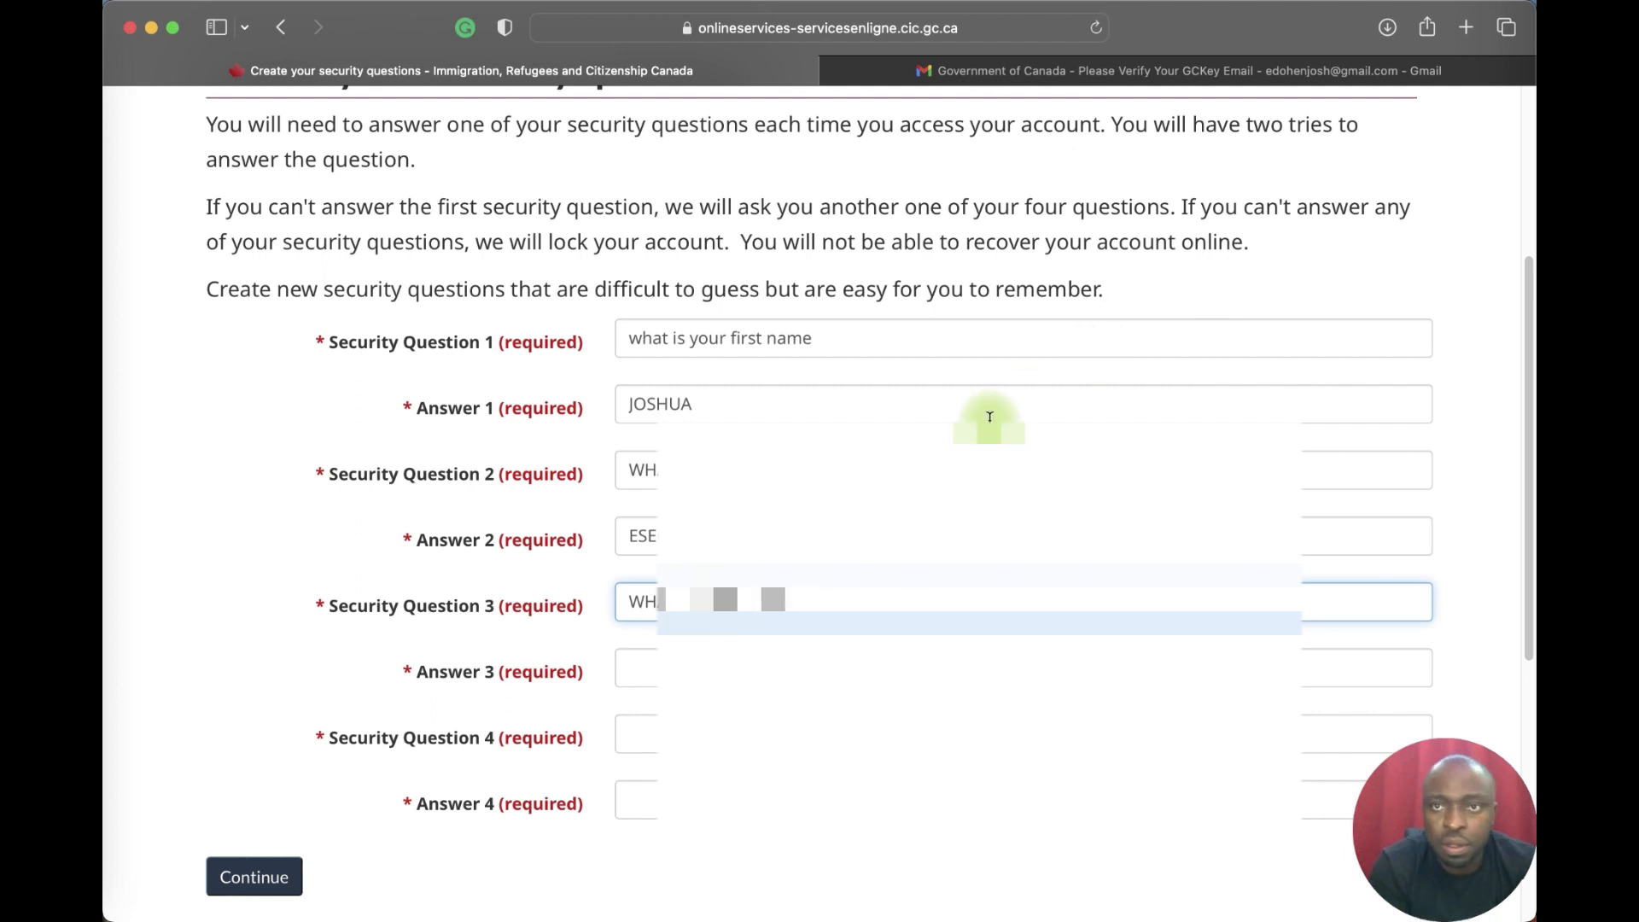
scroll(1006, 439, up, 3)
click(1206, 175)
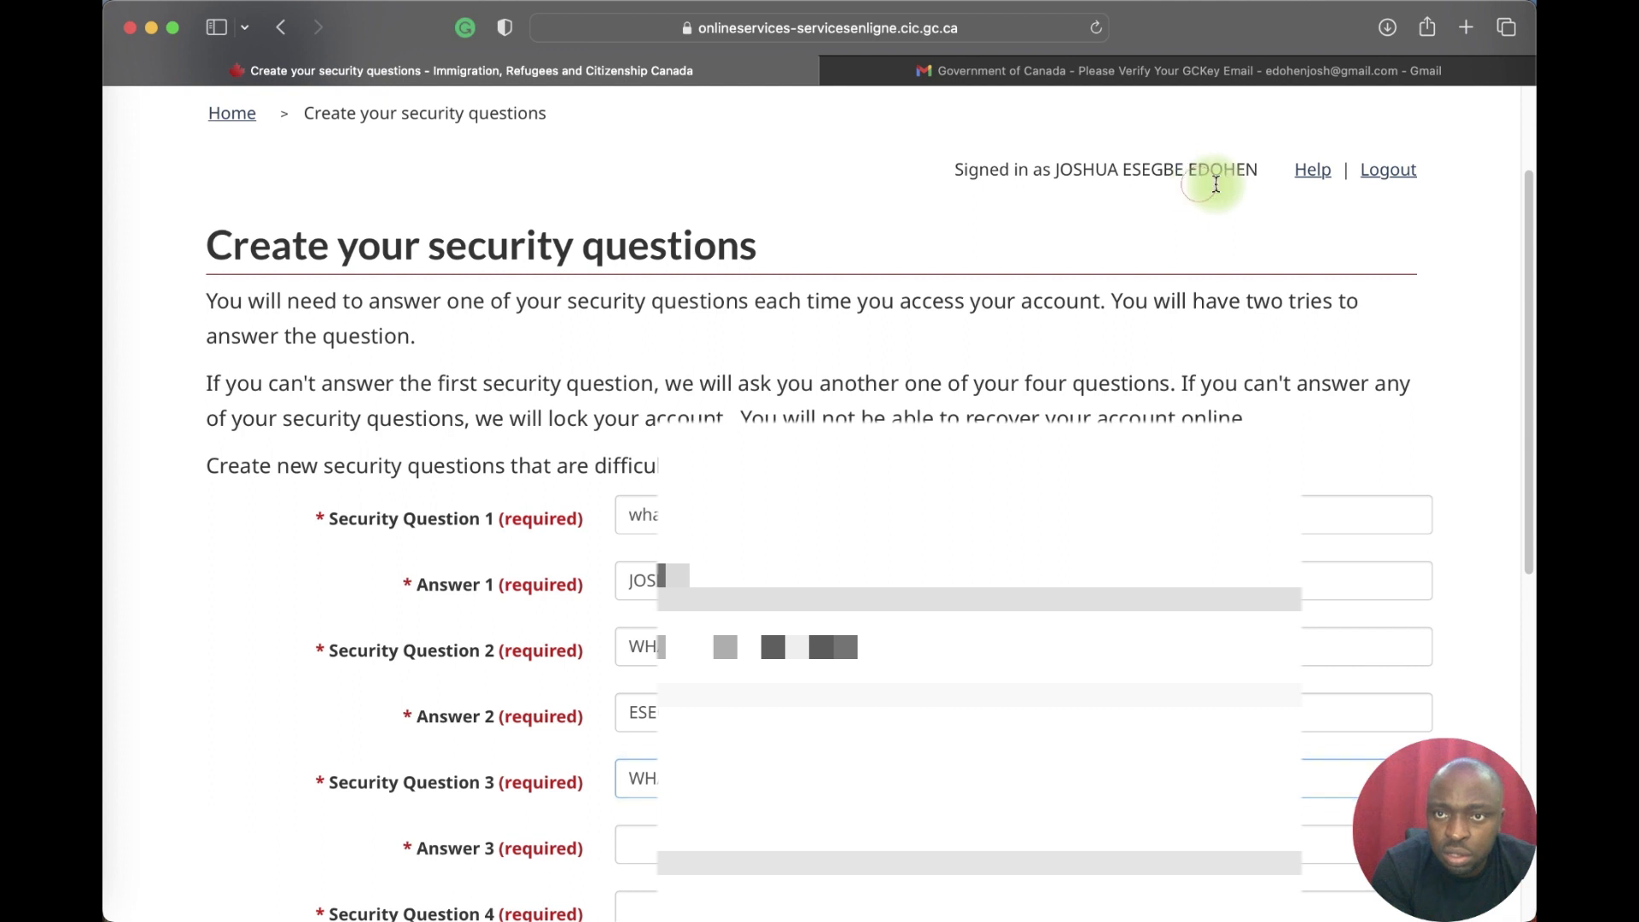
click(1323, 908)
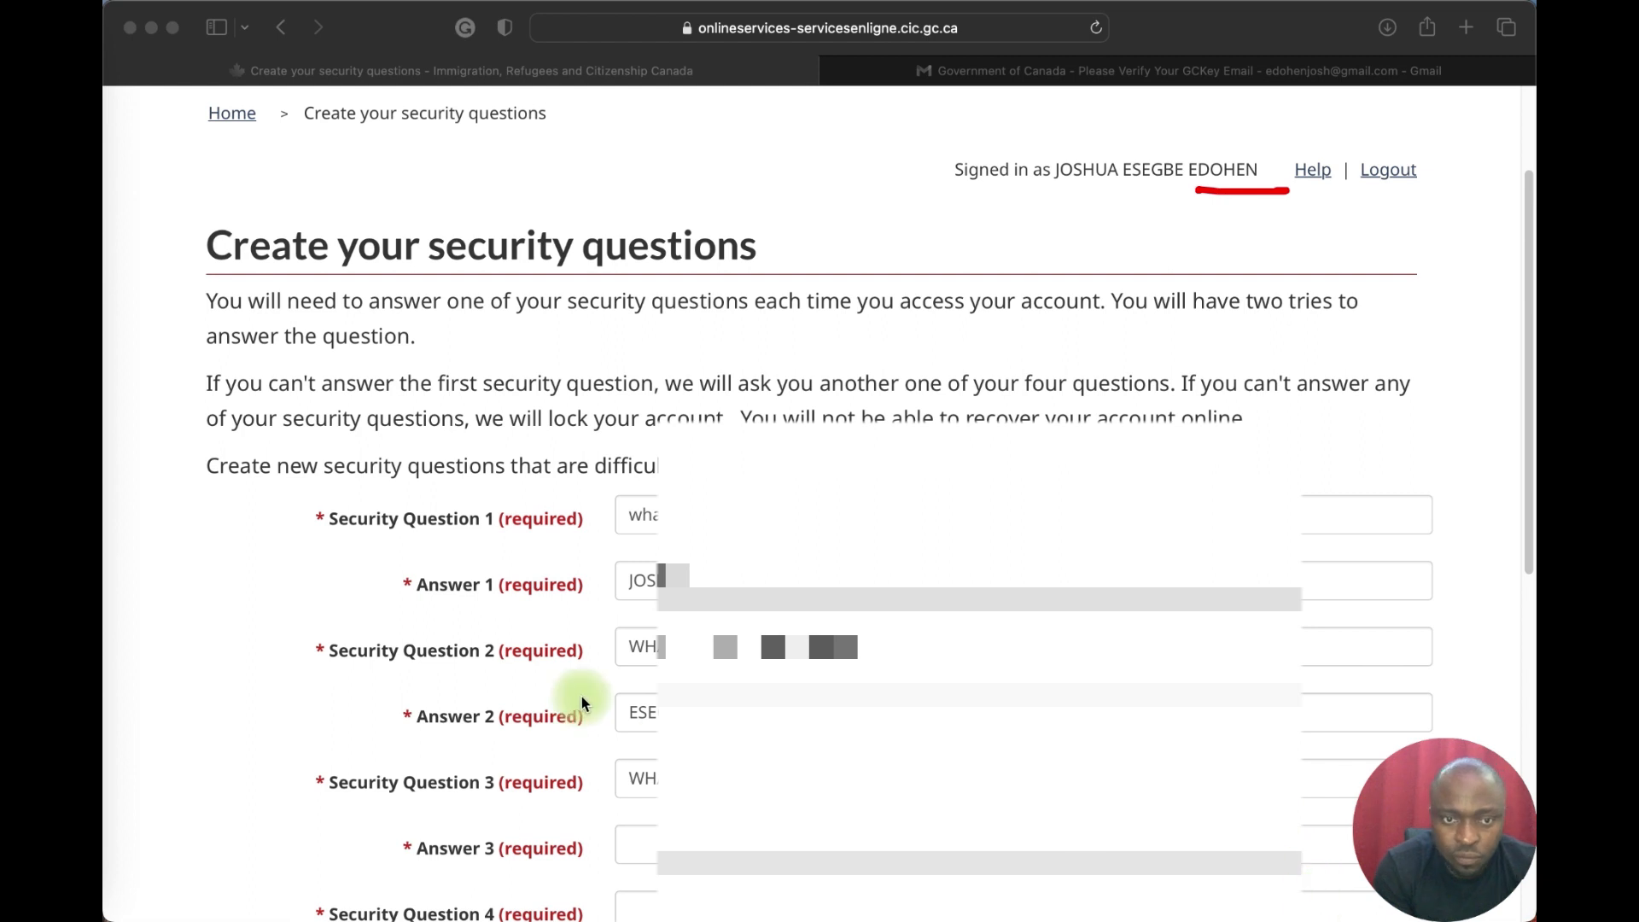
scroll(589, 709, down, 3)
click(673, 767)
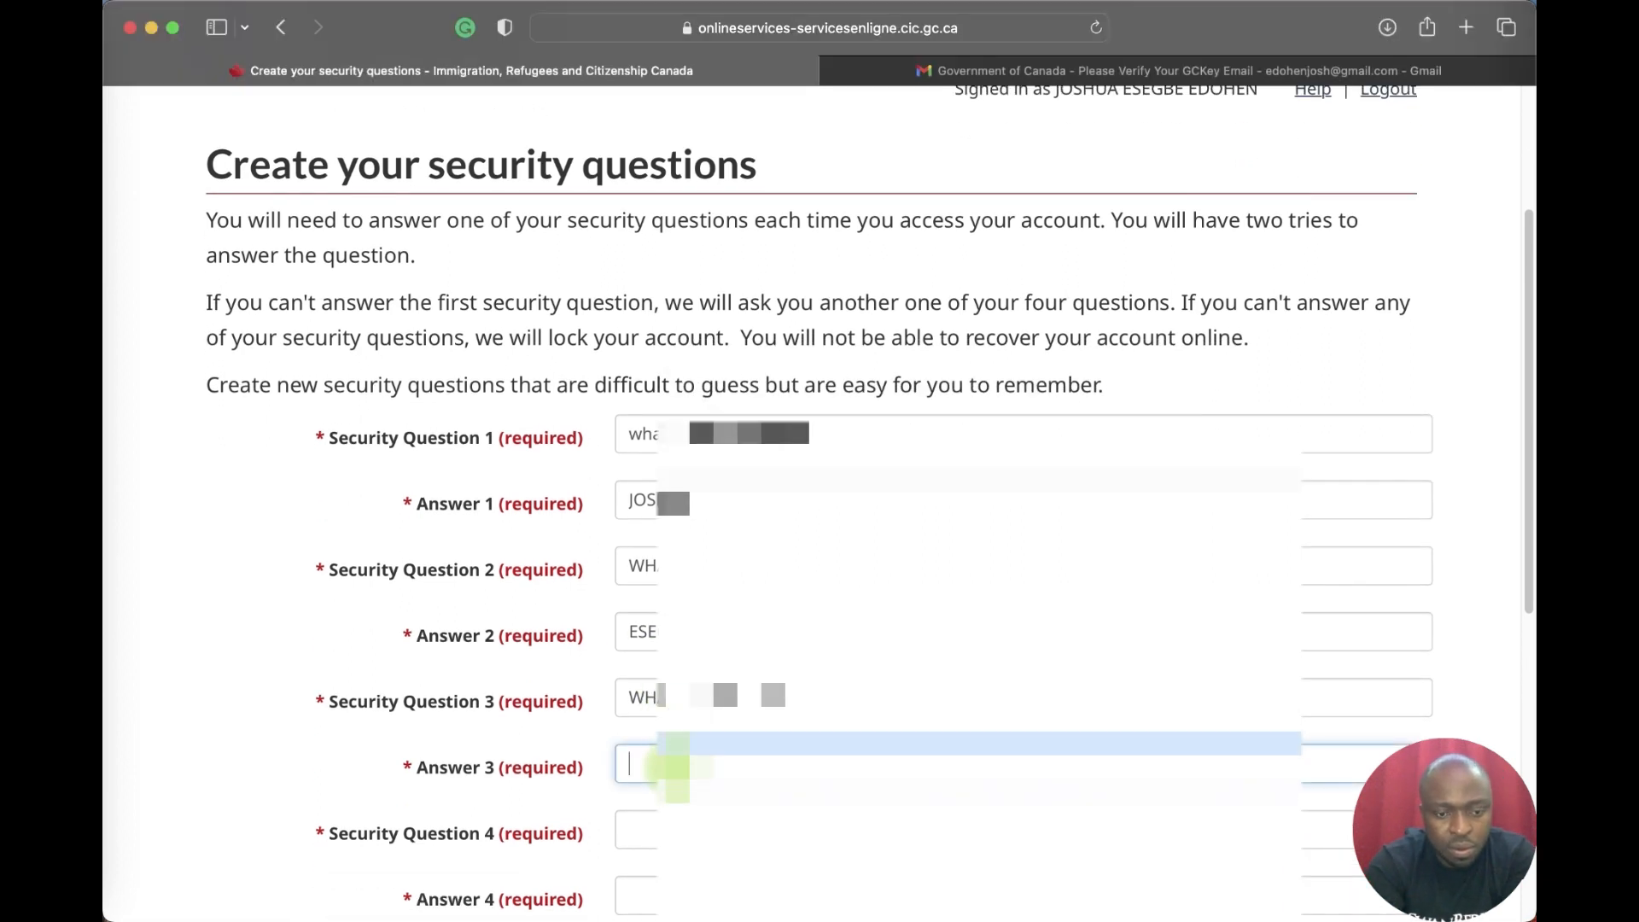
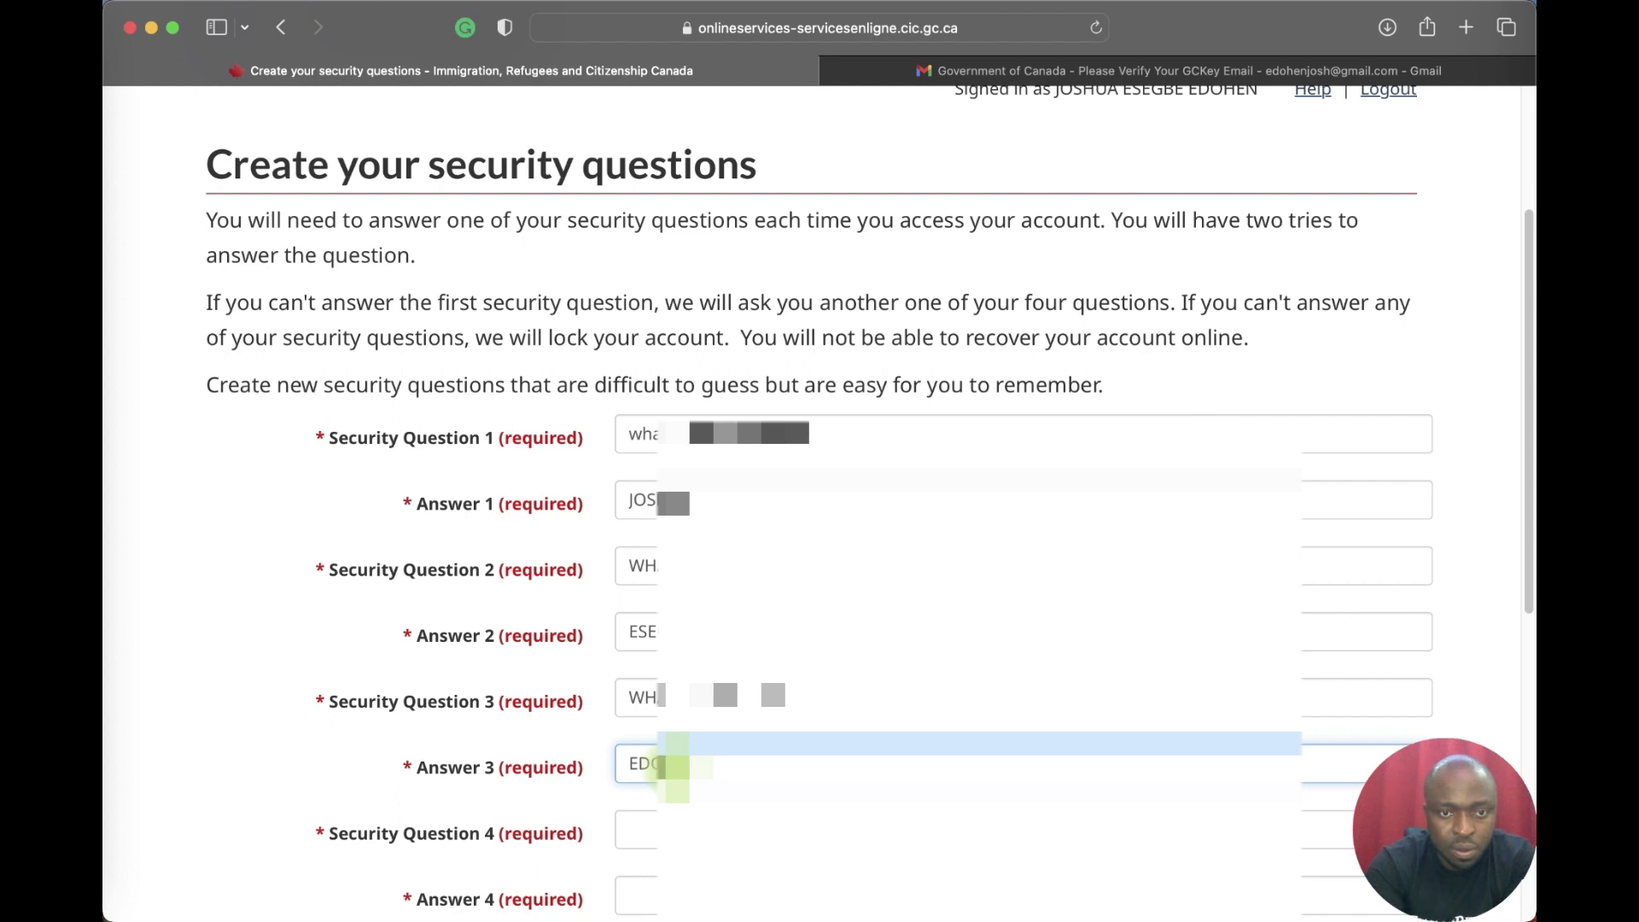
Step: Write the fourth security question and answer, then submit all four questions
scroll(669, 470, down, 2)
key(Tab)
text(WH)
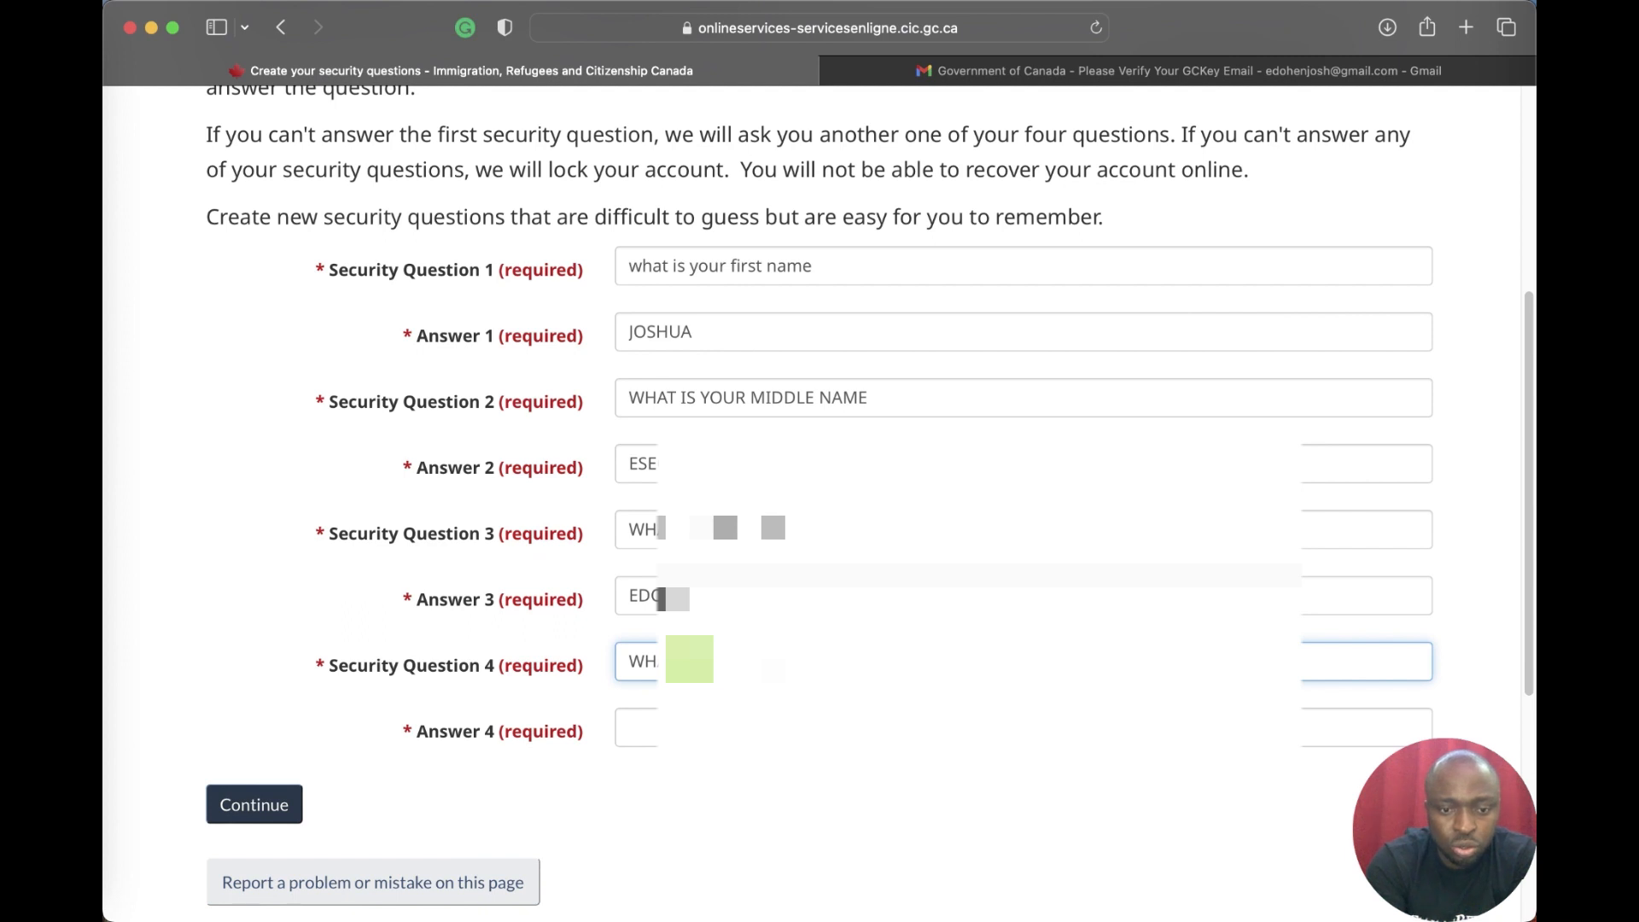
click(649, 726)
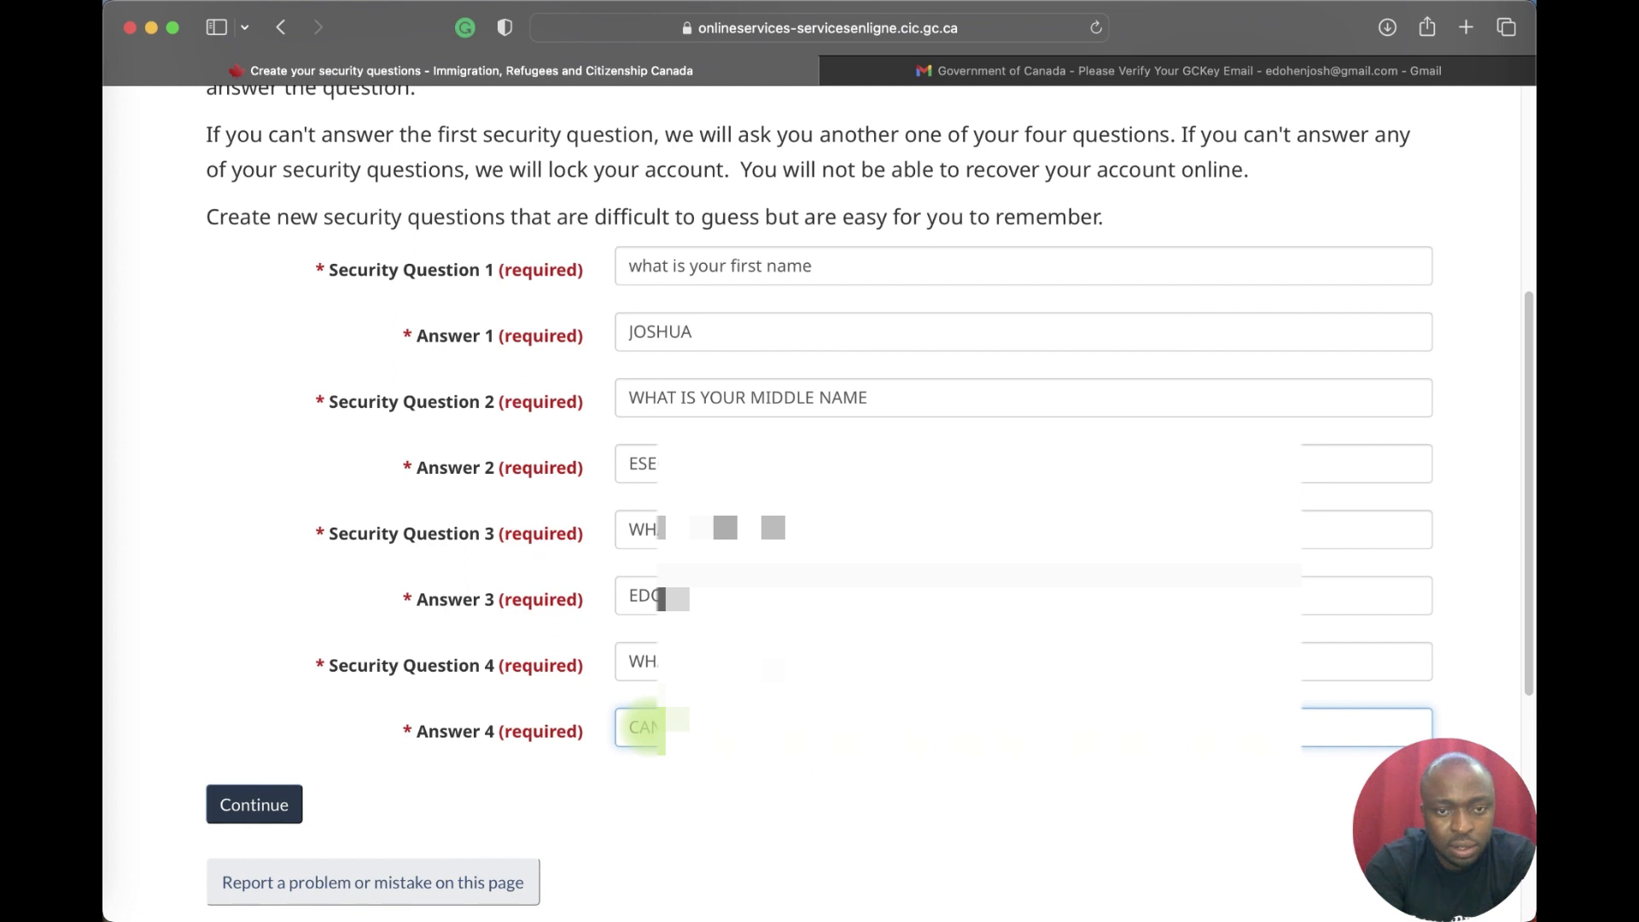
scroll(1230, 623, down, 1)
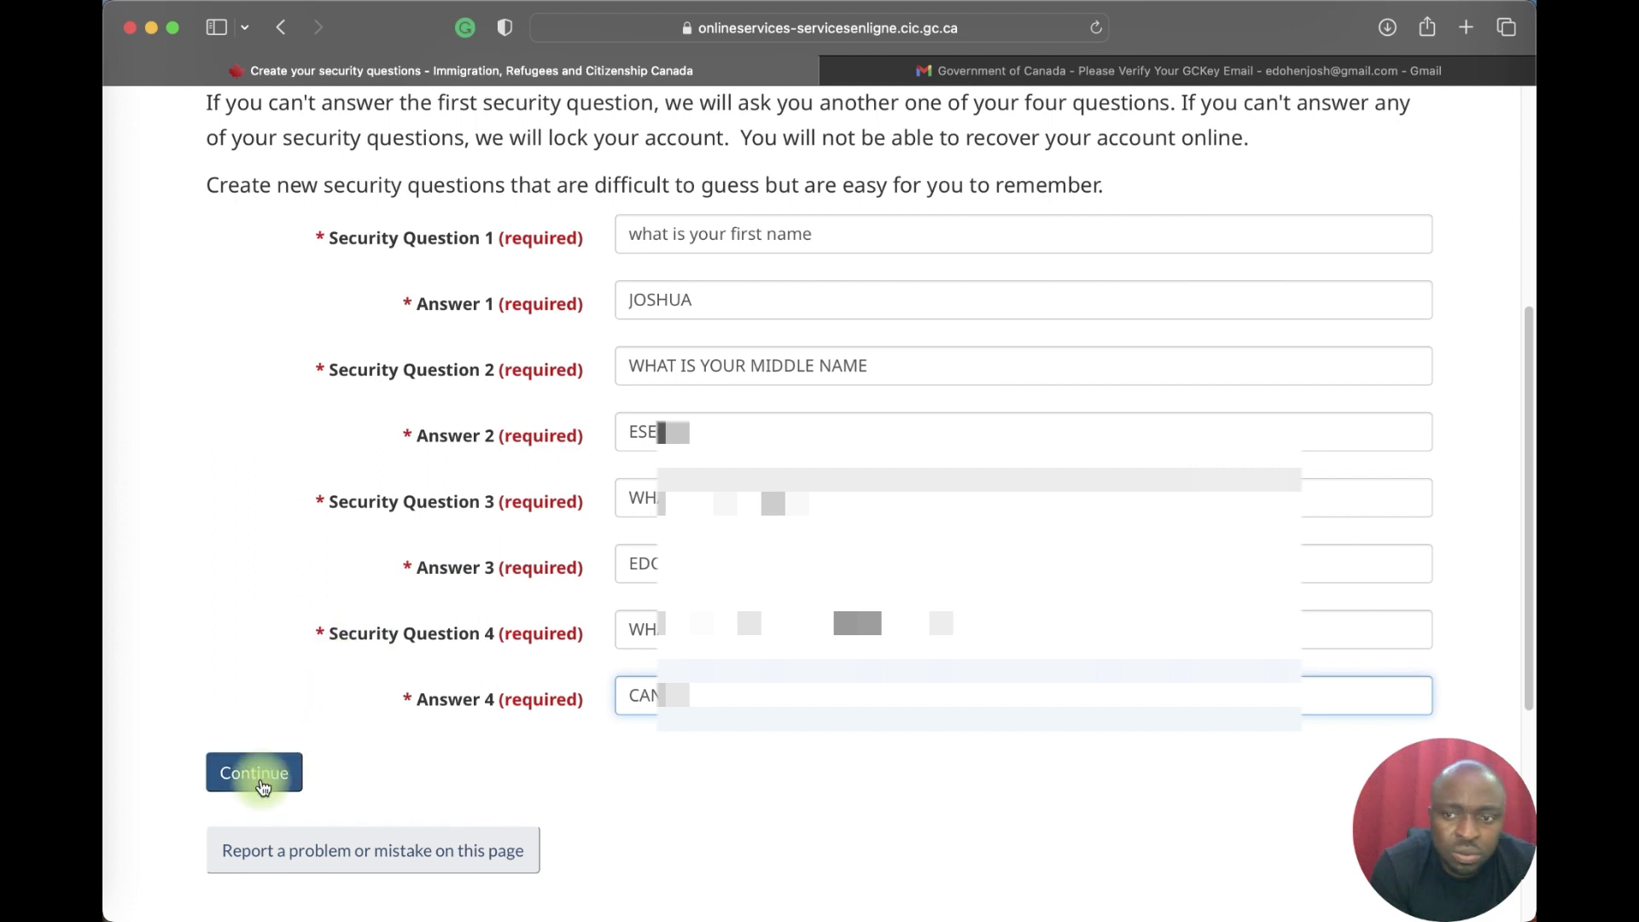
click(260, 779)
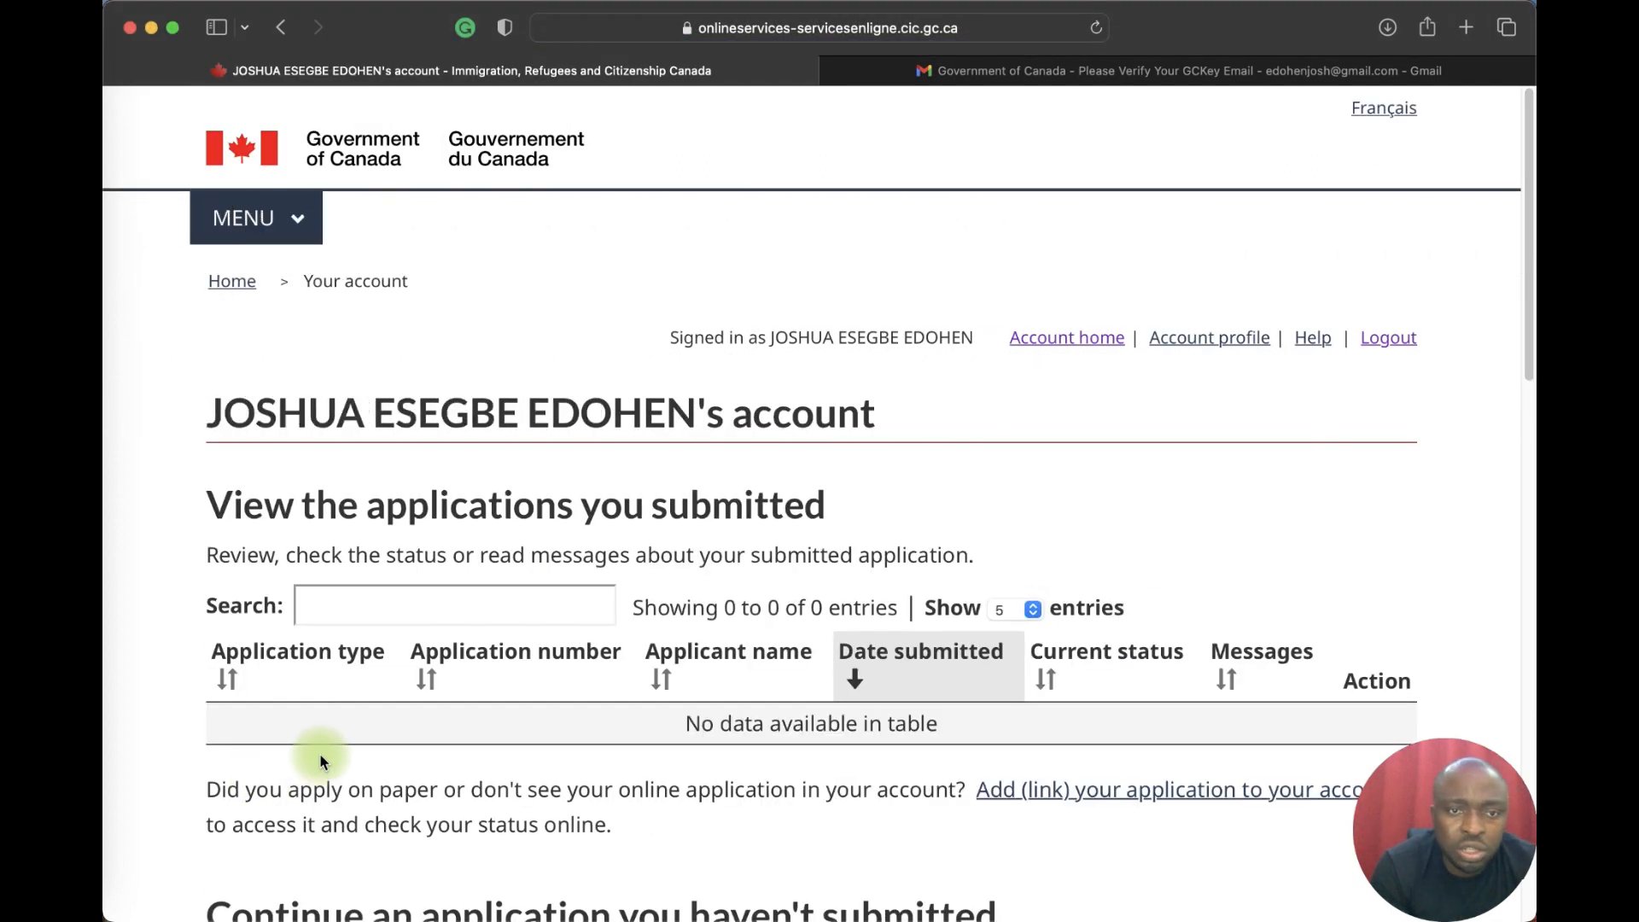
Step: Scroll past the empty application tables to the Start an application links on the account page
scroll(427, 727, down, 3)
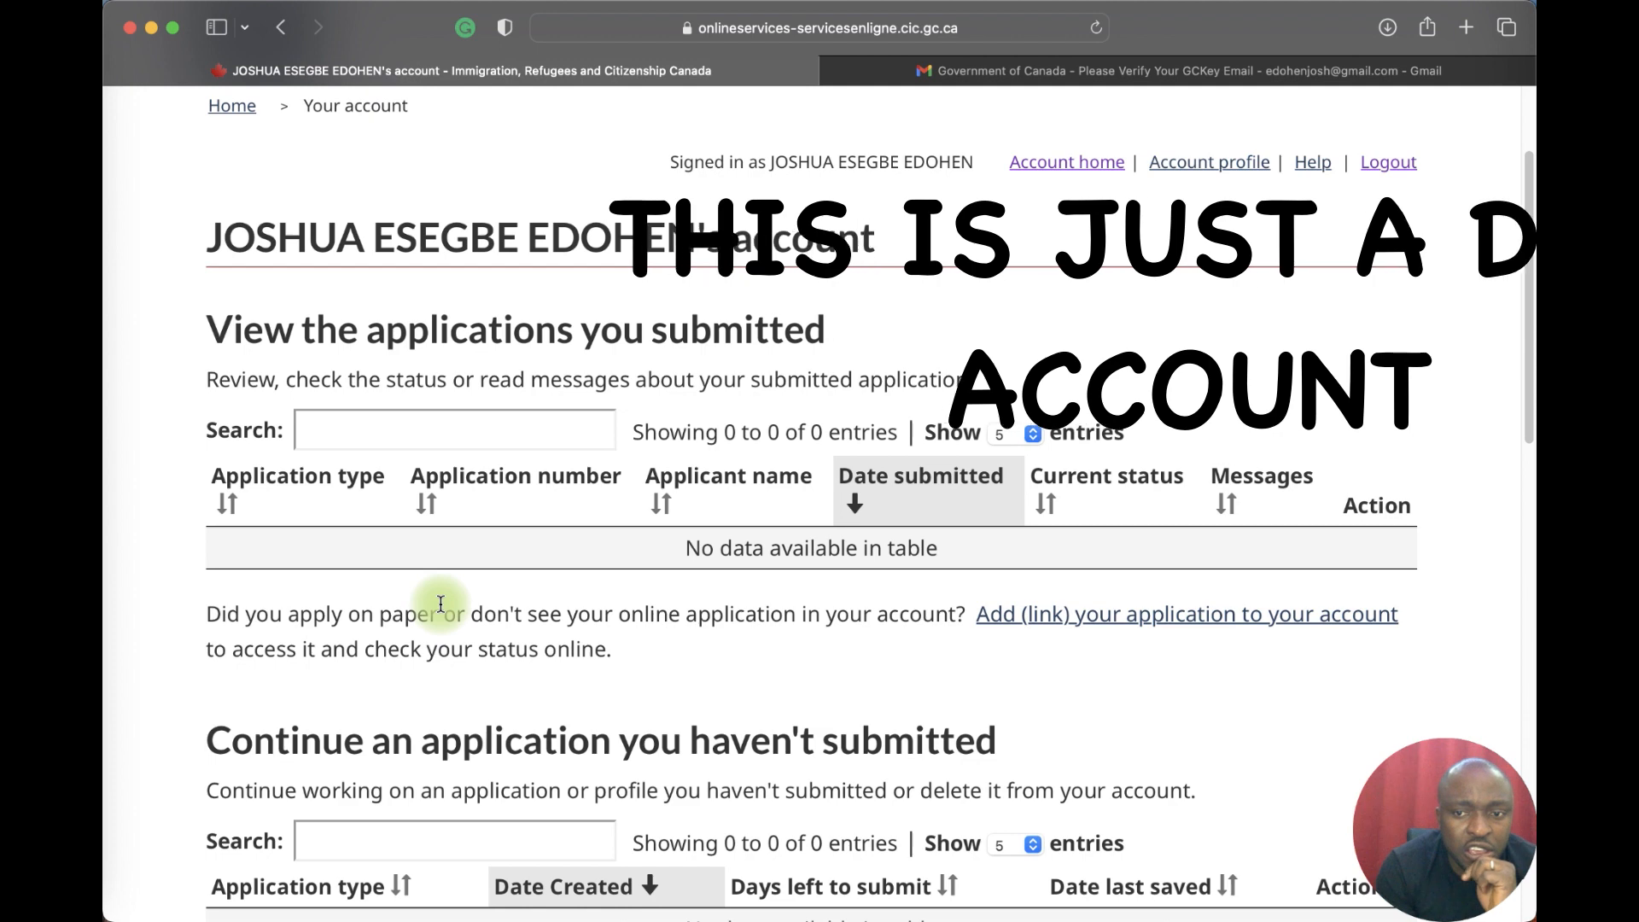
scroll(440, 603, down, 2)
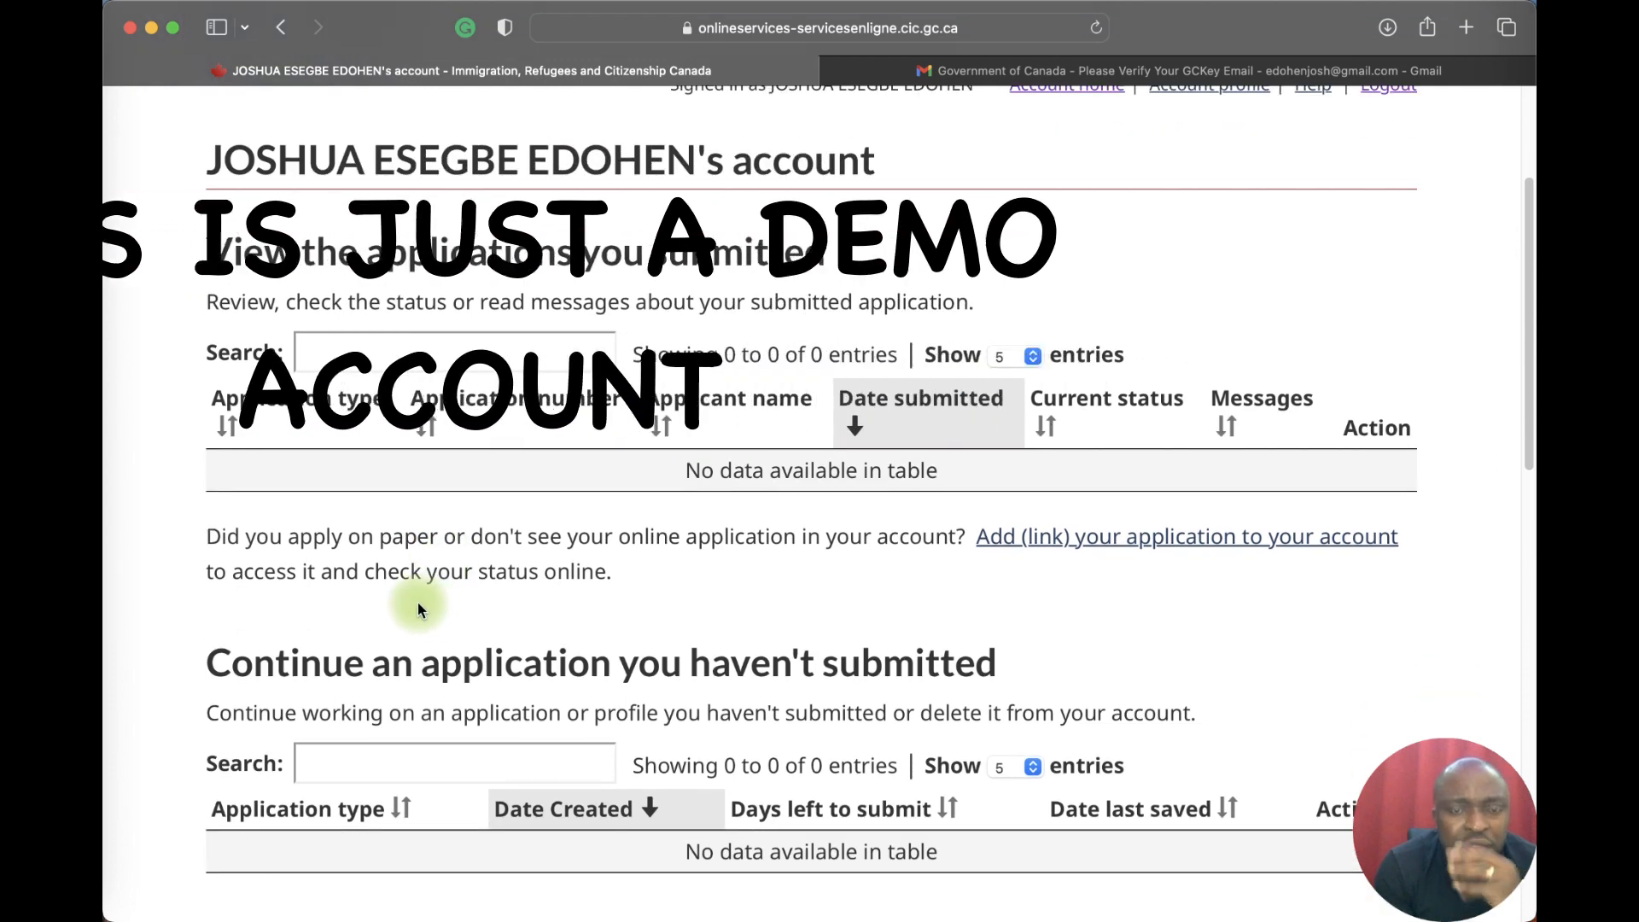
scroll(419, 608, down, 1)
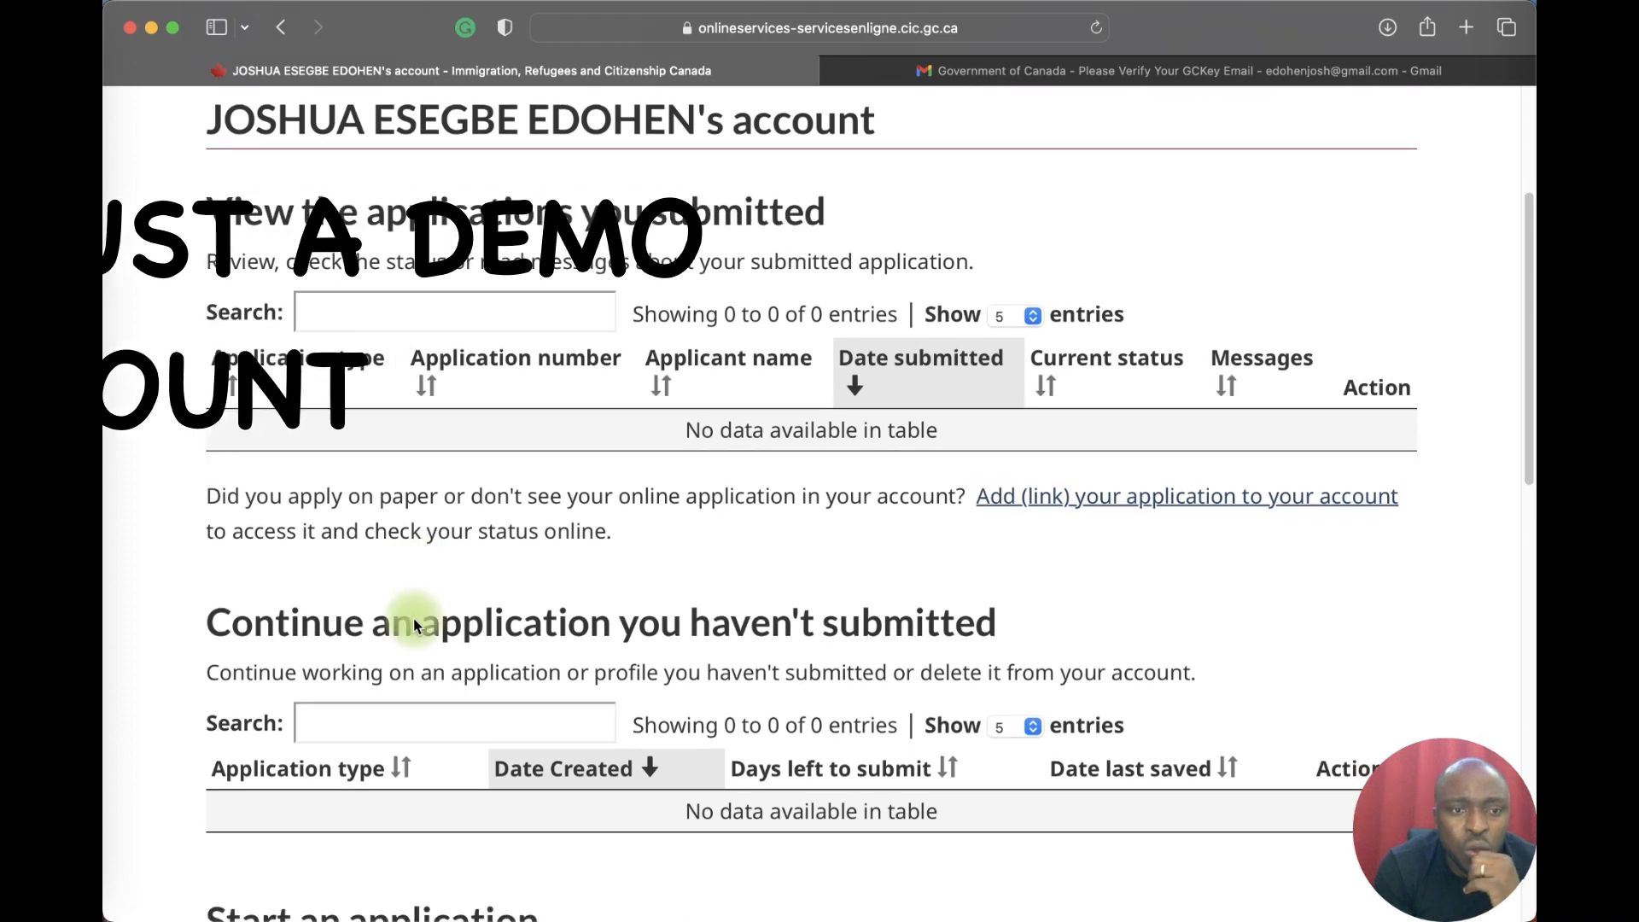
scroll(424, 598, down, 1)
scroll(422, 602, down, 5)
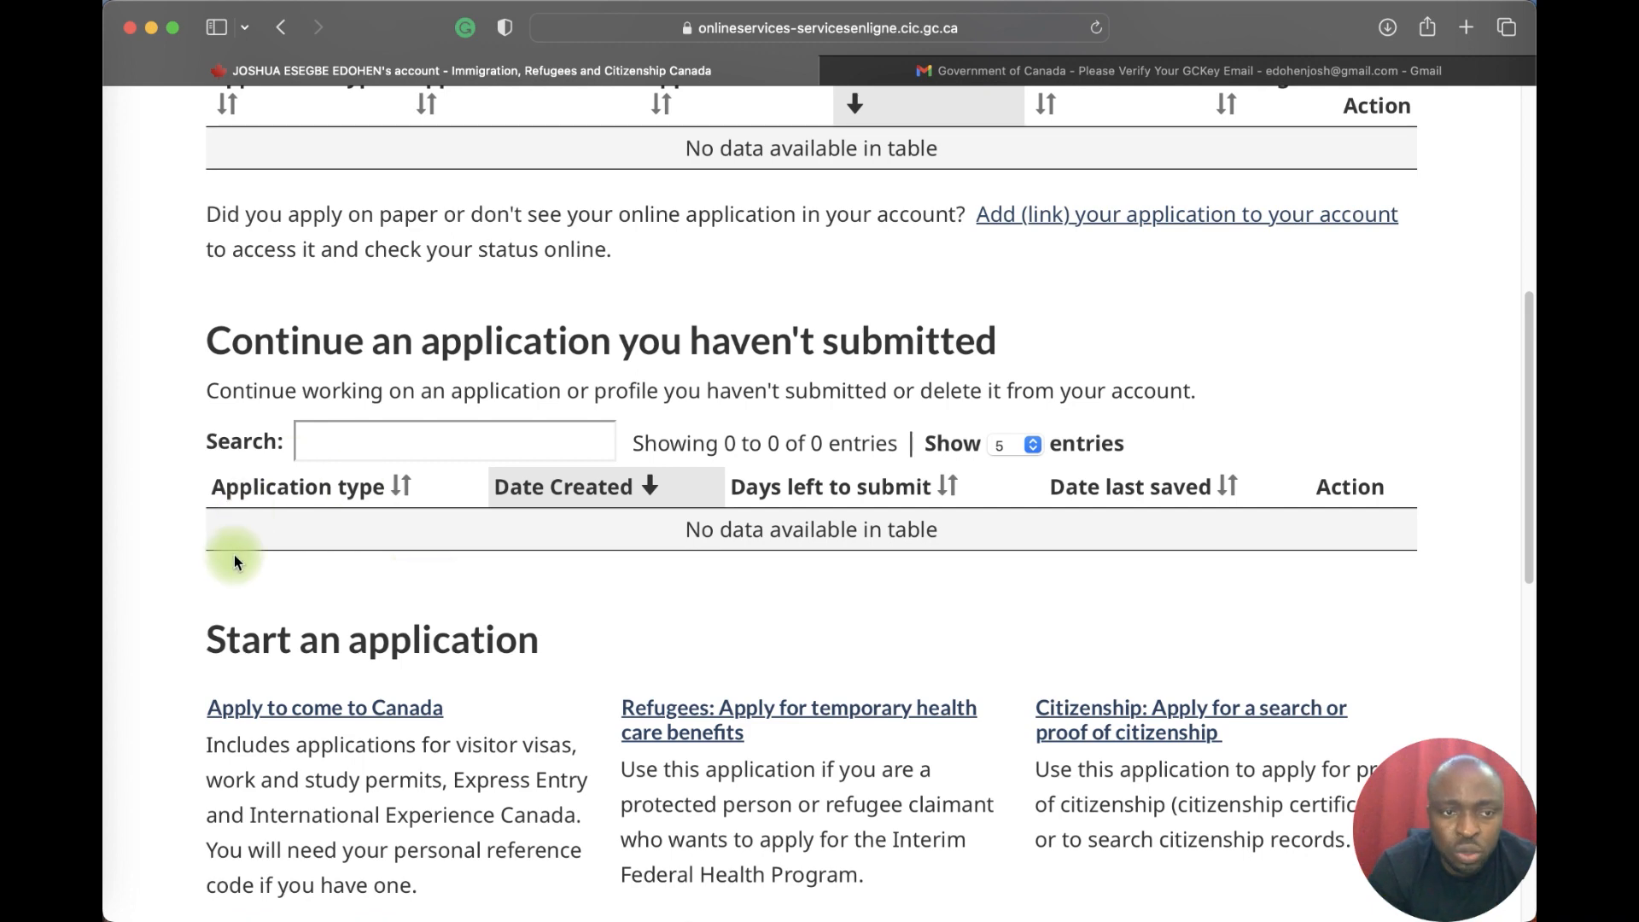
scroll(271, 555, up, 2)
scroll(271, 559, down, 6)
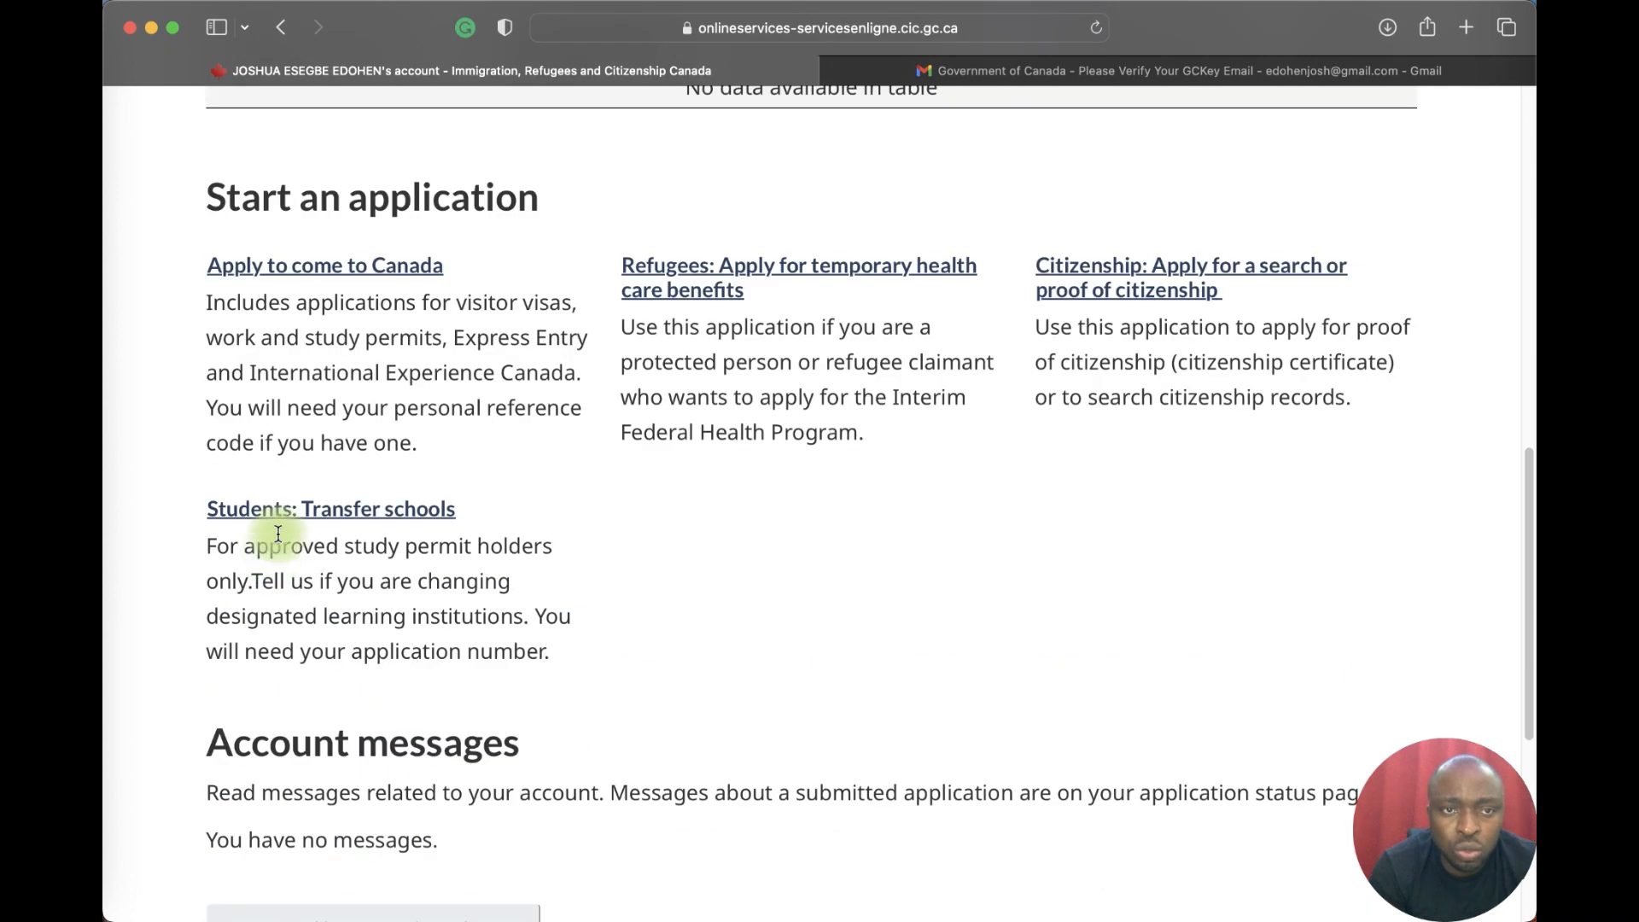
scroll(289, 486, up, 1)
scroll(290, 499, up, 10)
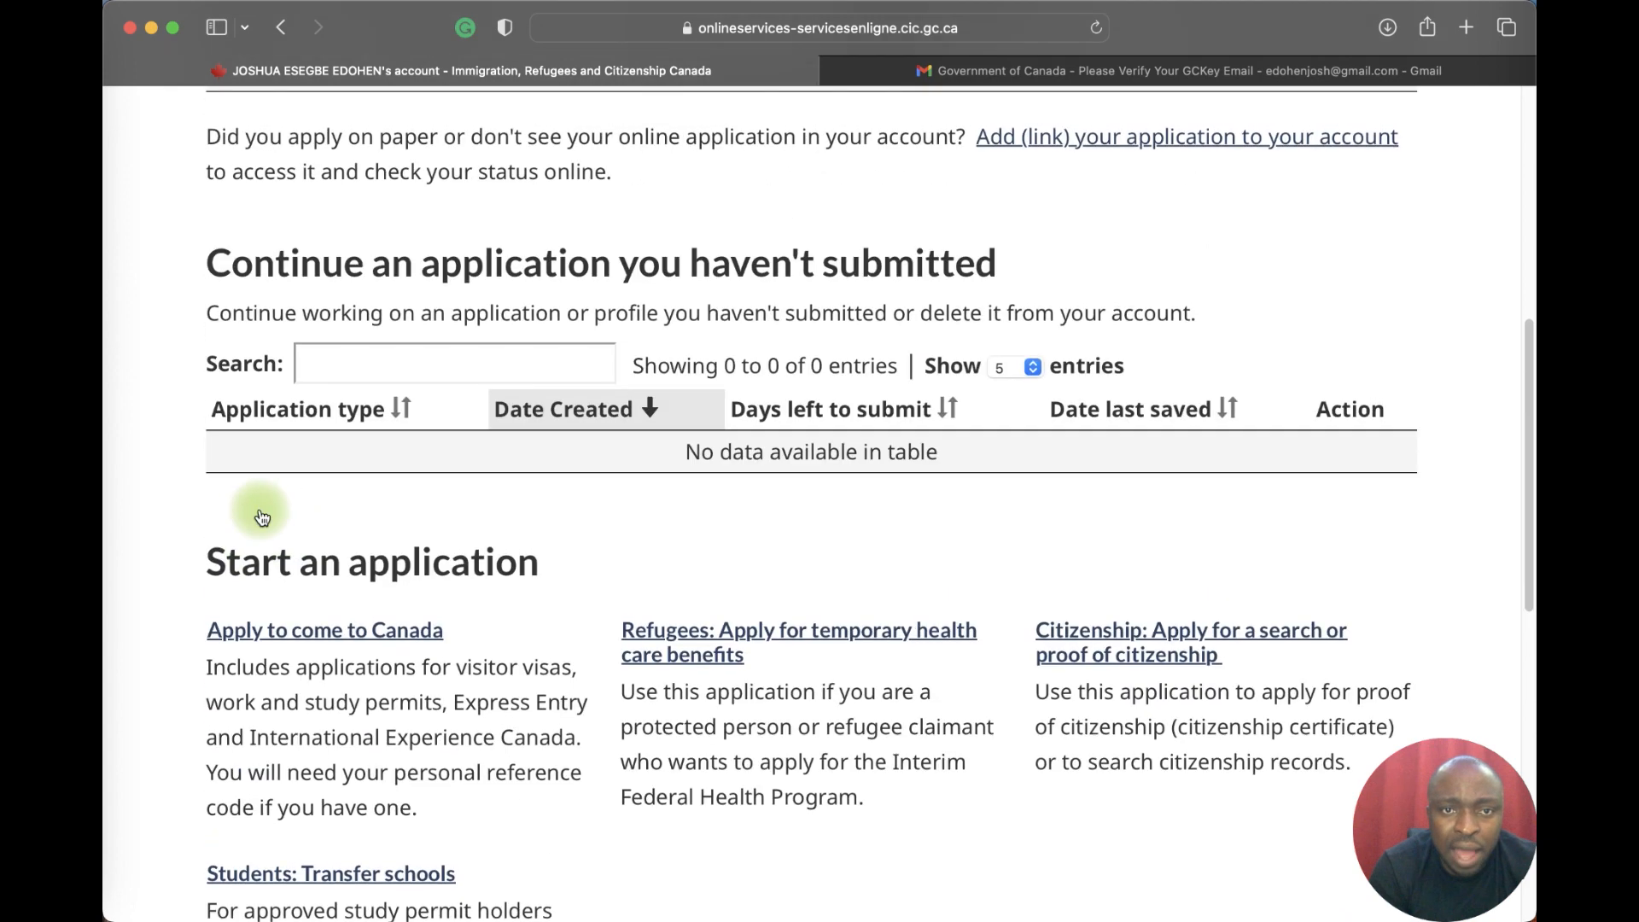
scroll(256, 559, down, 5)
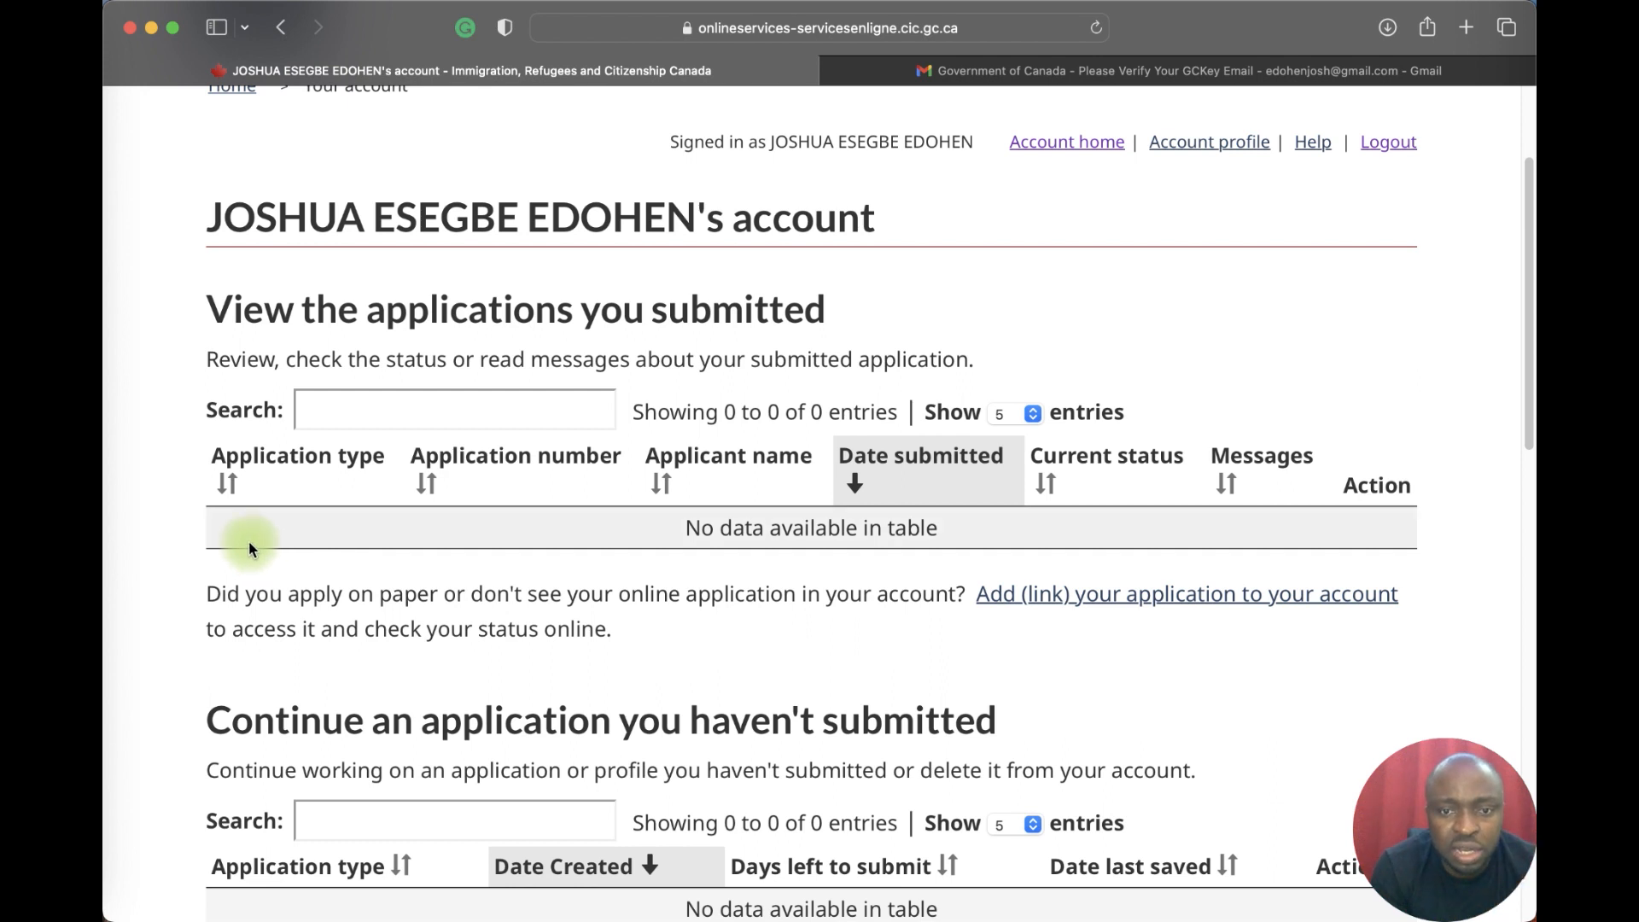
scroll(248, 555, down, 4)
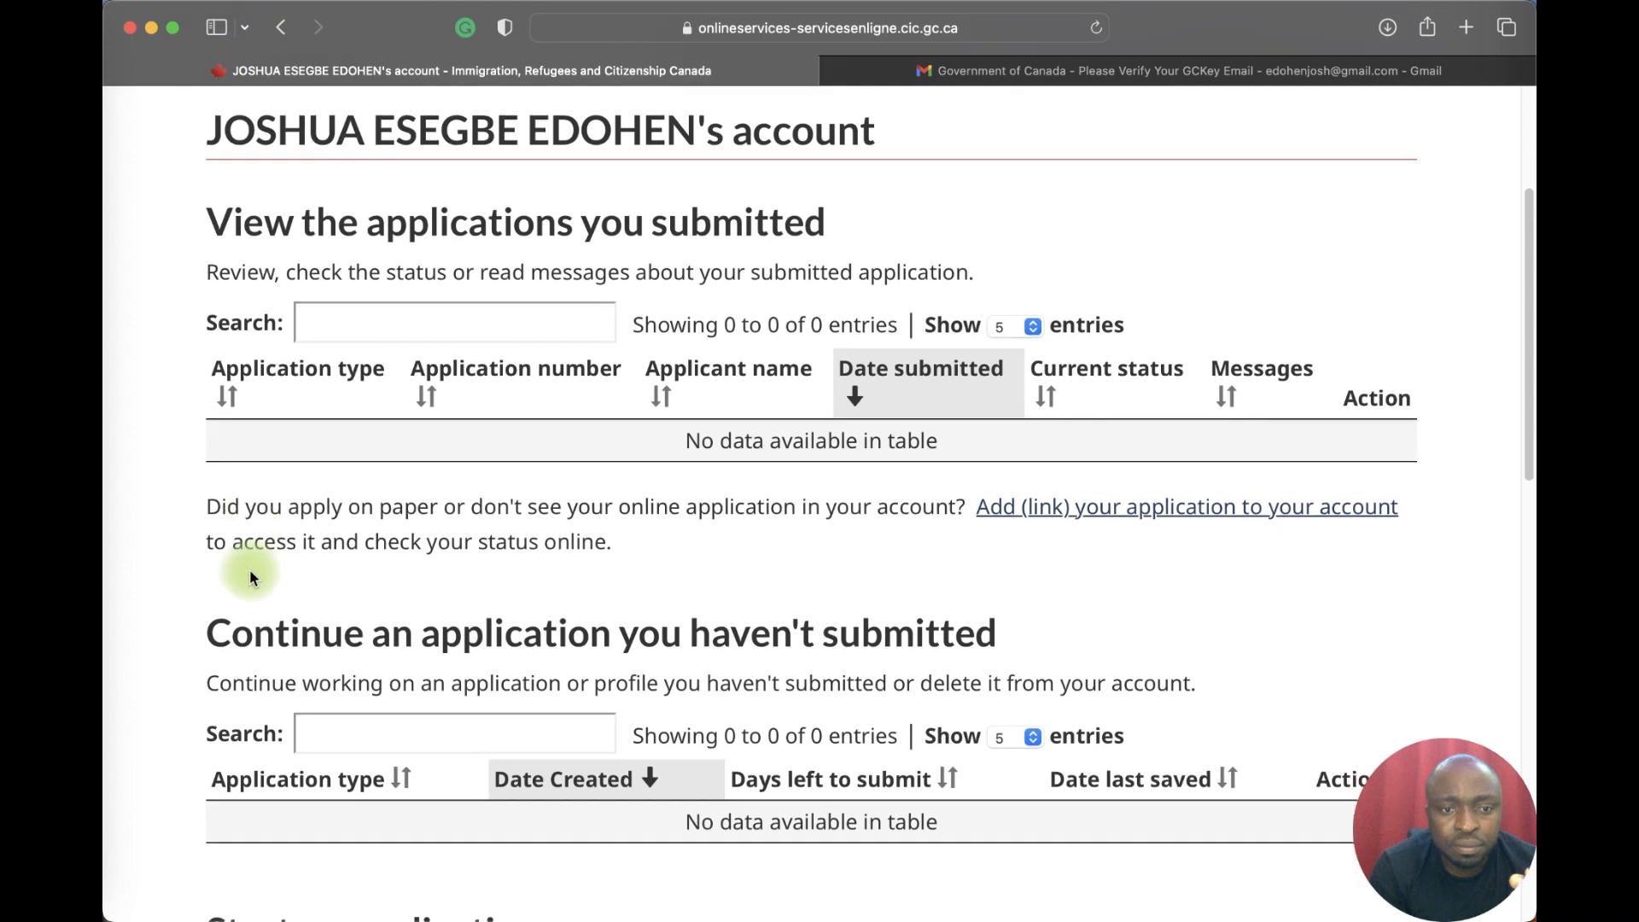
scroll(265, 576, down, 4)
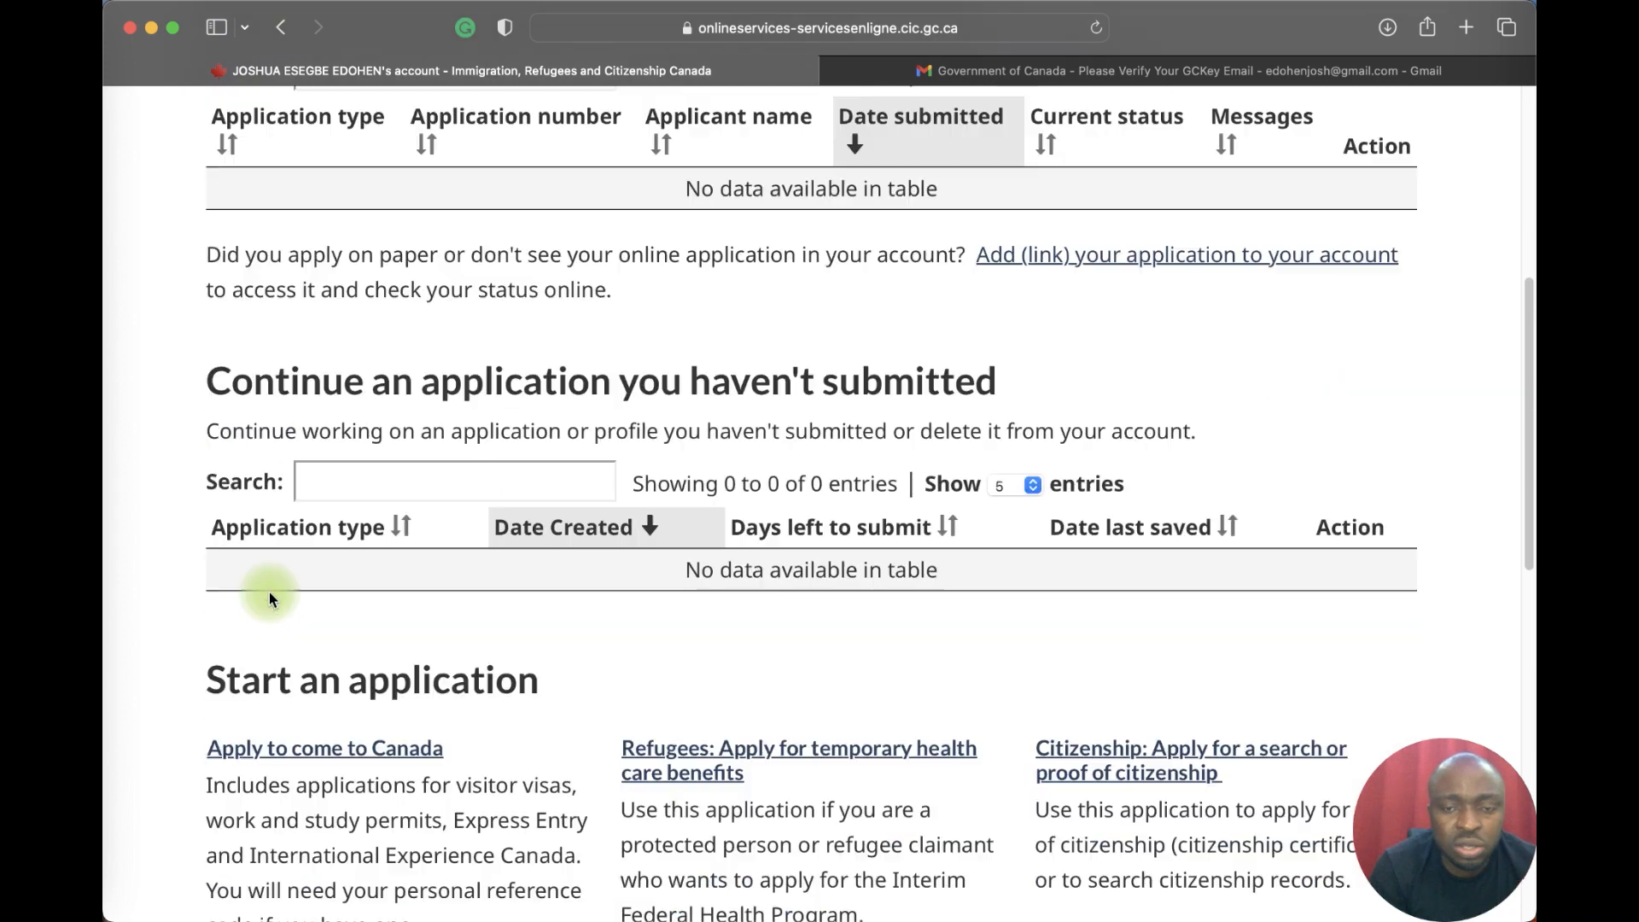